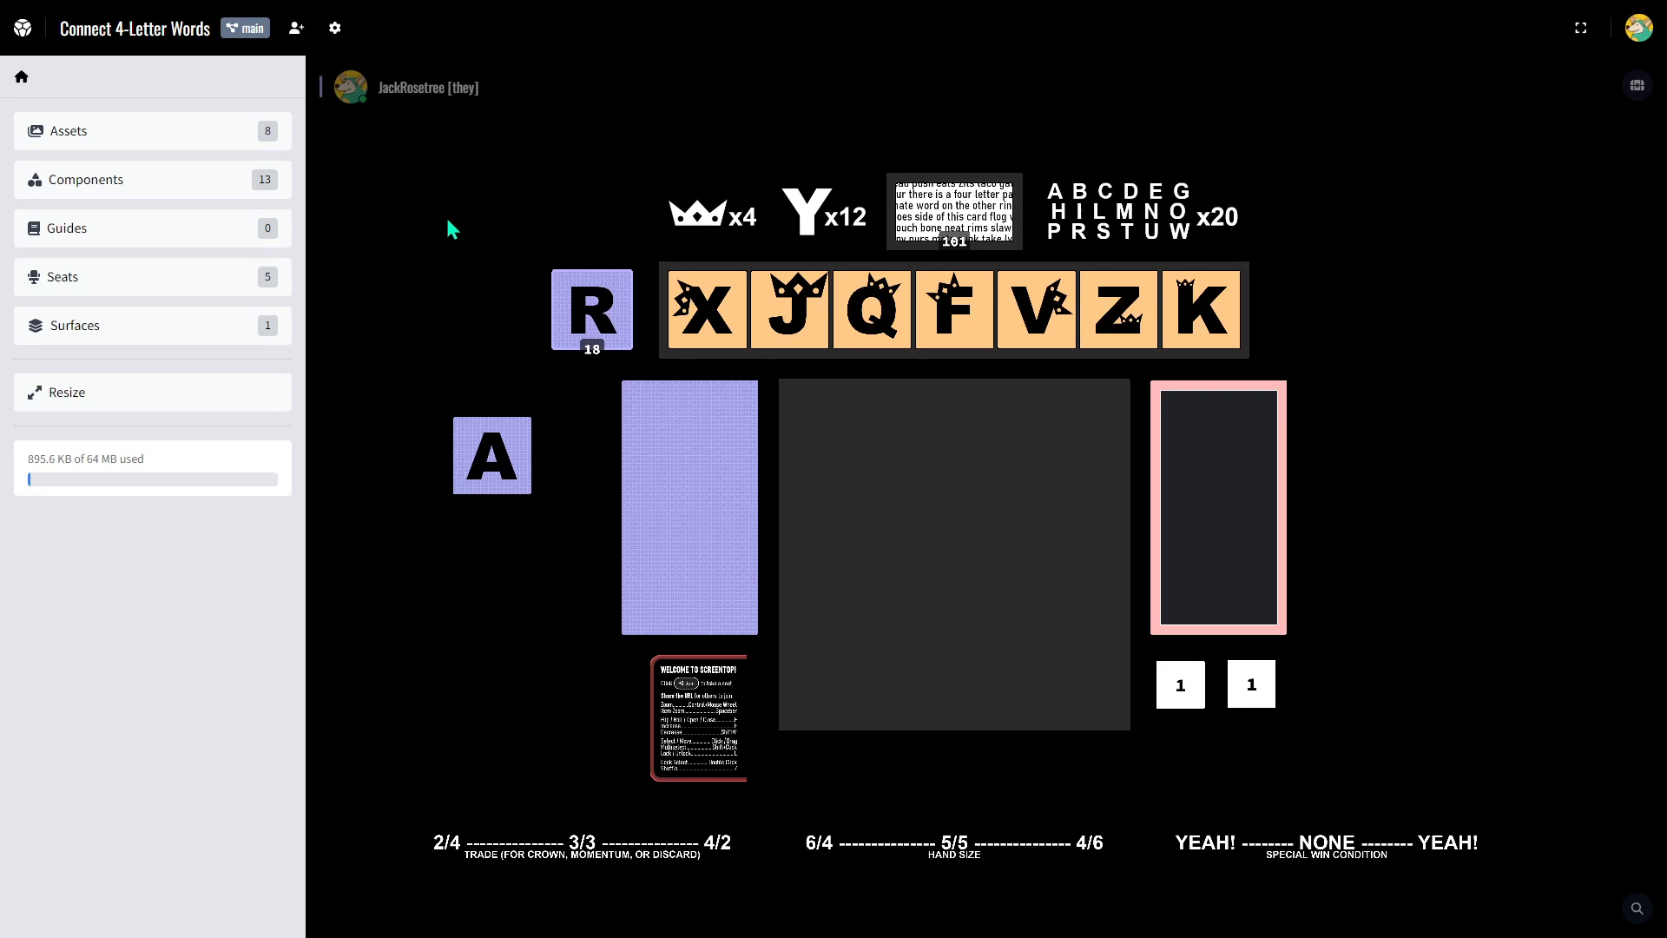
Create a new guide for the game and rename it "How to".
left_click(132, 231)
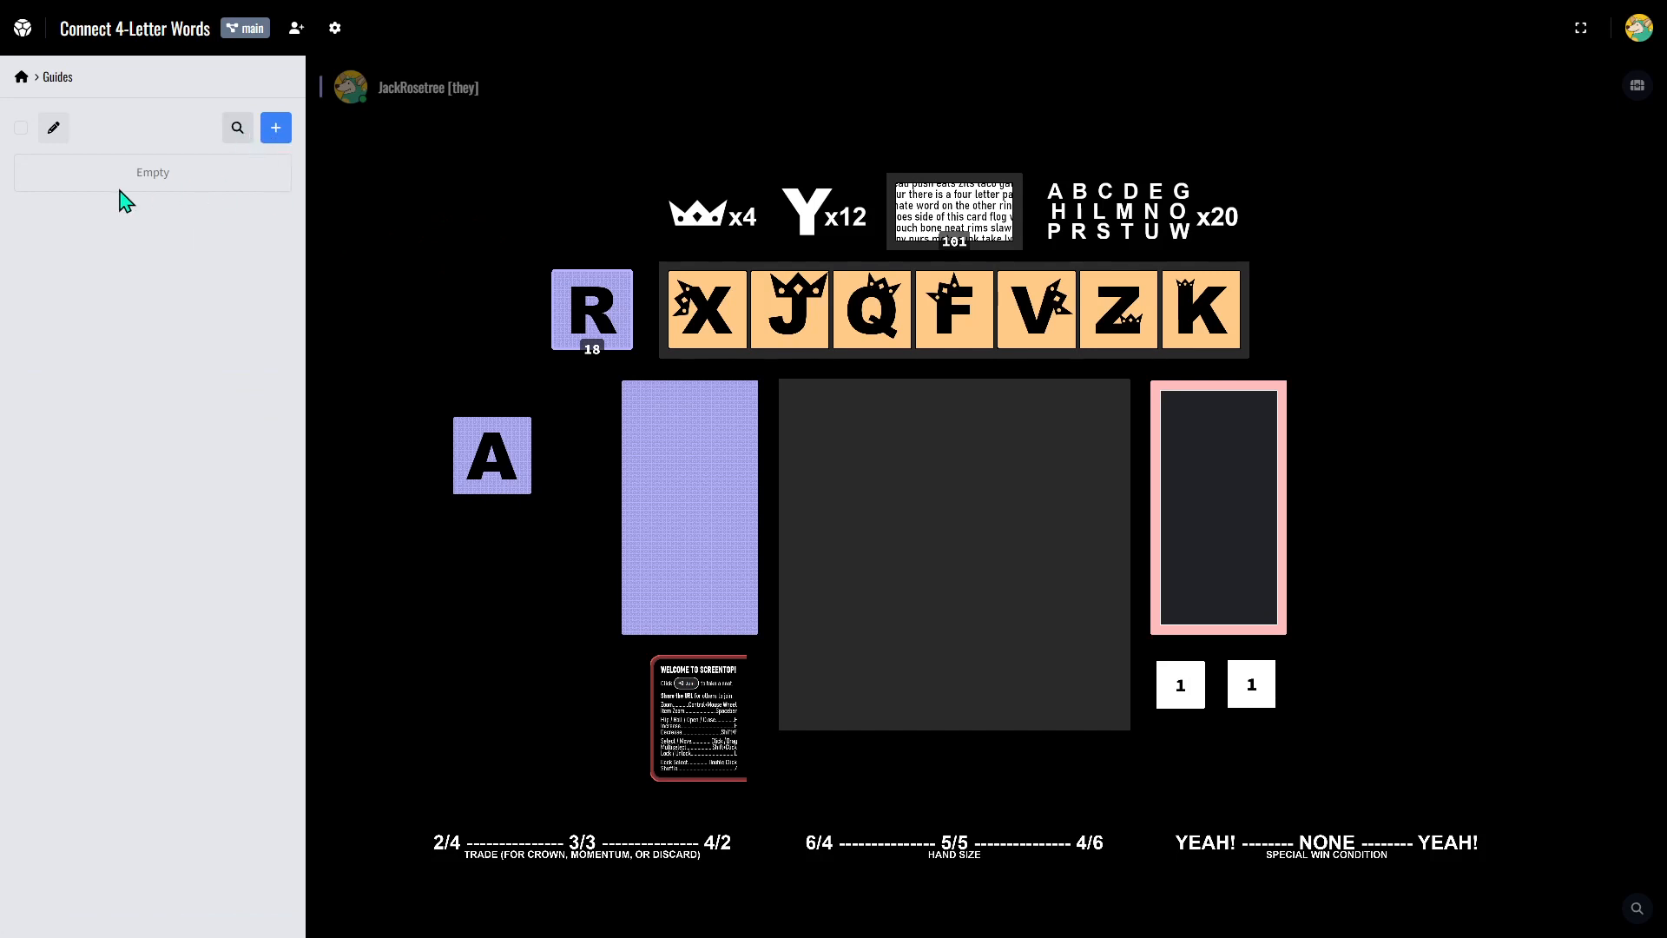
left_click(276, 132)
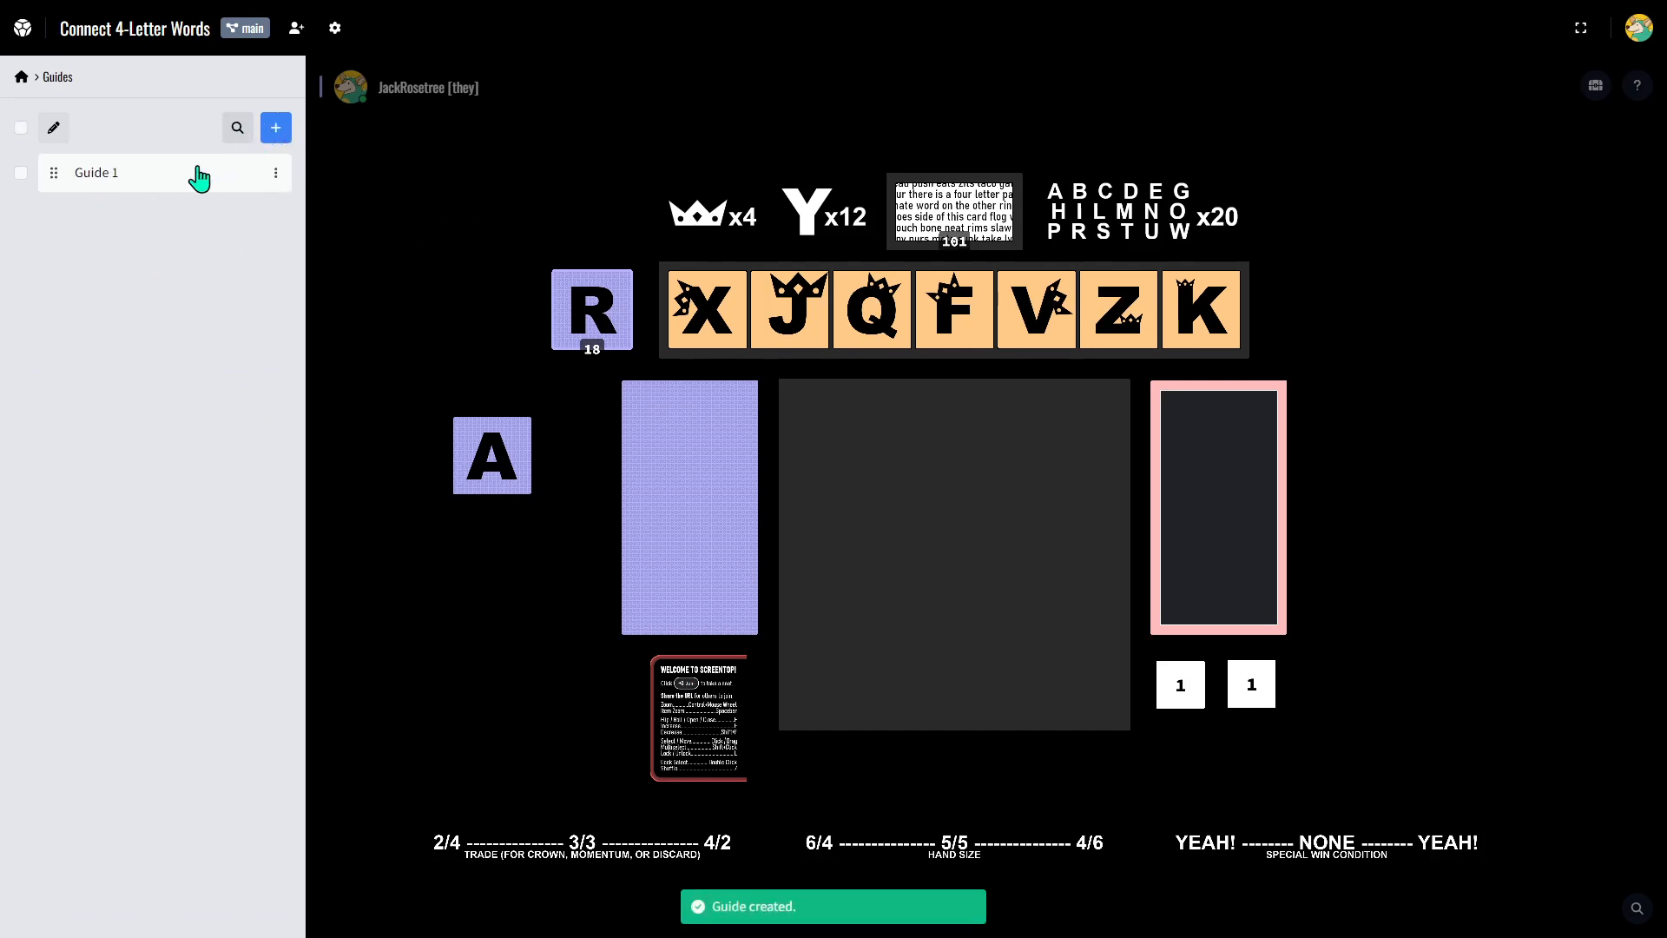
left_click(144, 174)
left_click(68, 300)
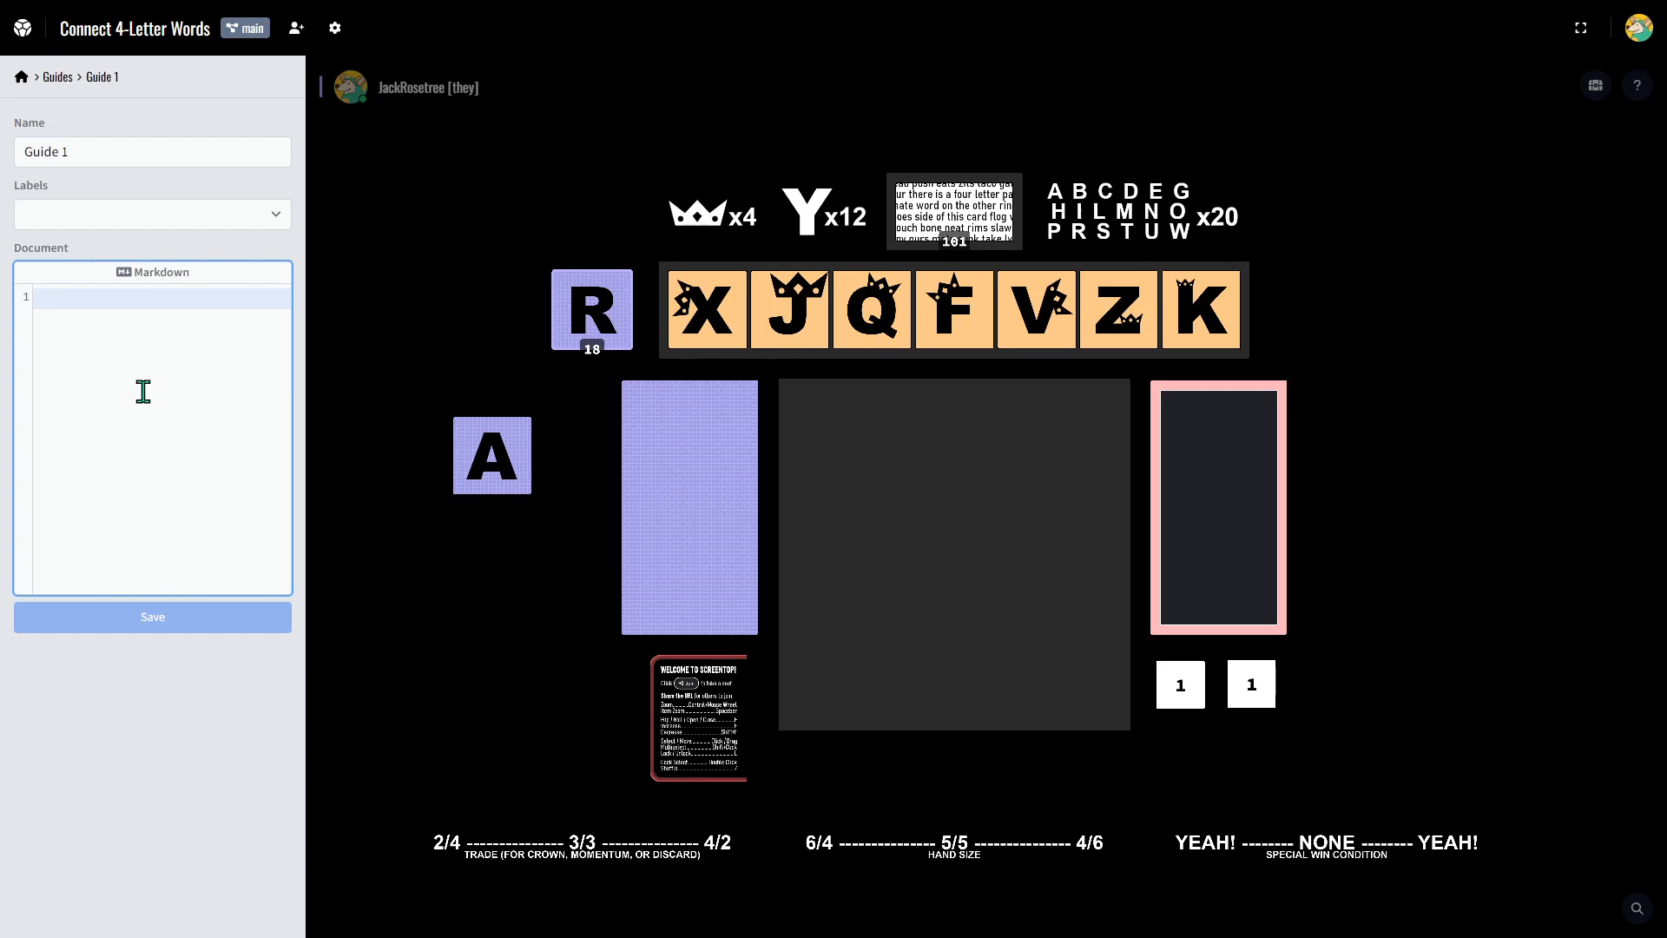
left_click(56, 77)
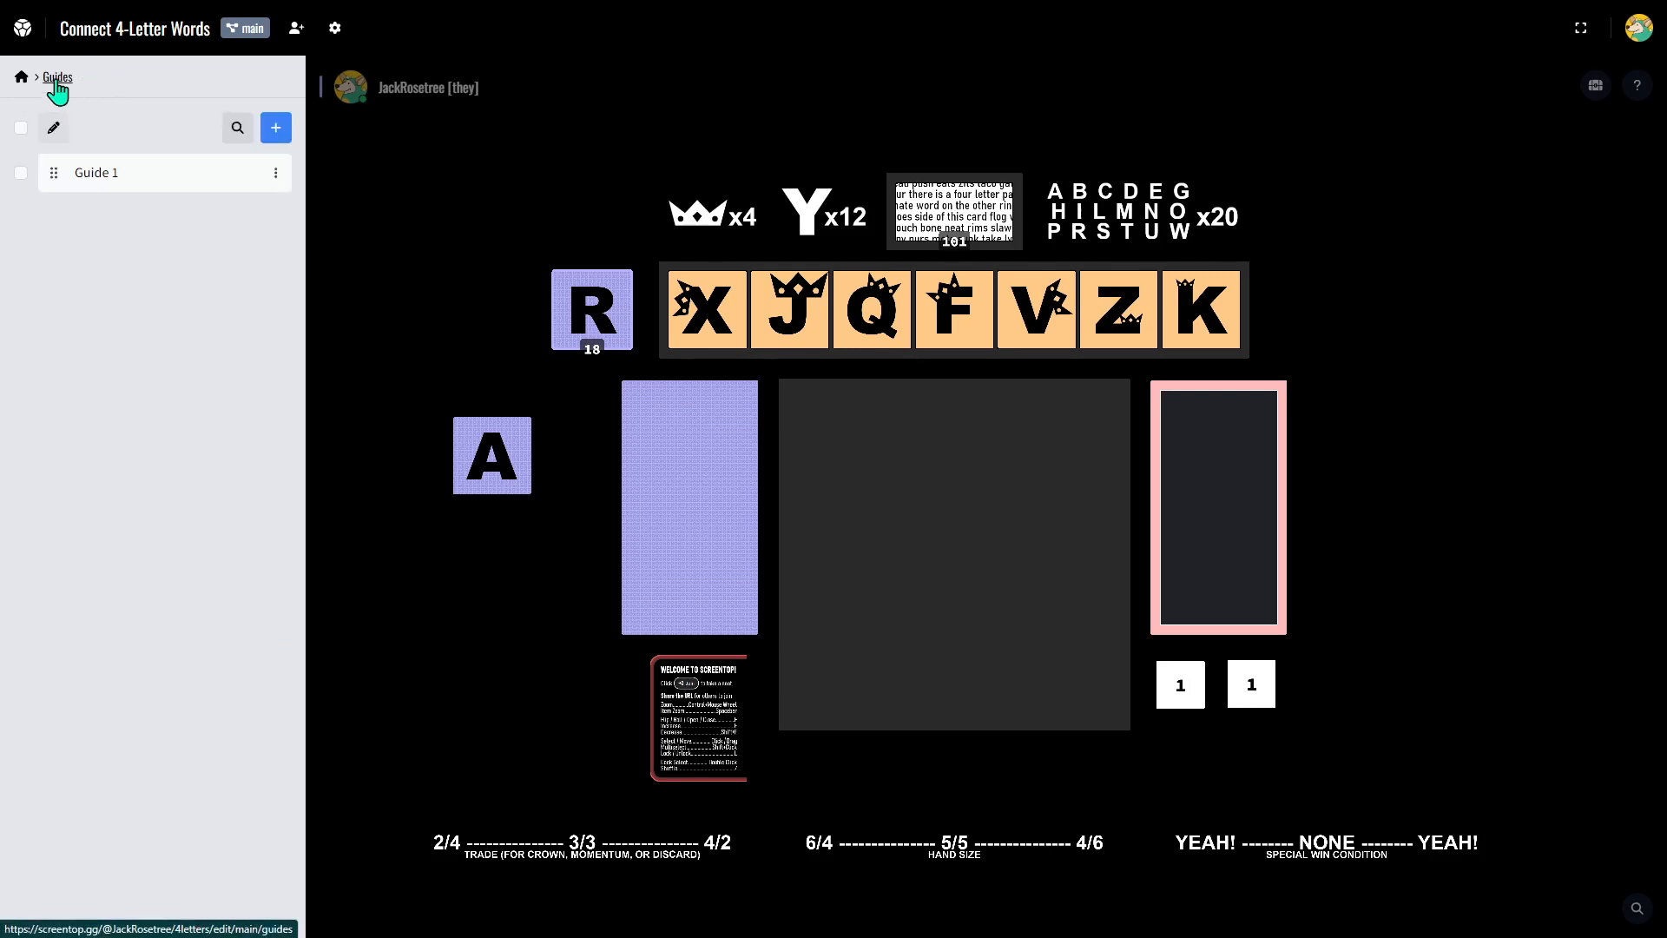
left_click(181, 186)
left_click_drag(83, 153, 9, 152)
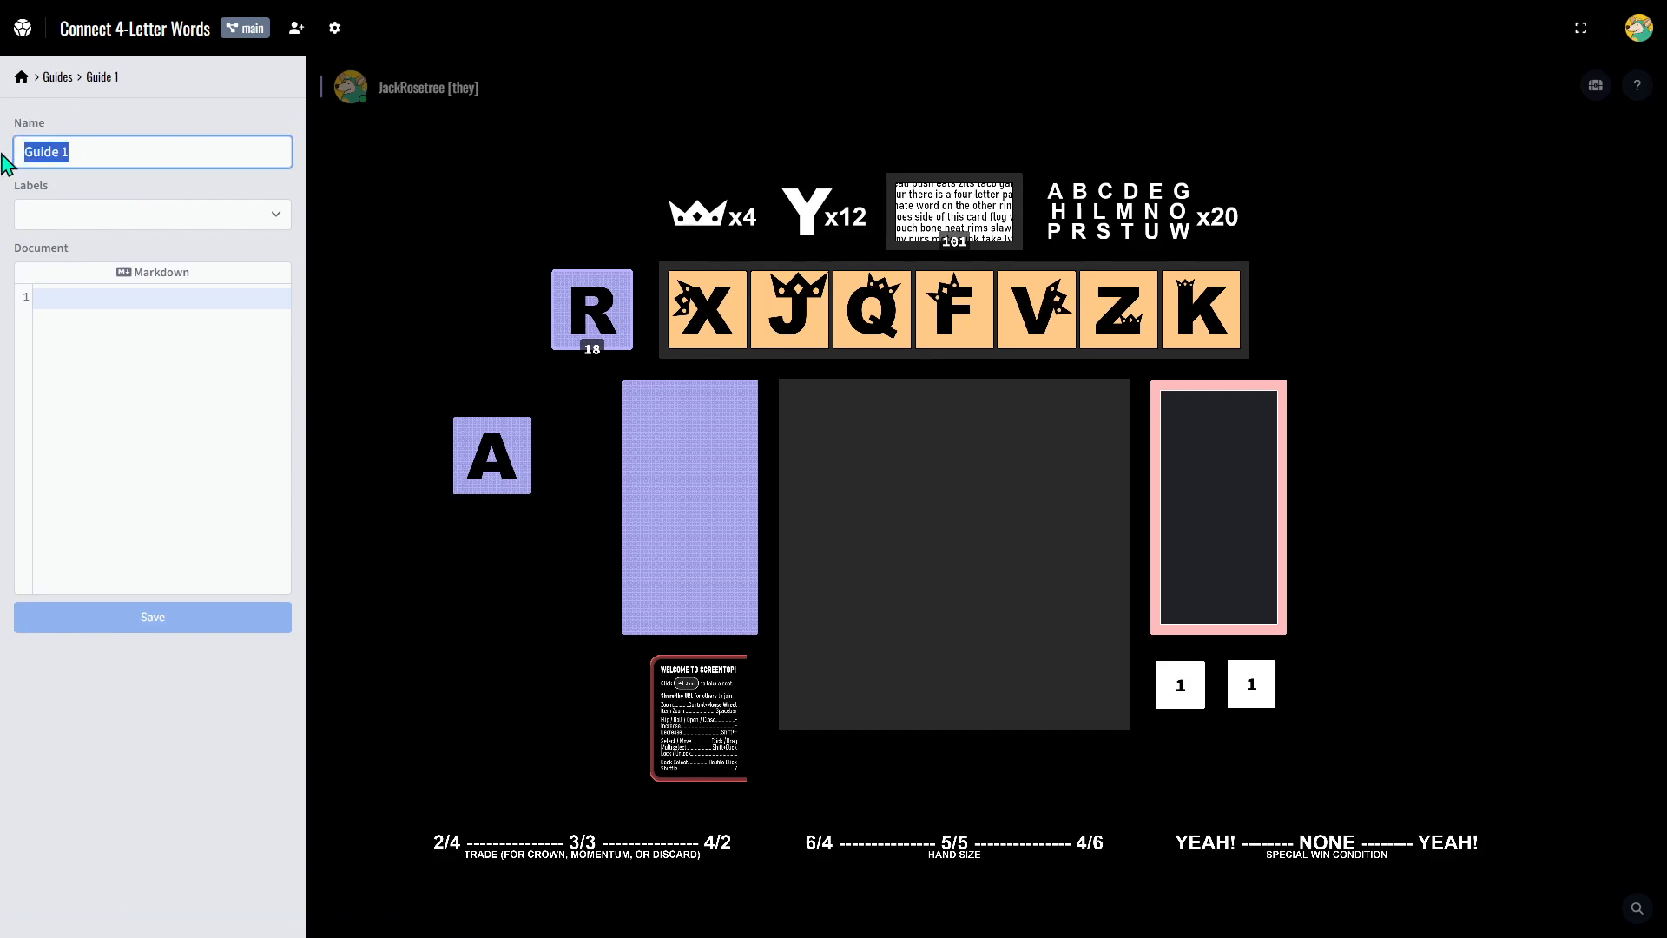
type("How to")
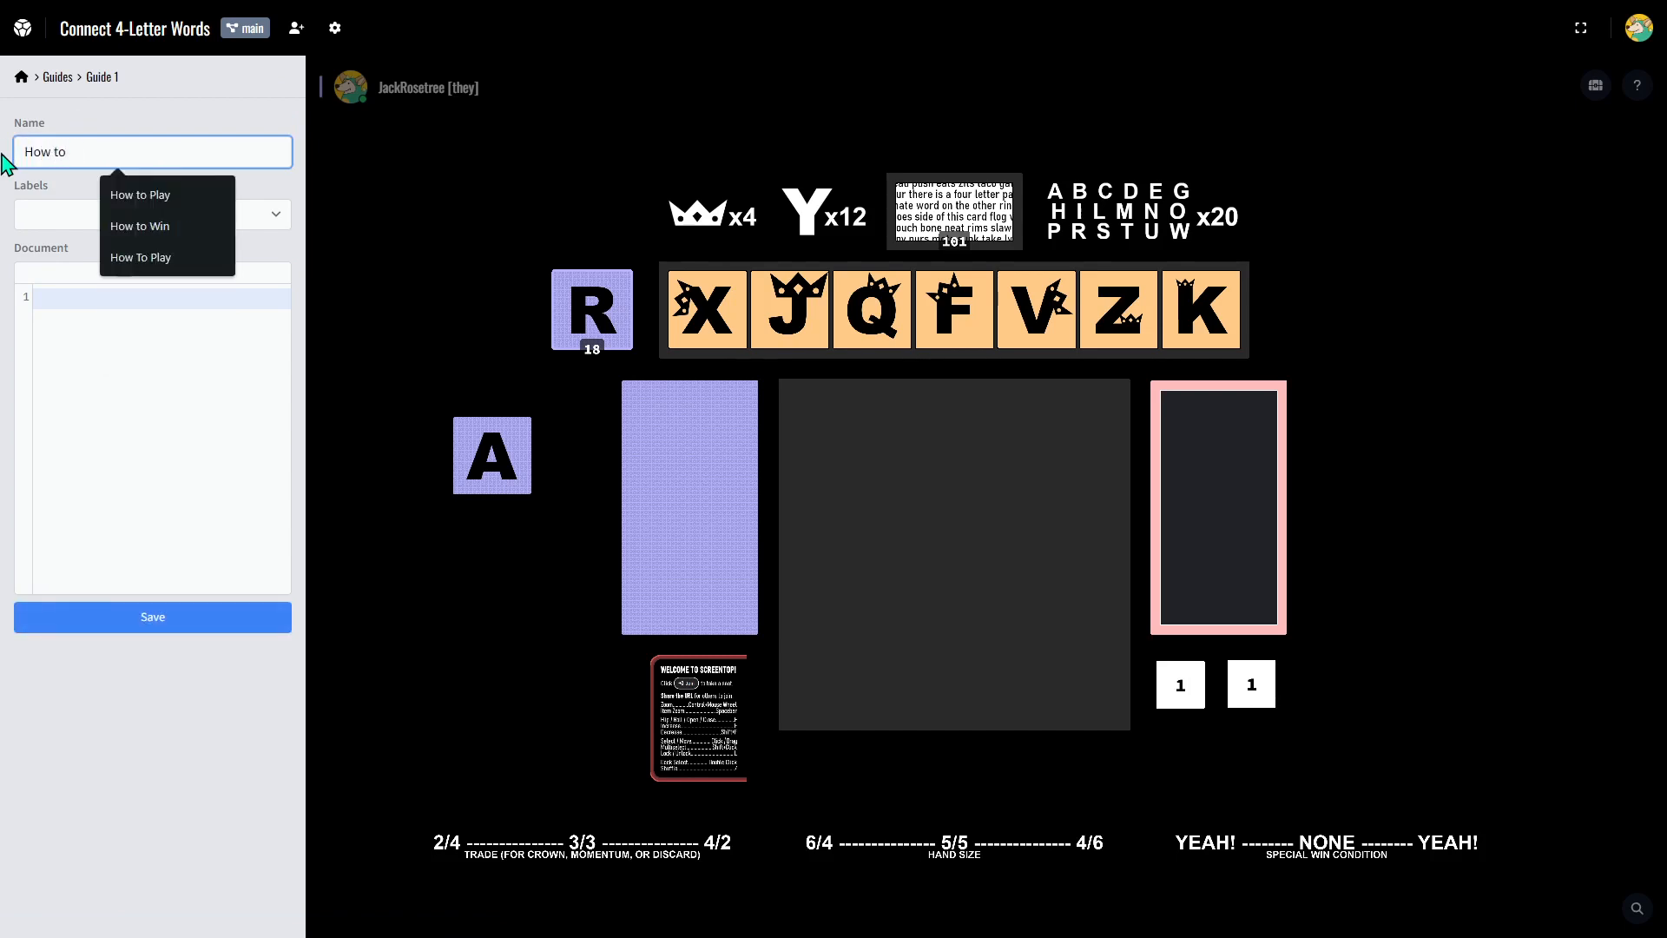
Write "This is a great game." and "Draw a card." as separate paragraphs in the guide's document and save it.
left_click(75, 337)
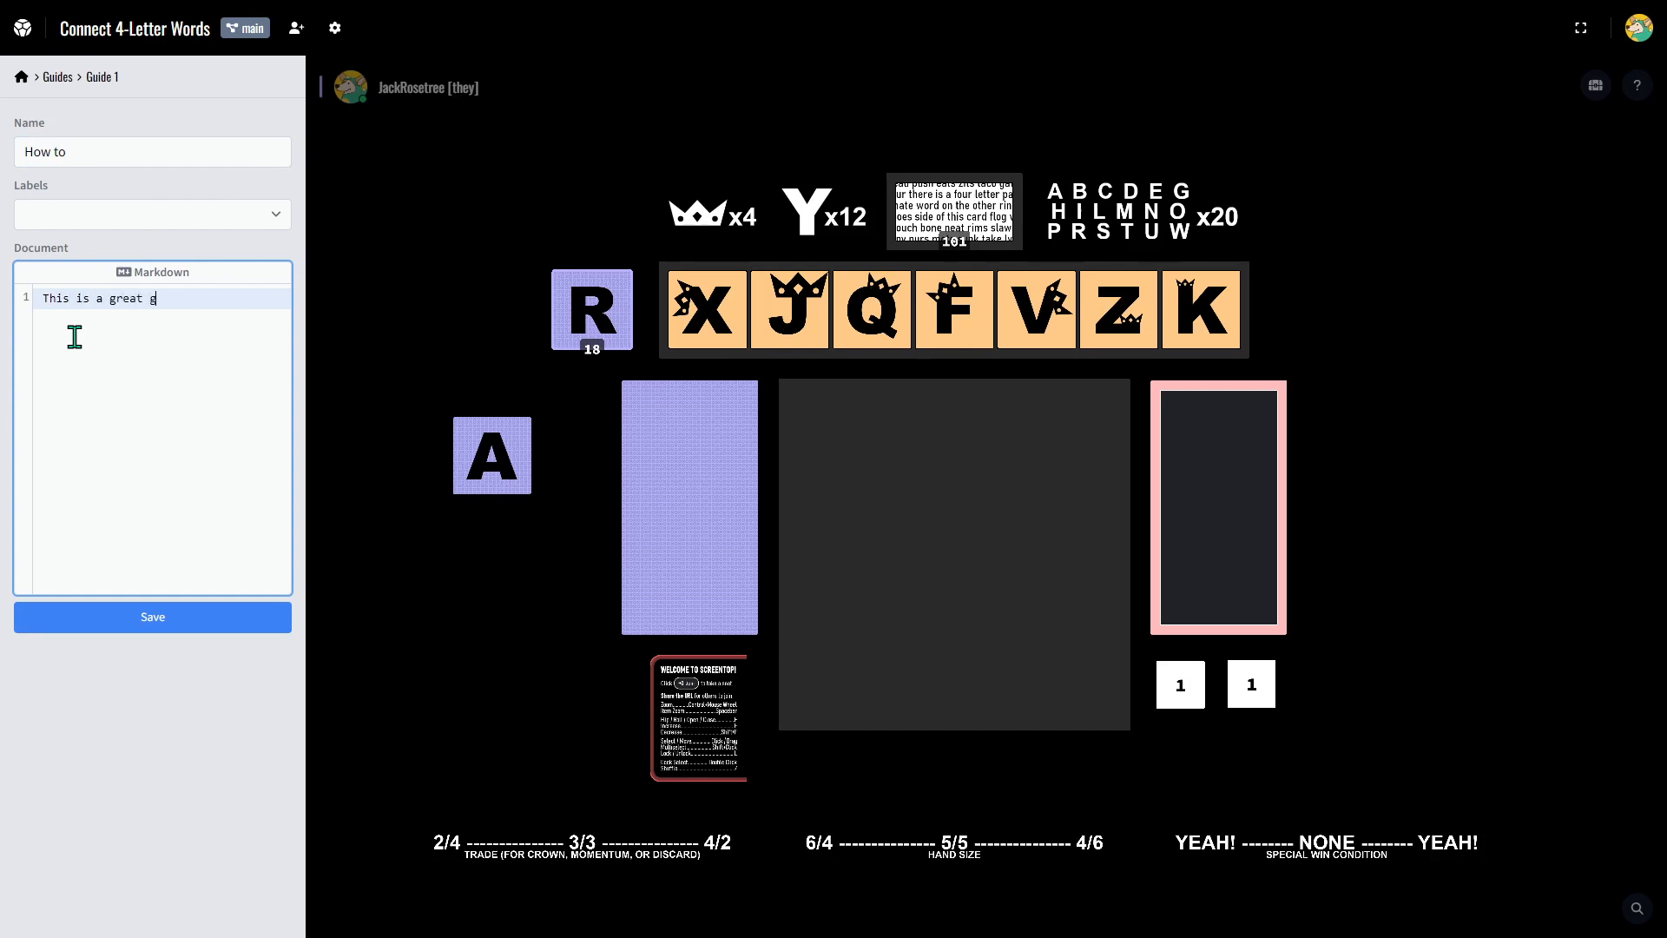
key("Return")
key("Return")
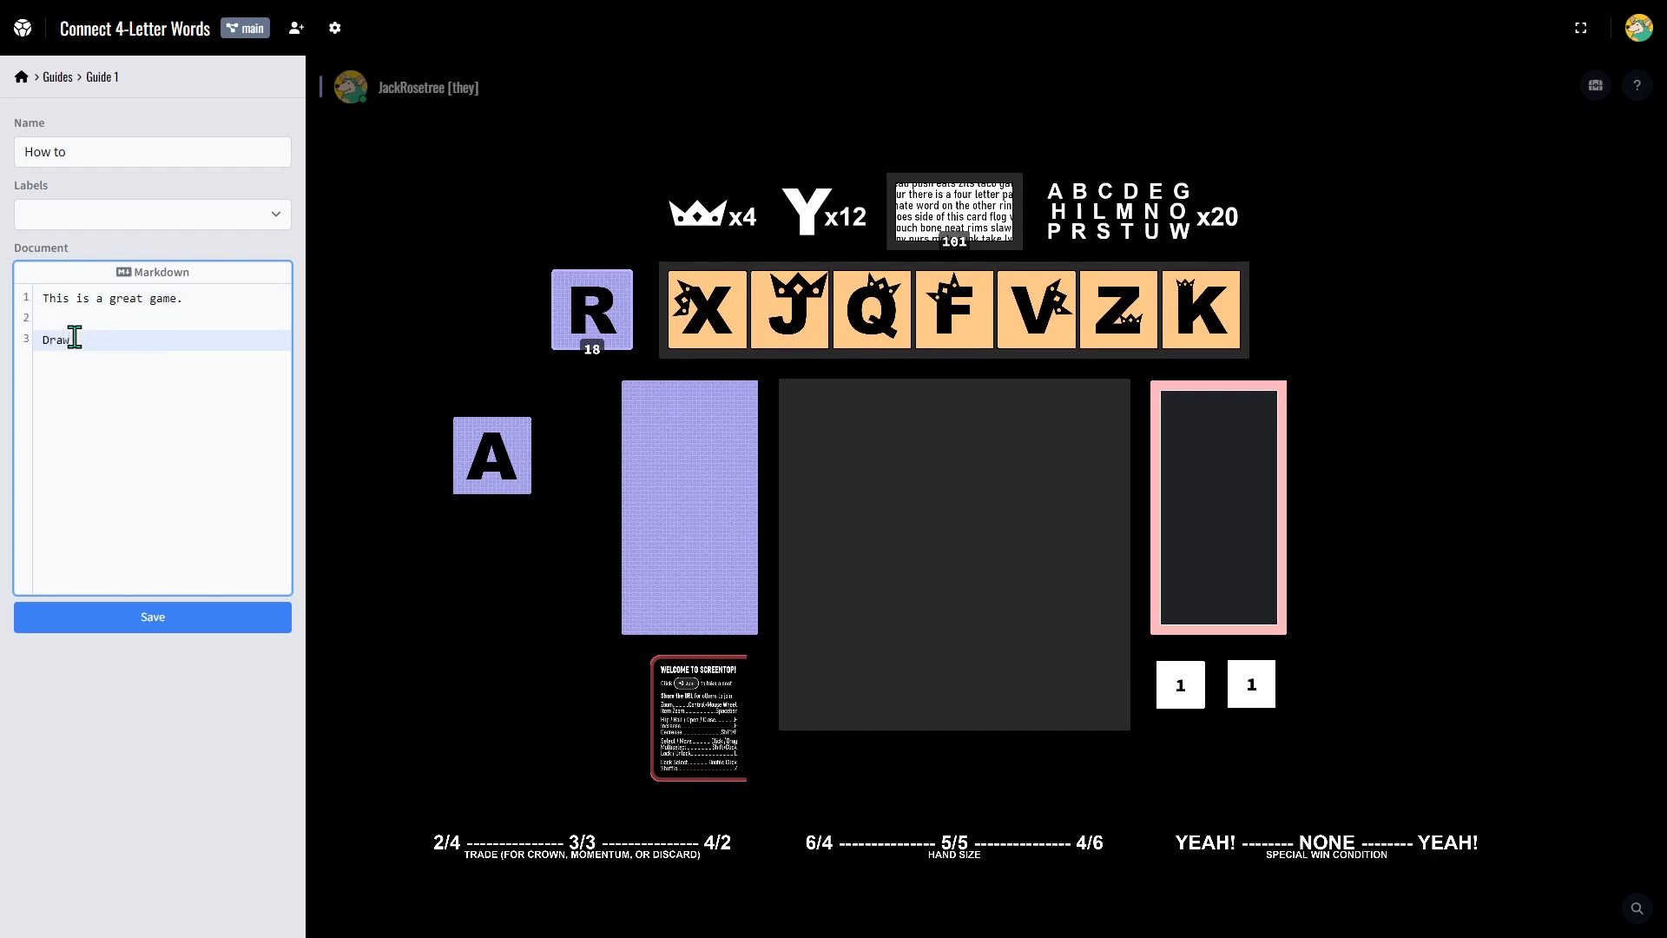
key("Return")
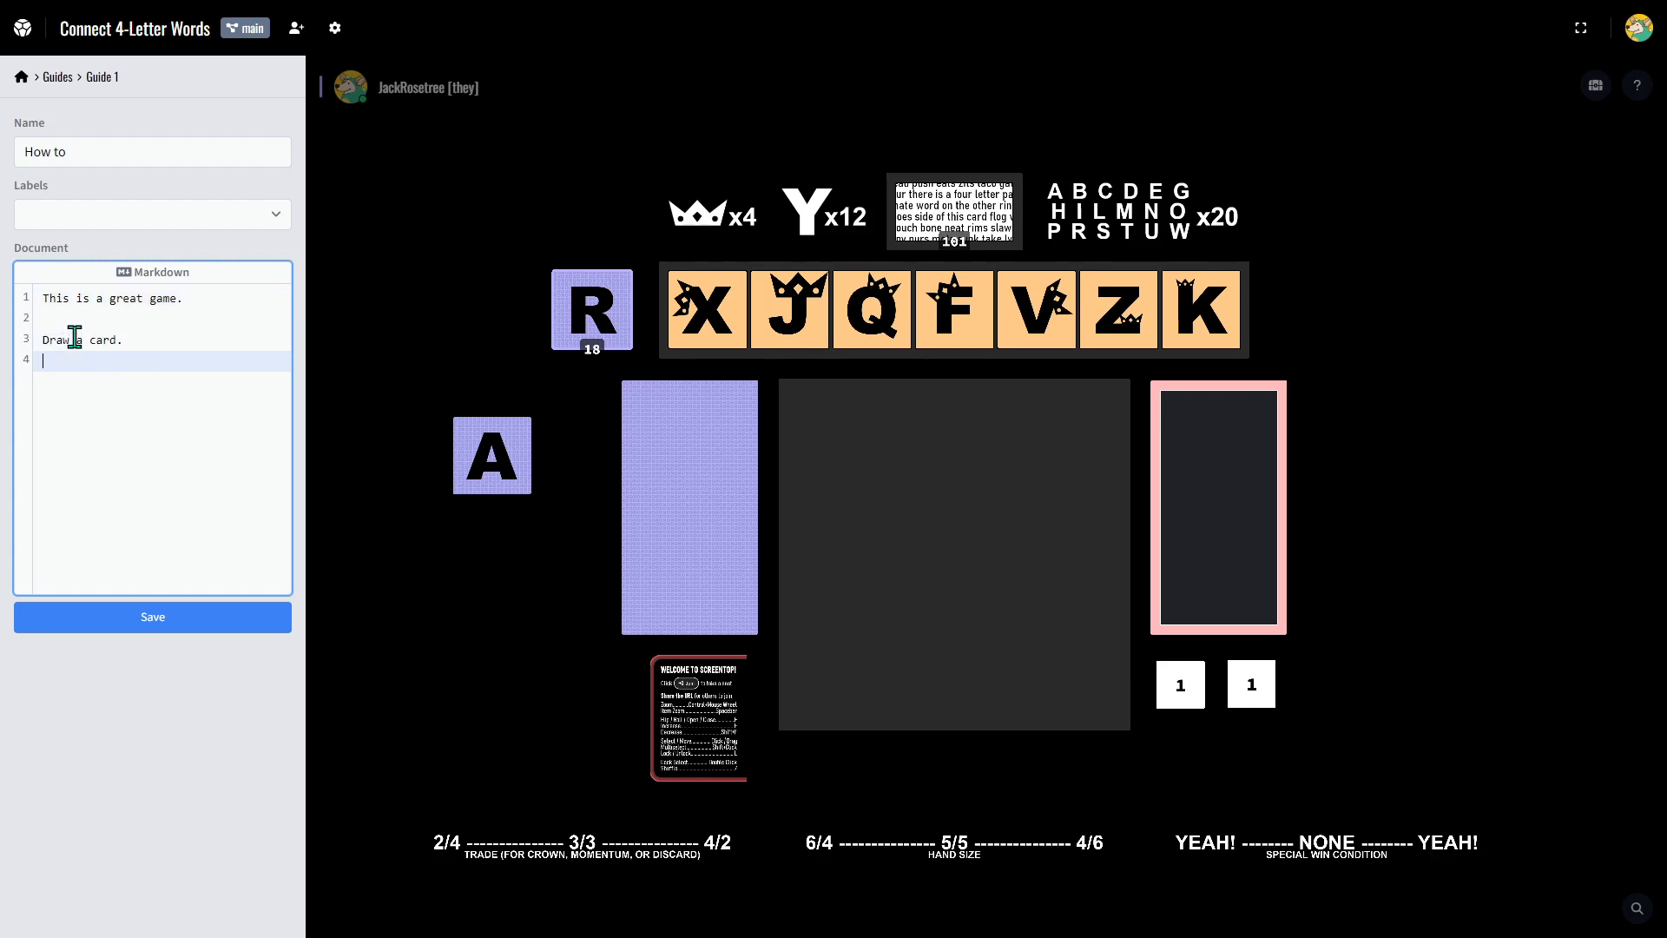
left_click(154, 620)
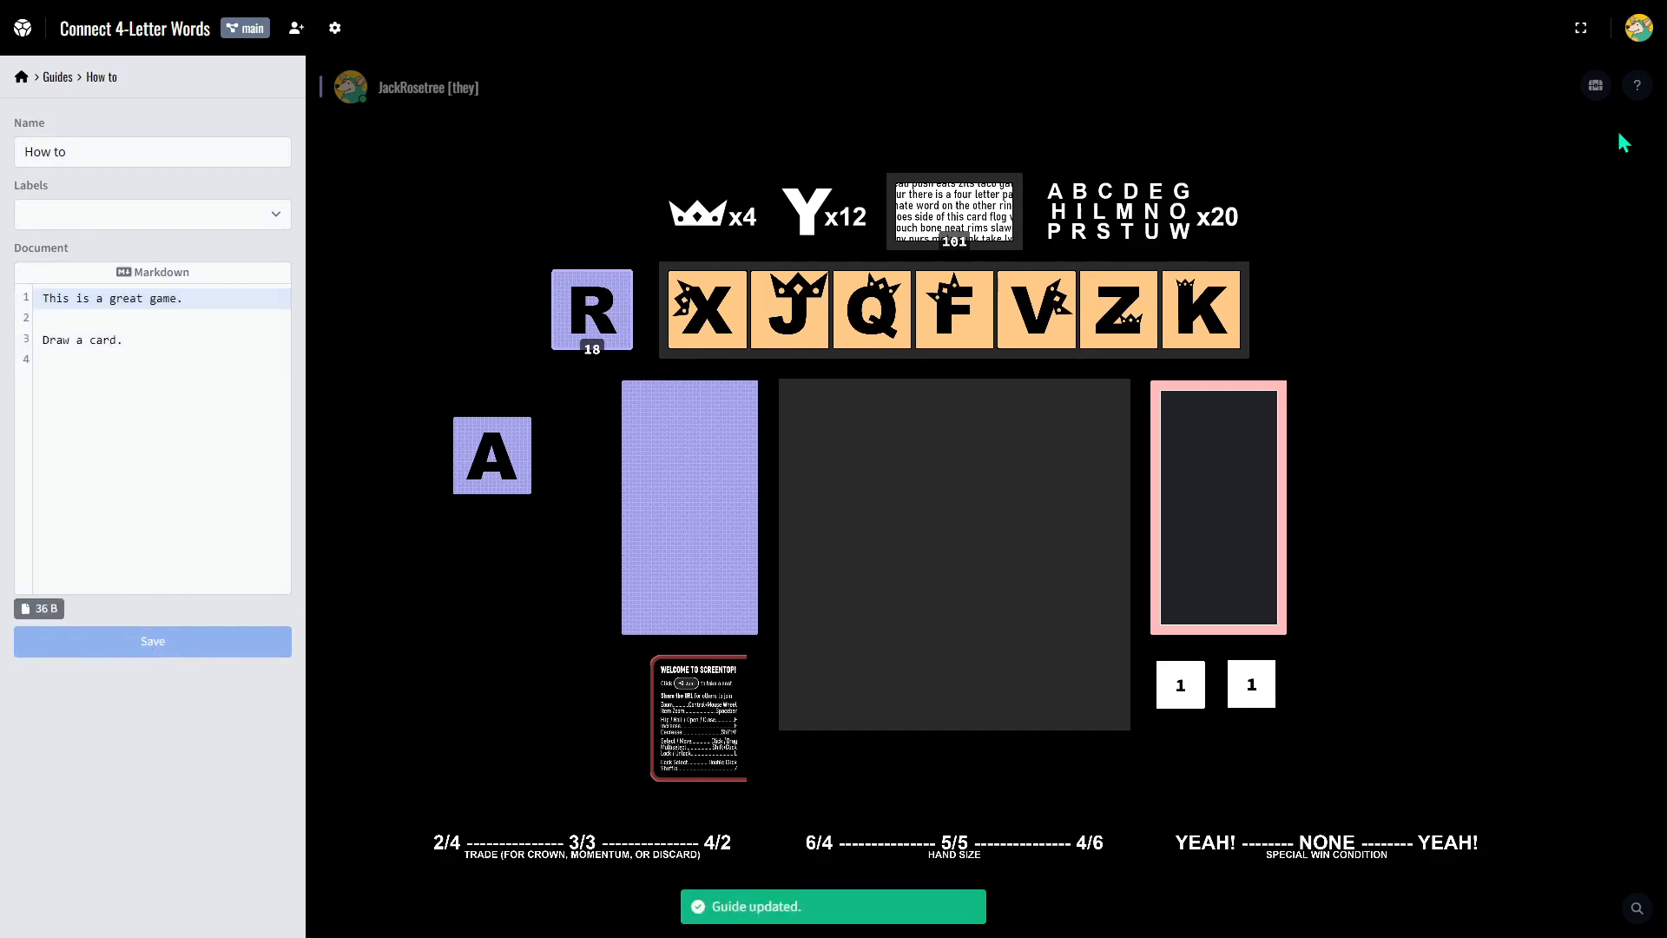
Read the "How to" guide in the table's help, check how it is listed there, and close the help.
left_click(1638, 87)
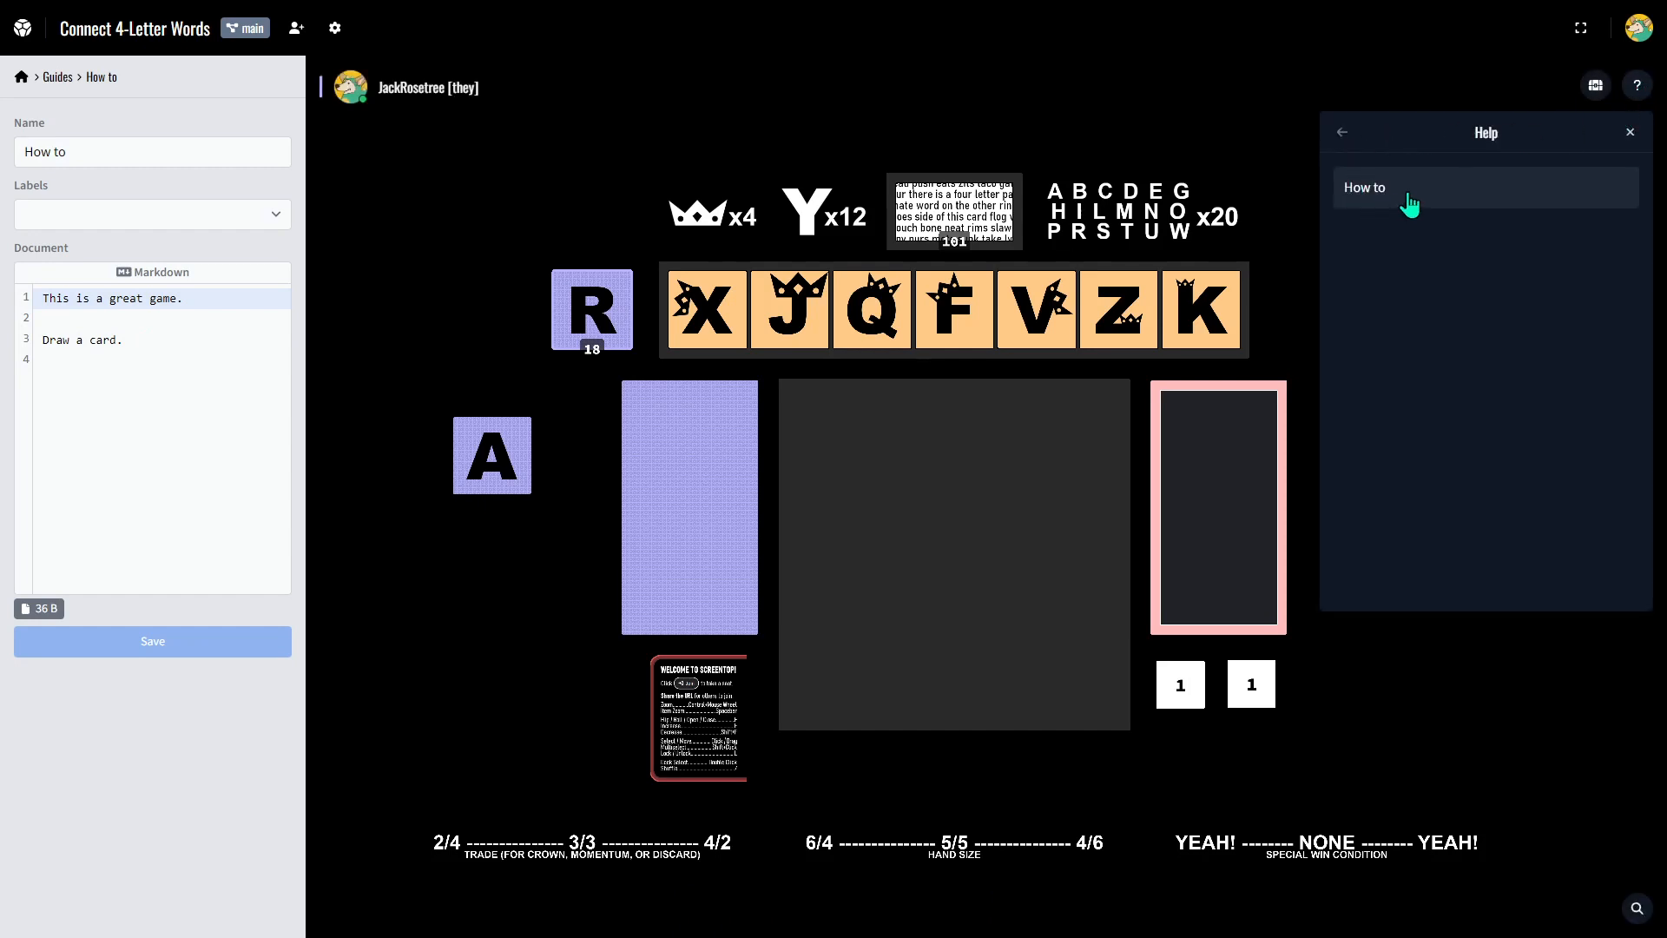
left_click(1380, 199)
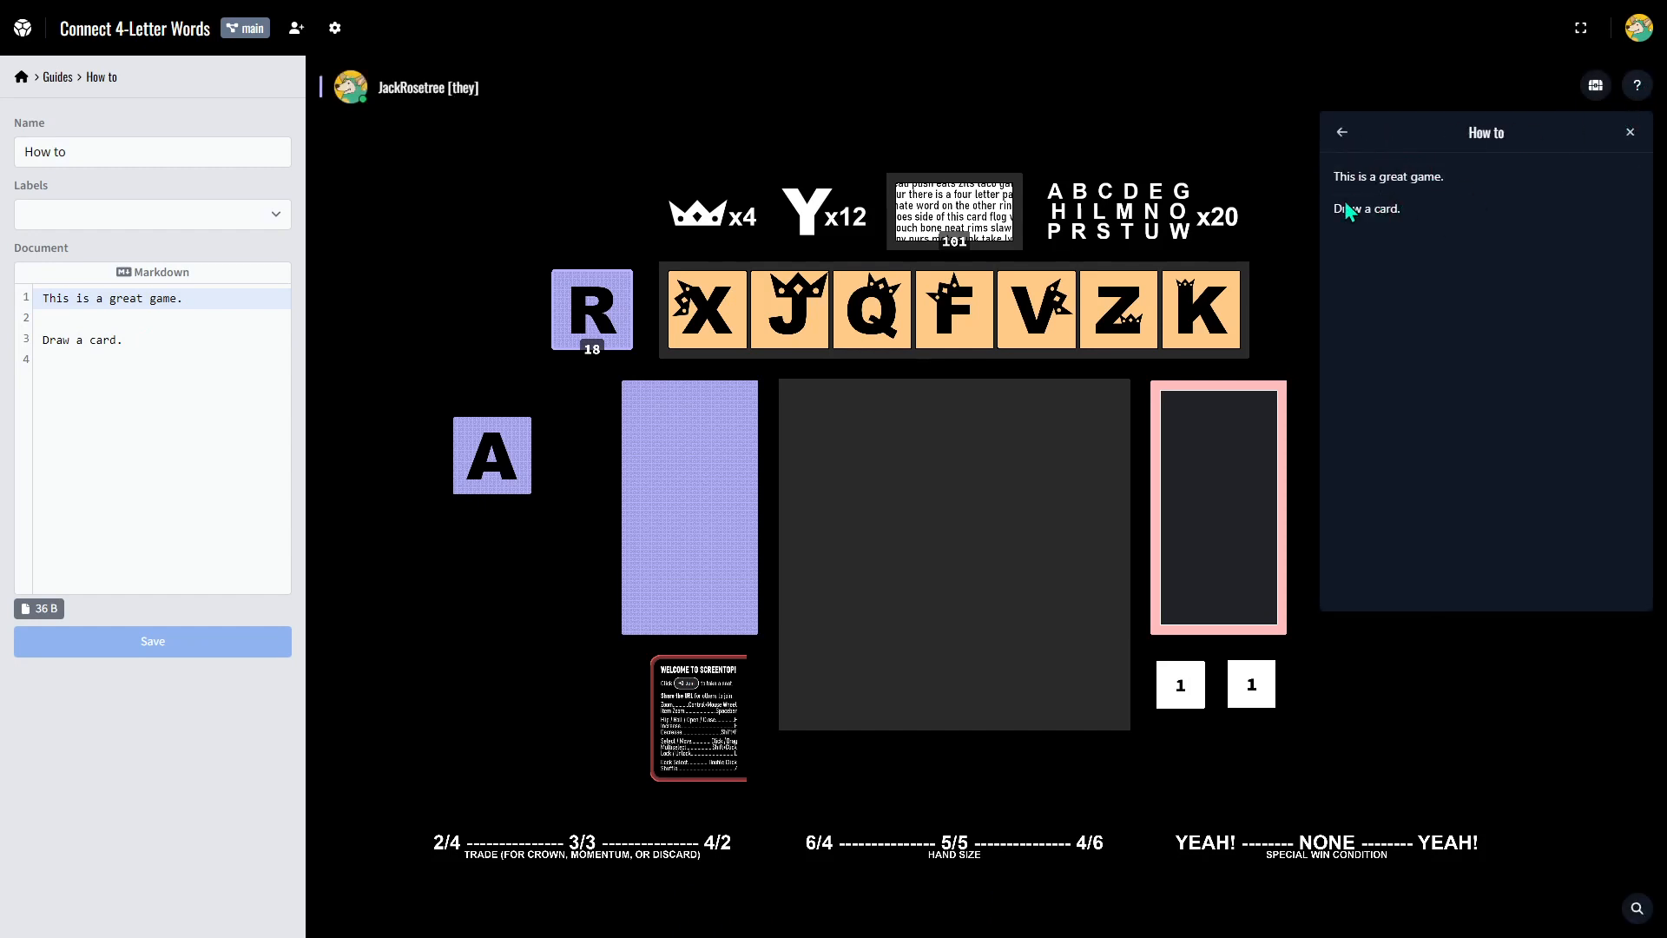
mouse_move(1340, 177)
left_mouse_down()
mouse_move(1428, 178)
mouse_move(1434, 222)
left_mouse_up()
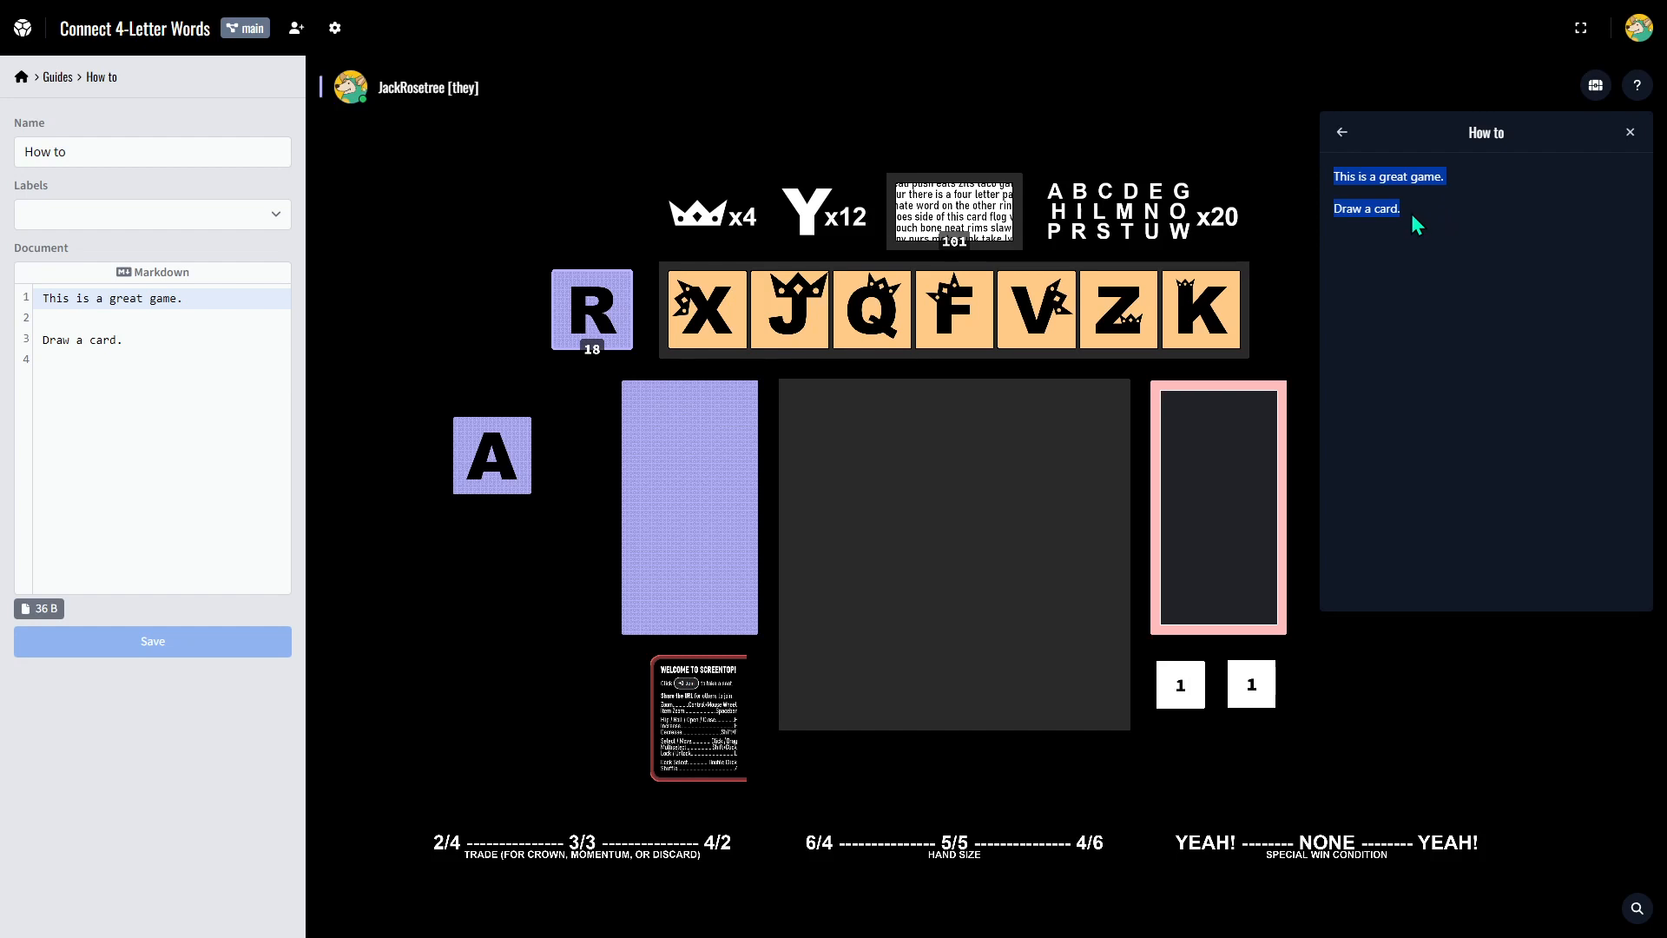
left_click(1424, 211)
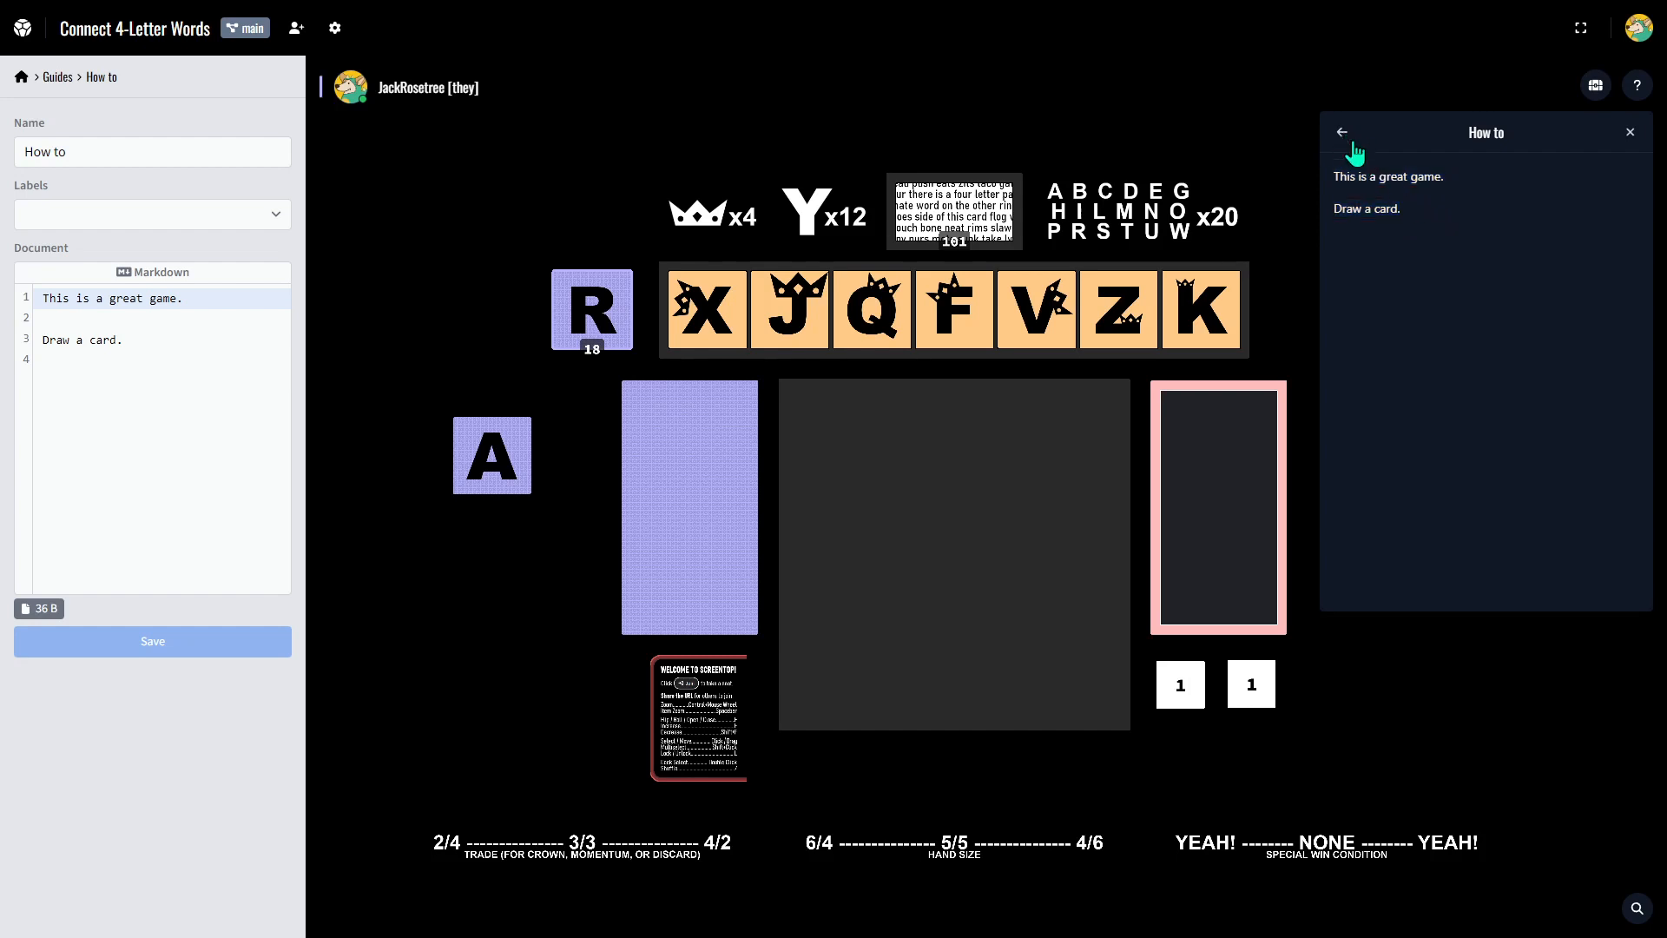
left_click(1342, 135)
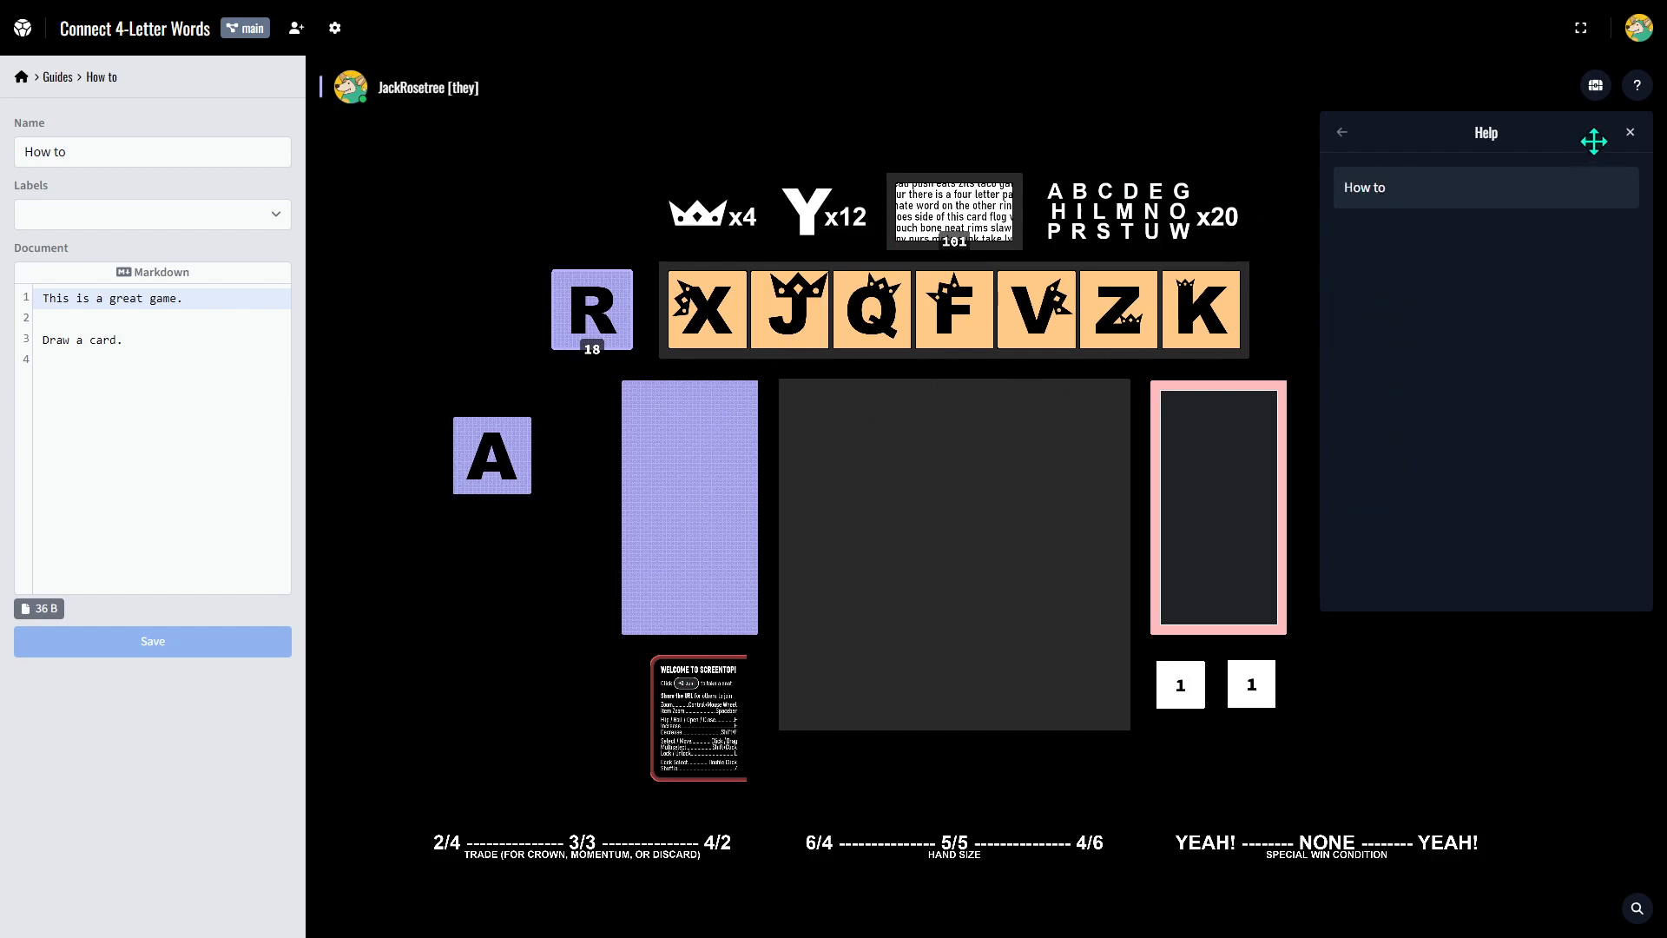
left_click(1629, 133)
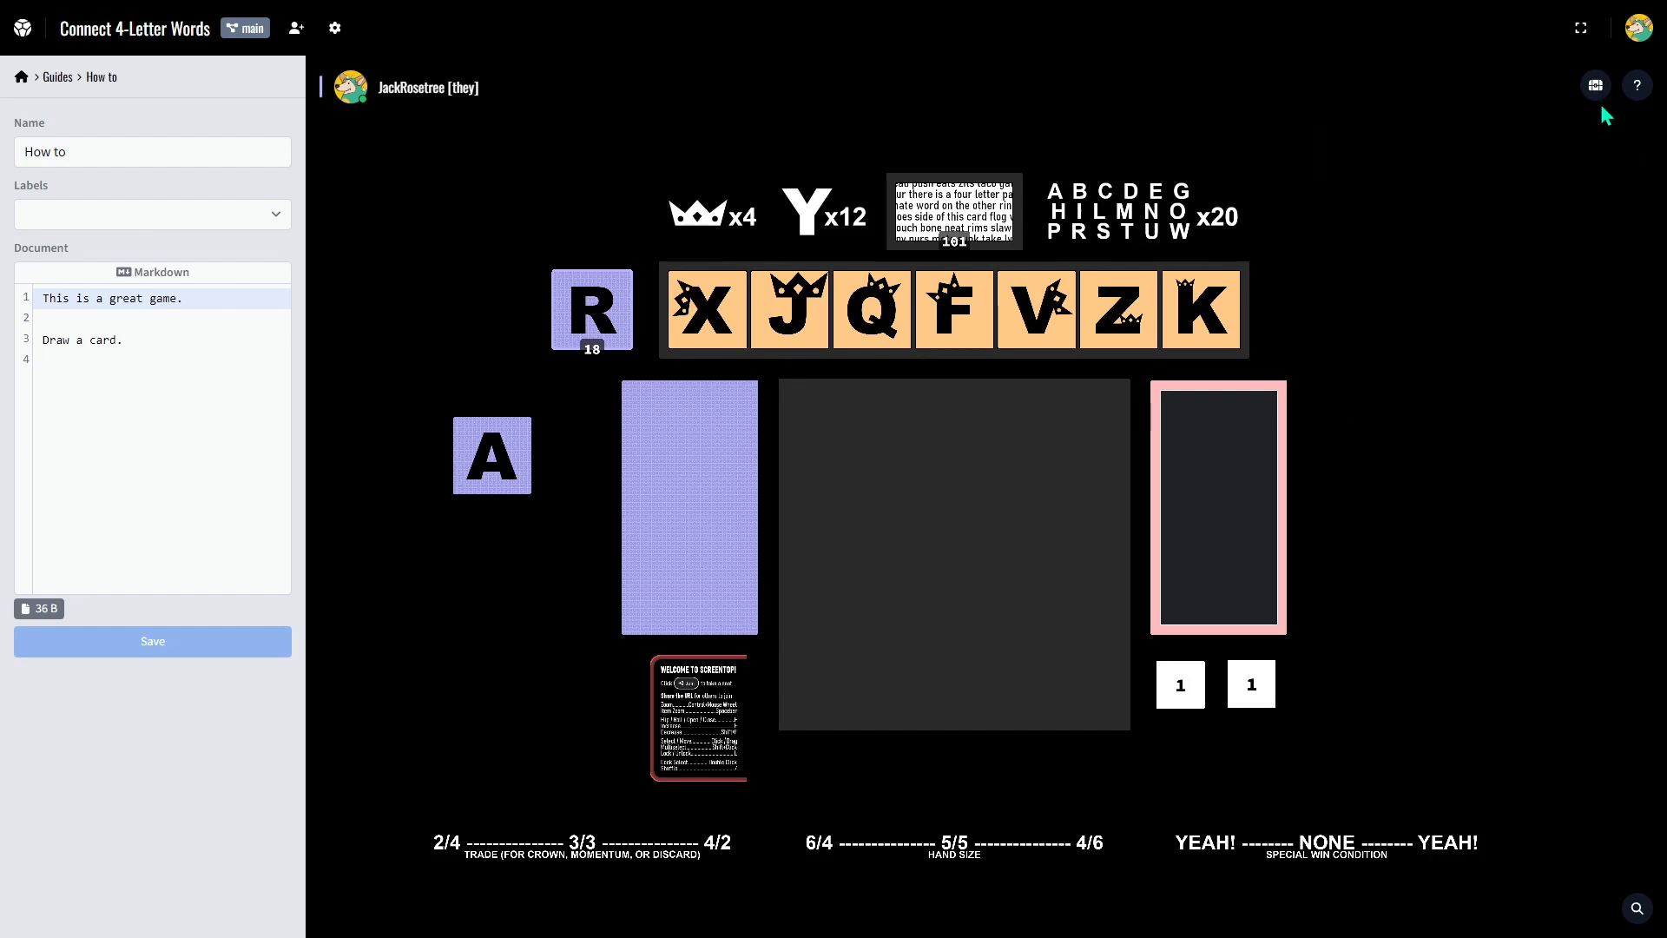
left_click(1637, 85)
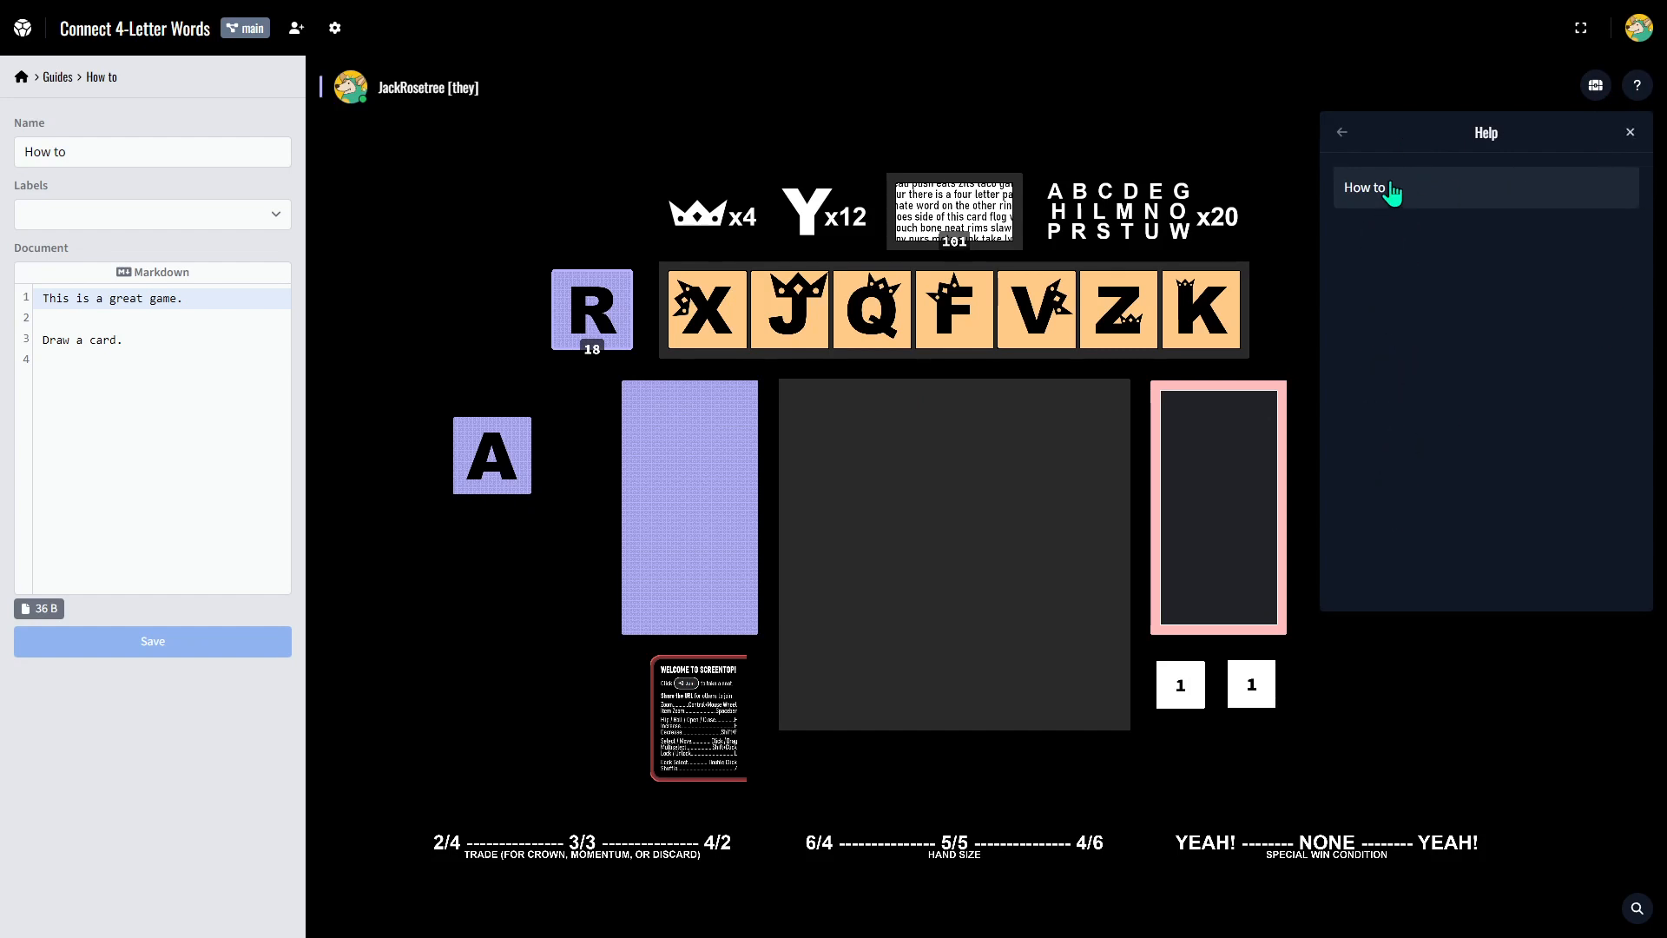
left_click(1629, 133)
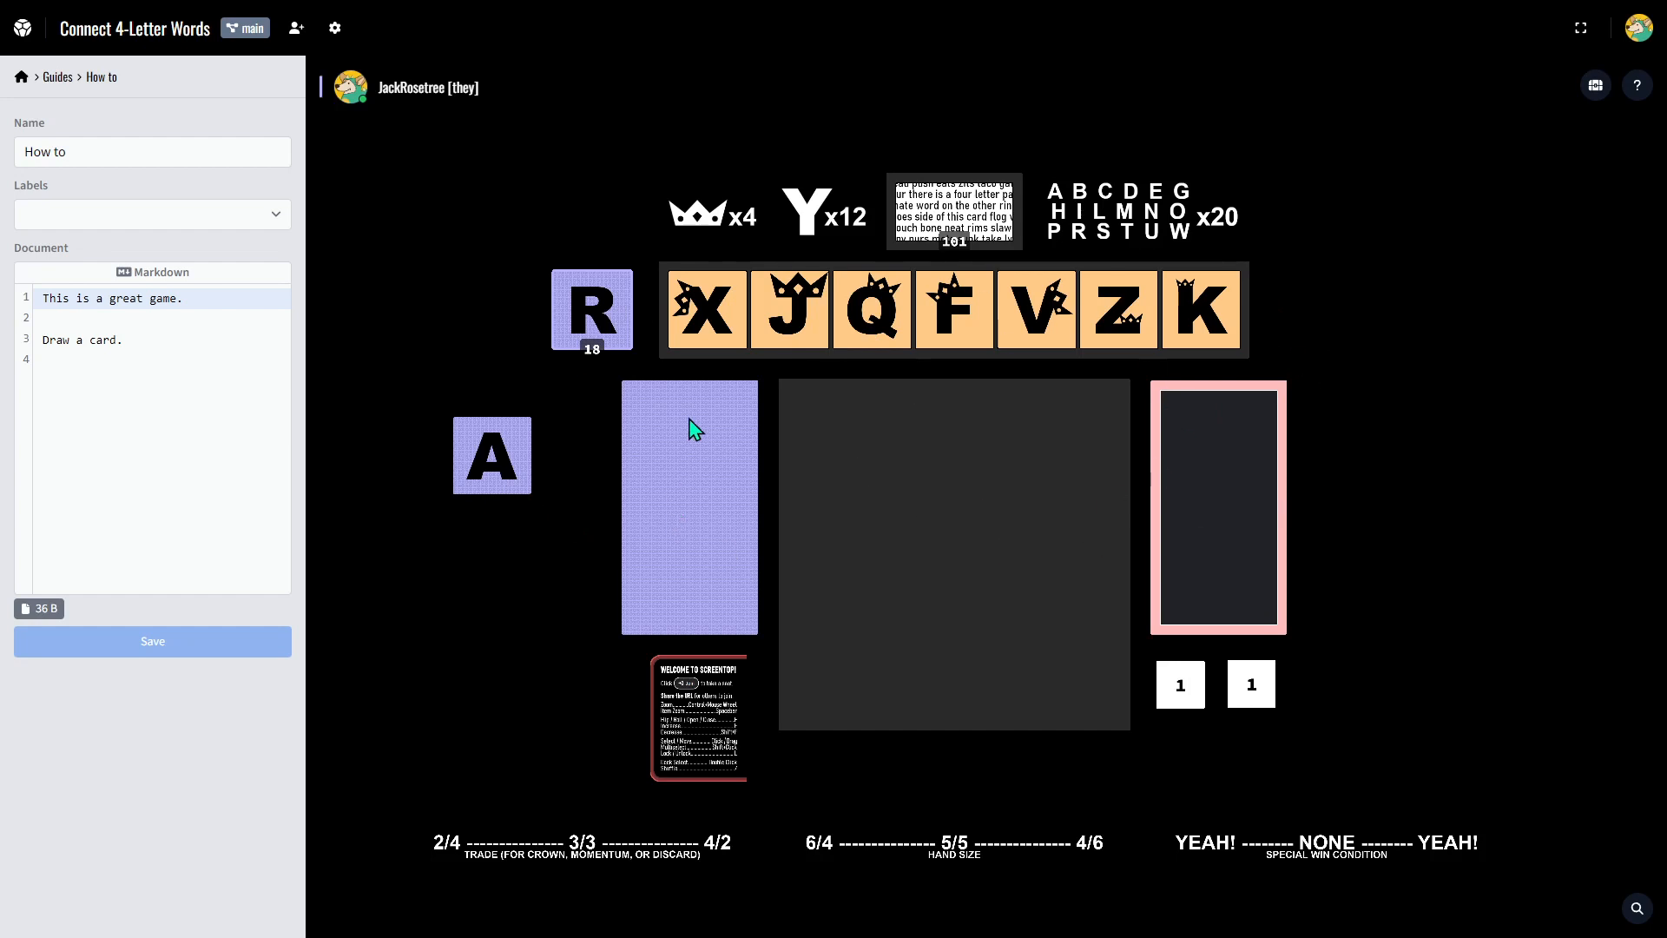
Open the Blue Left seat's settings and examine its color in relation to the components on the table.
left_click(57, 78)
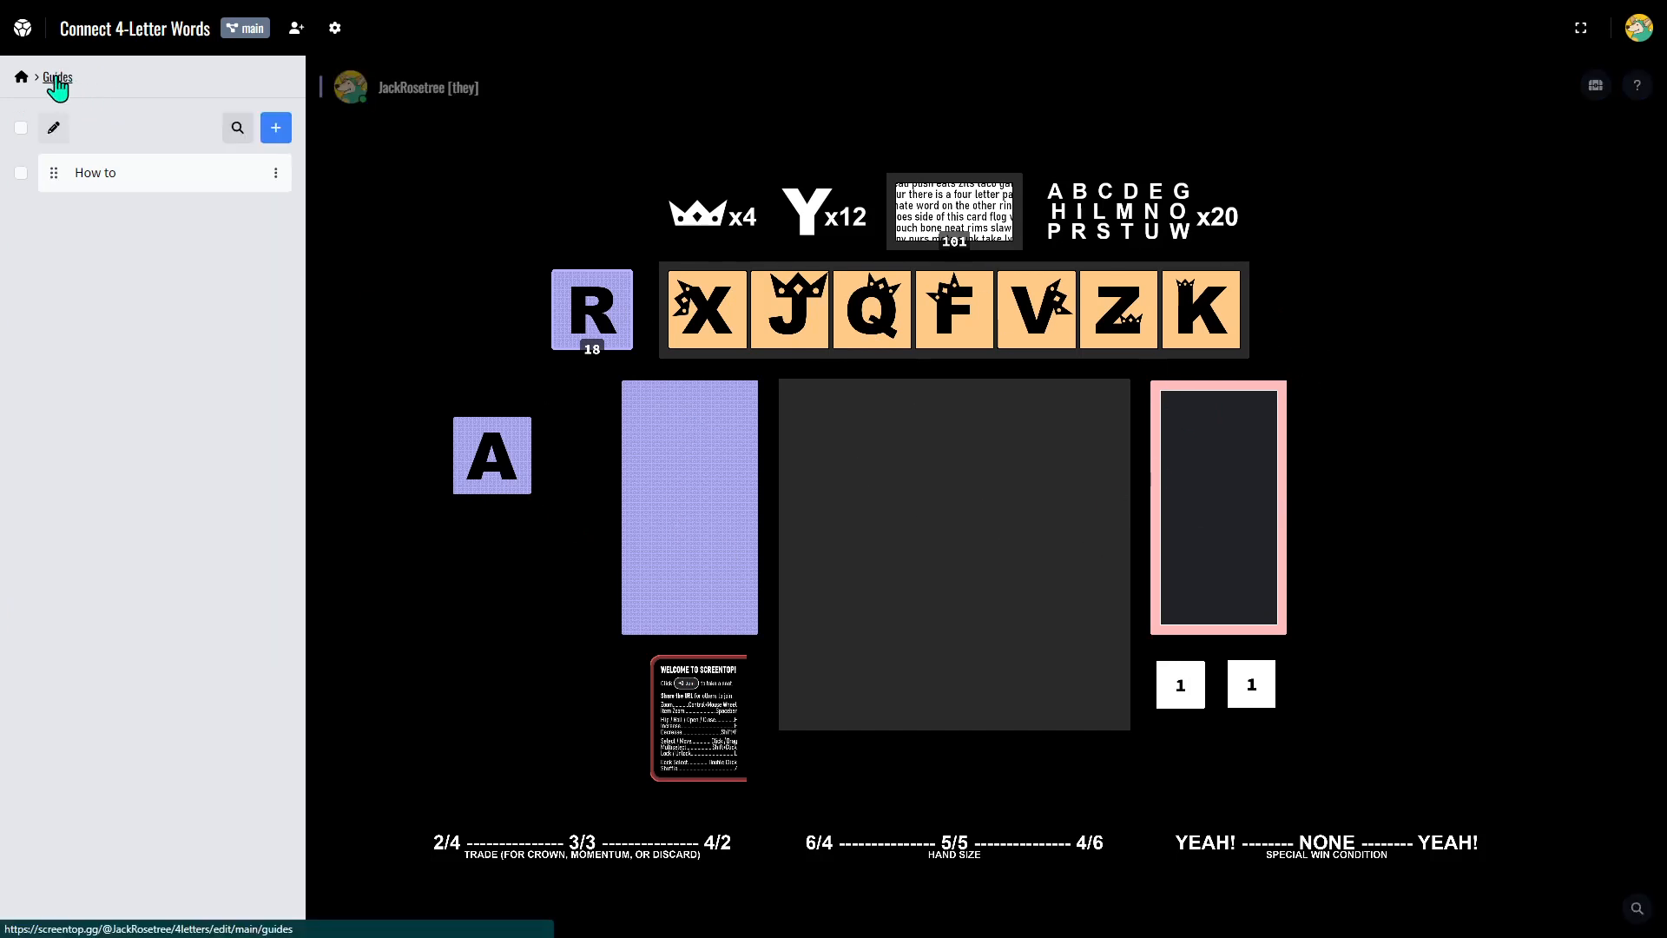
left_click(21, 87)
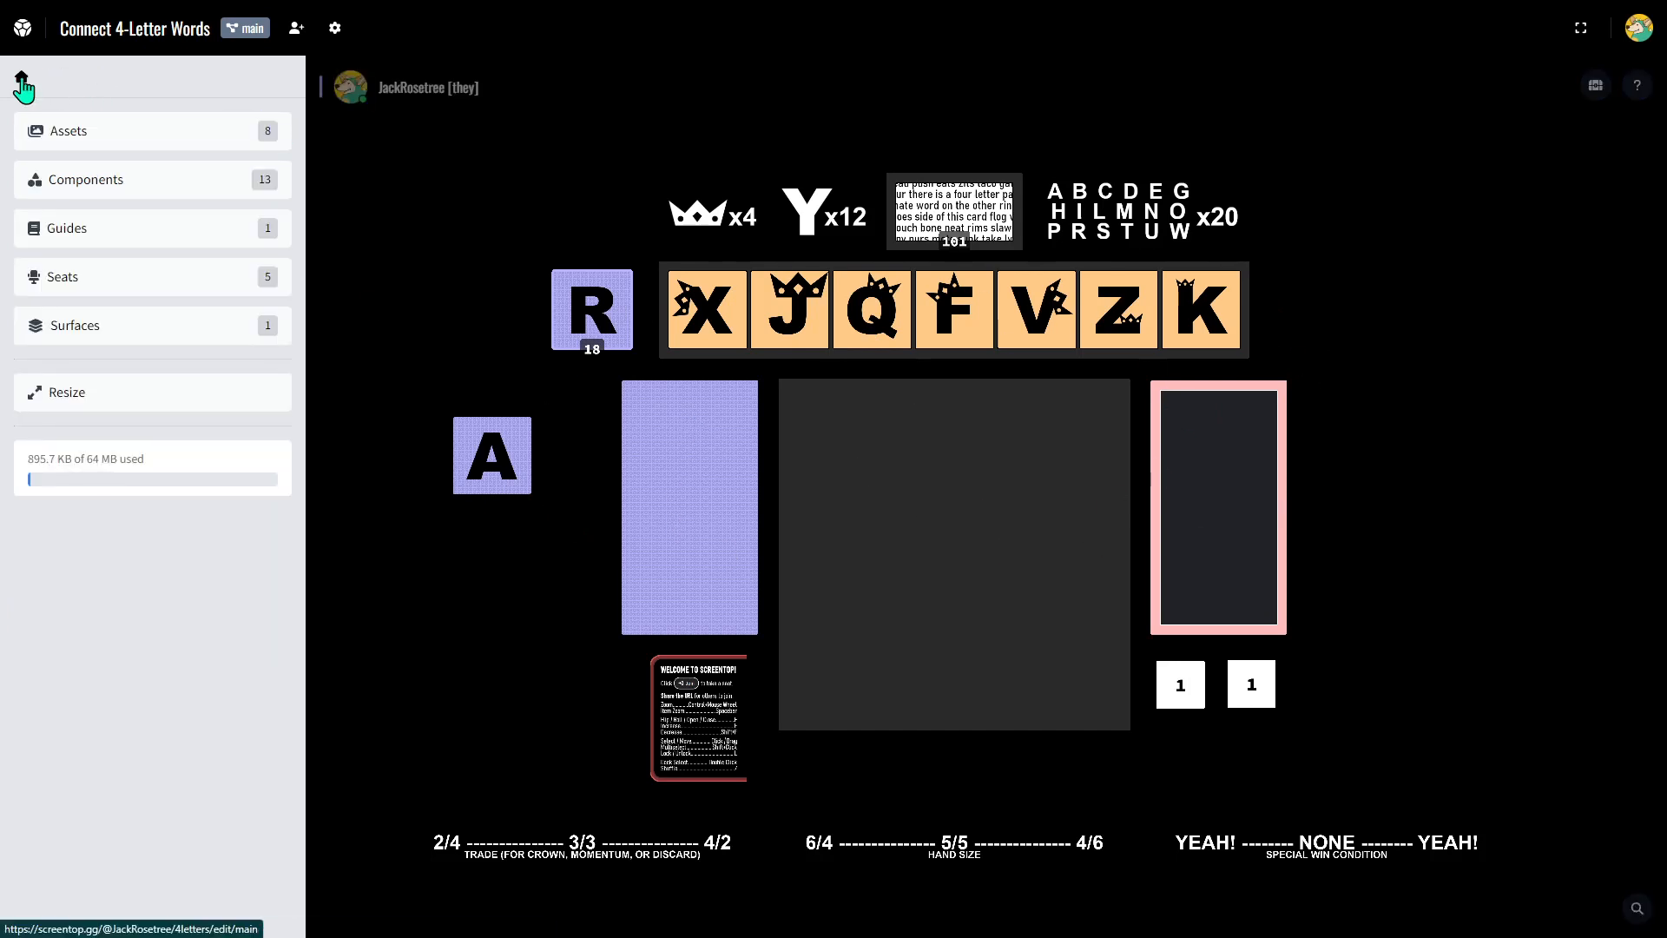
left_click(126, 287)
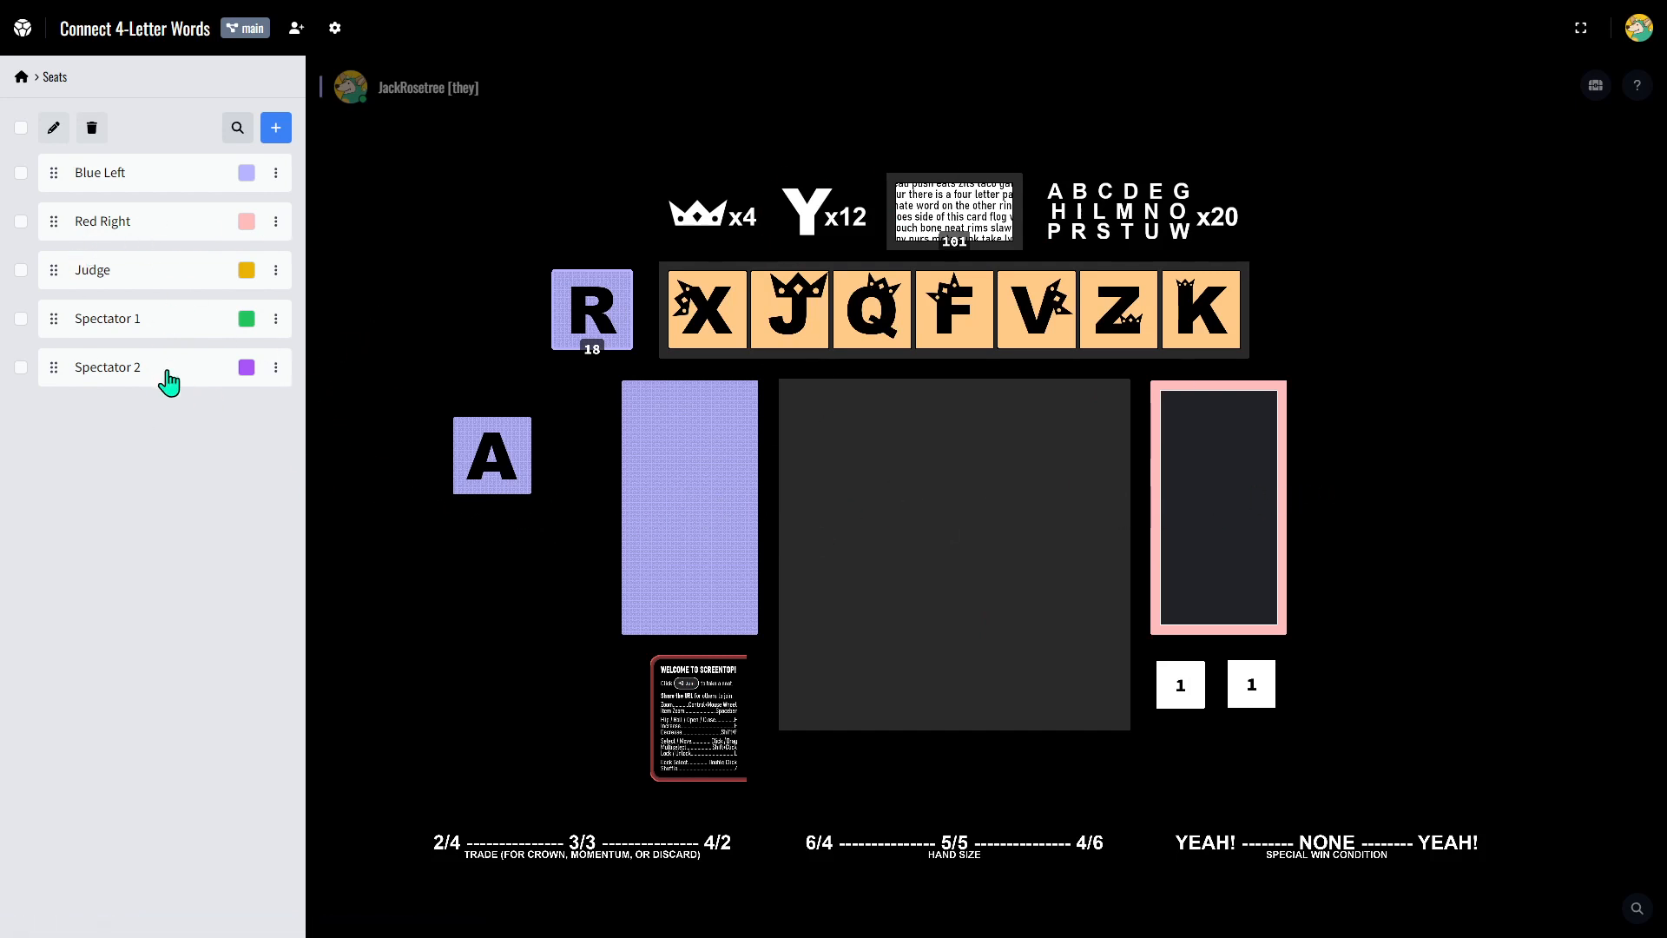
left_click(148, 177)
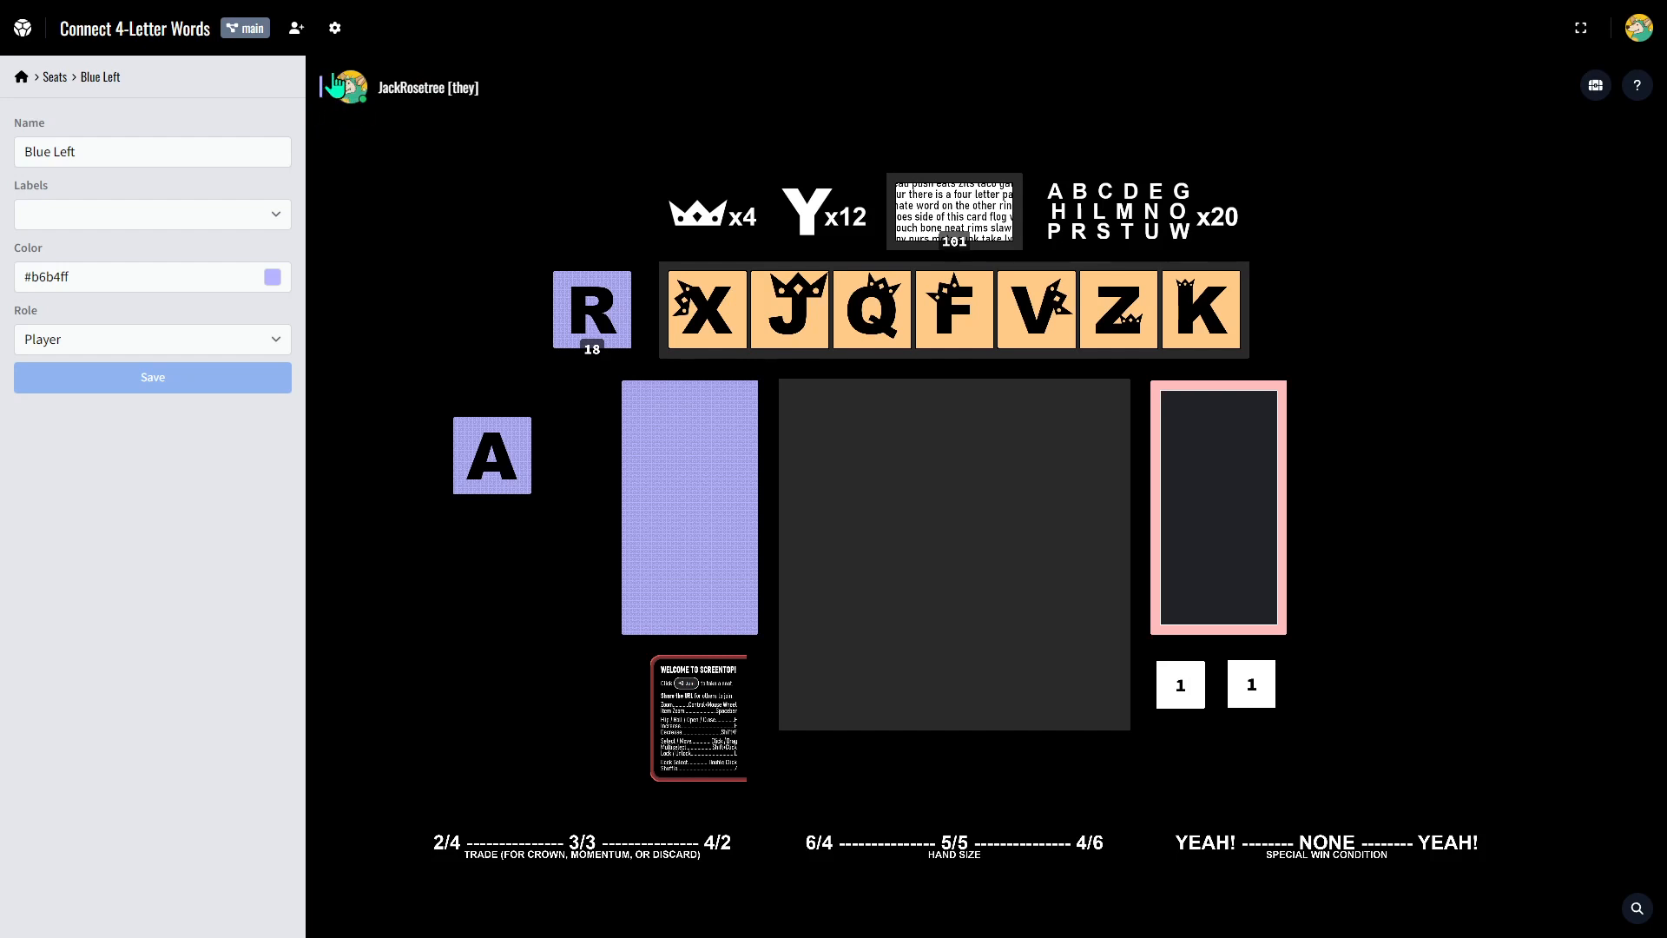
left_click(70, 284)
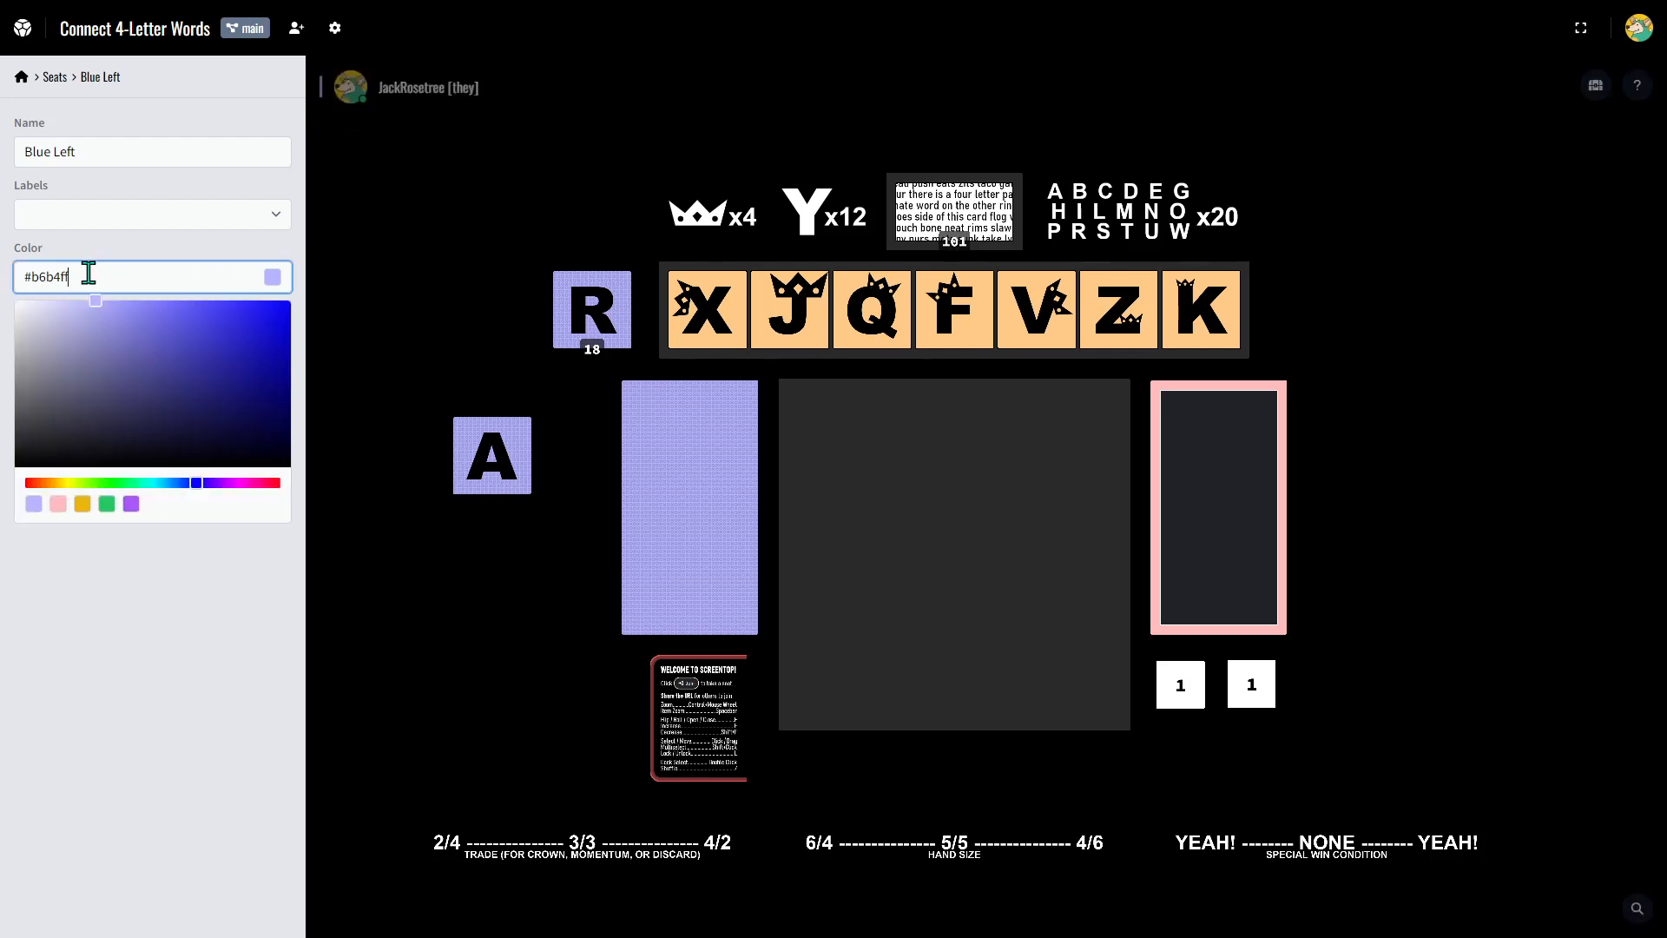
left_click_drag(87, 275, 22, 275)
left_click(75, 275)
left_click(448, 290)
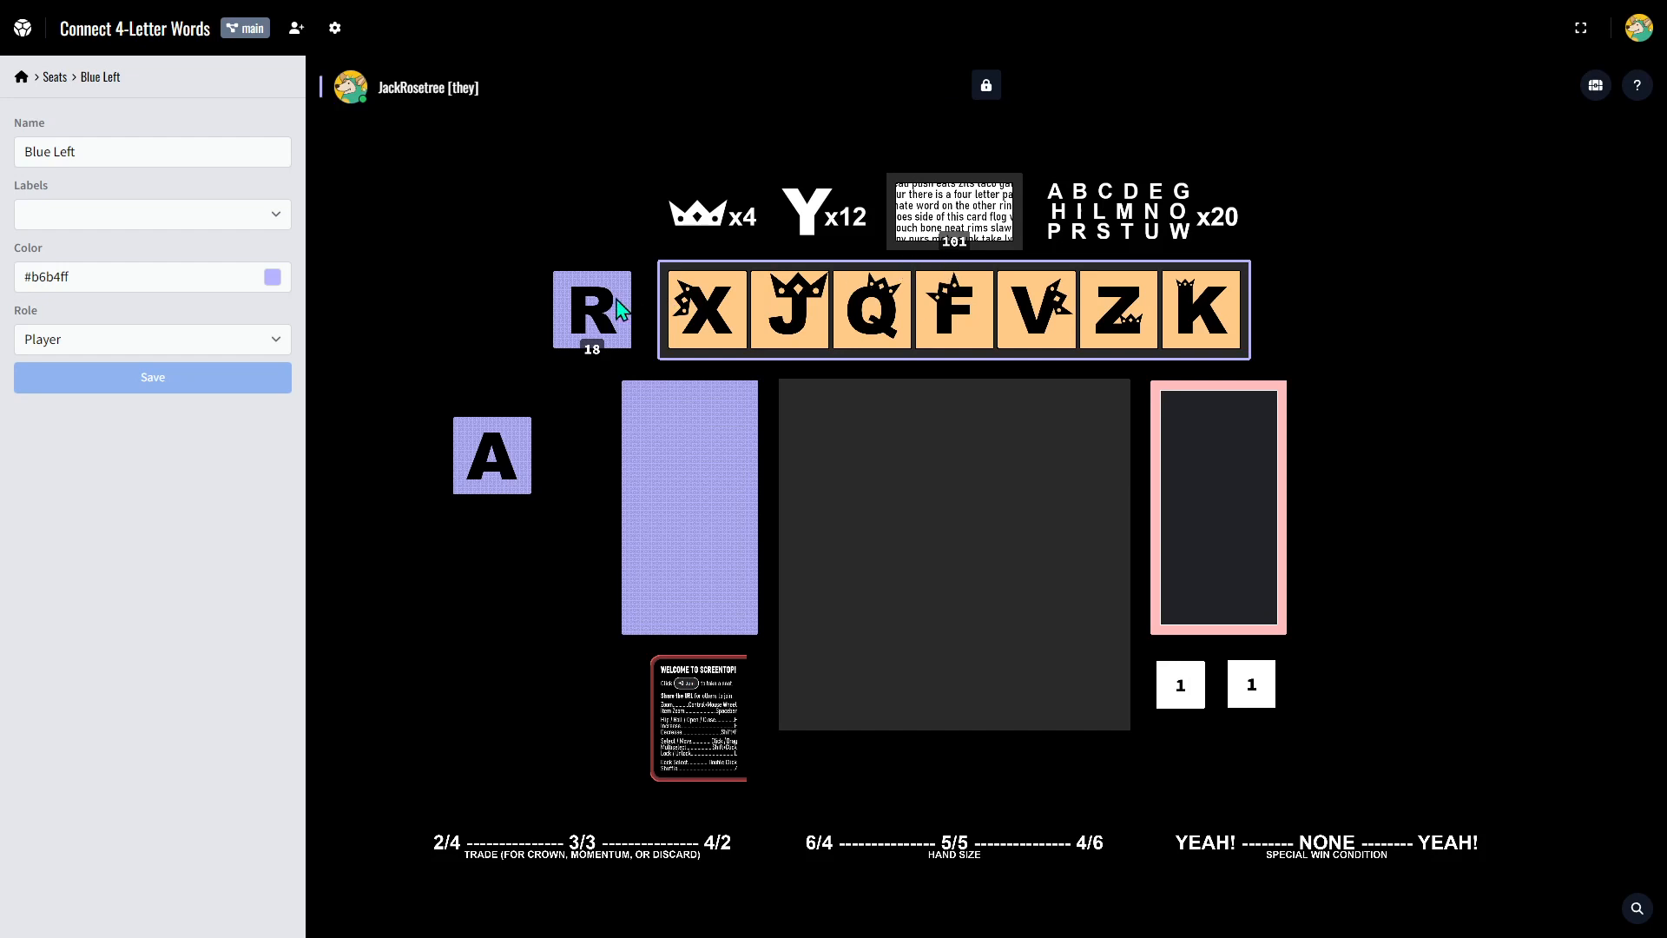
left_click(1211, 393)
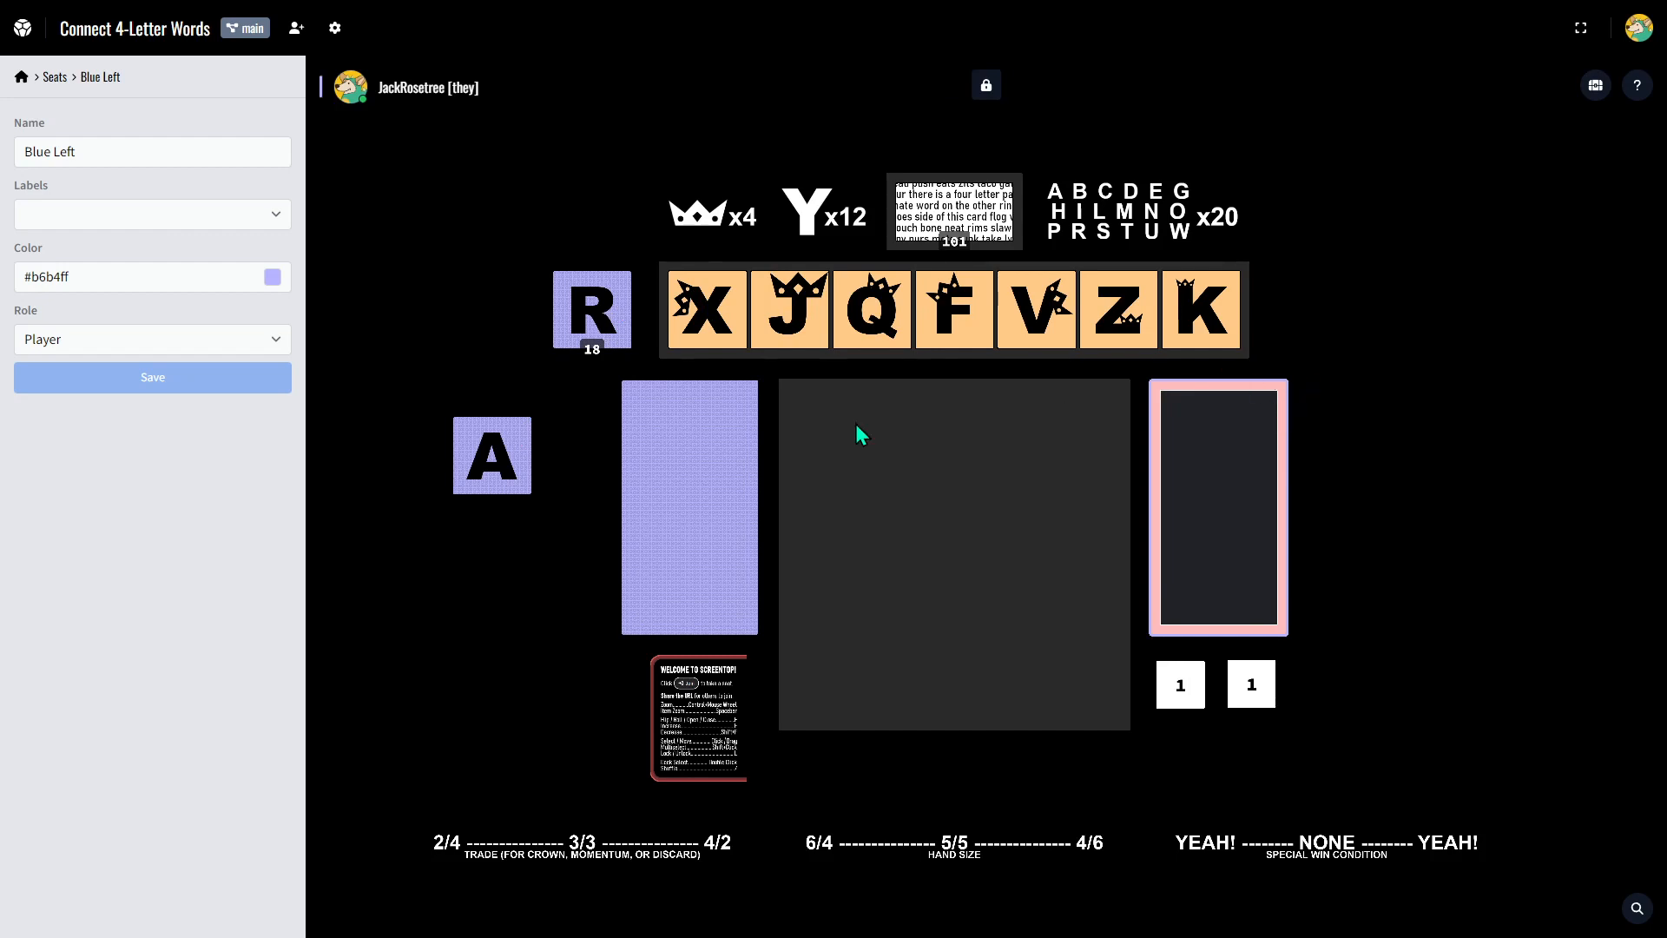
left_click(633, 374)
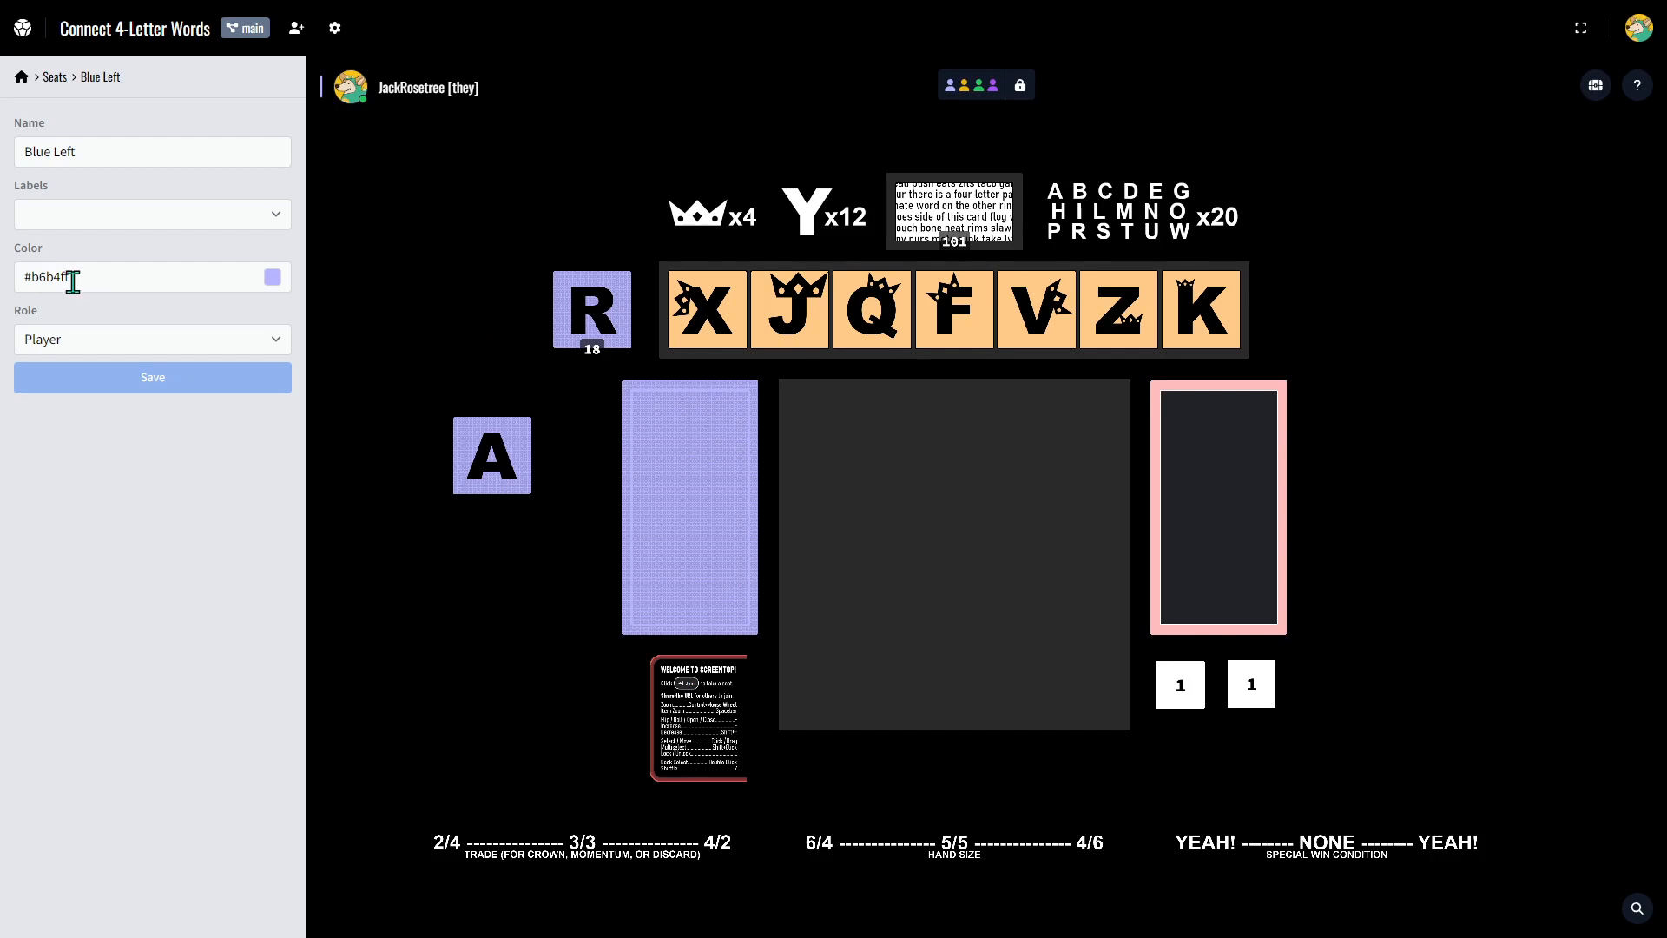
Examine the role options and the name of the Blue Left seat.
left_click(81, 346)
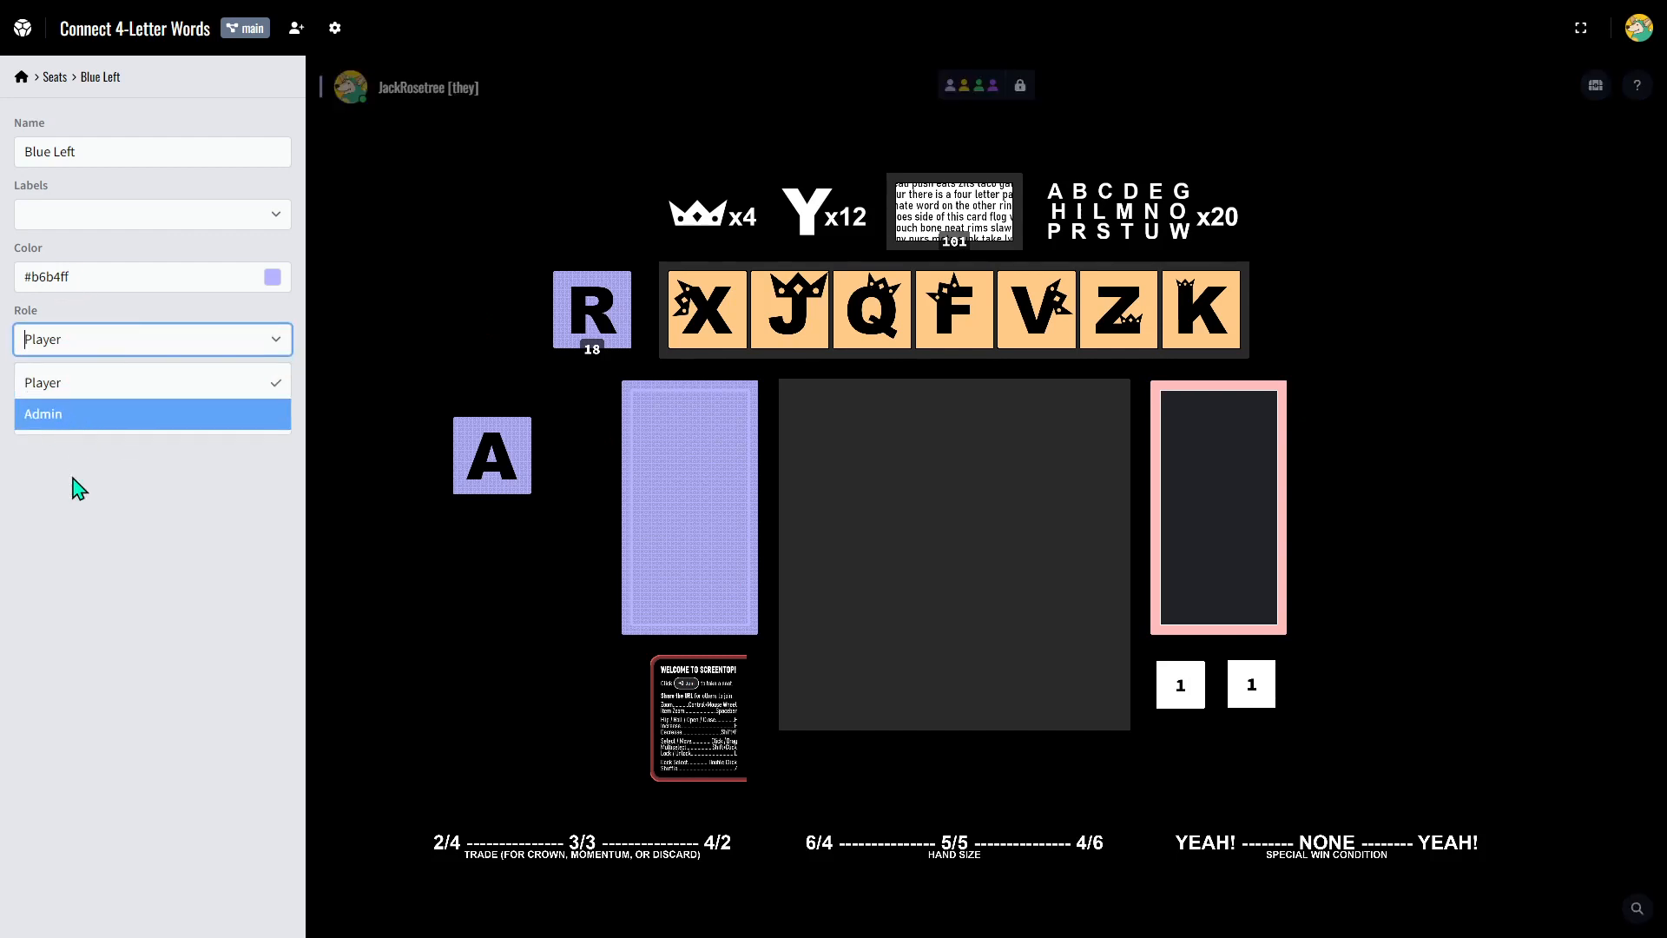
left_click(82, 531)
left_click(84, 153)
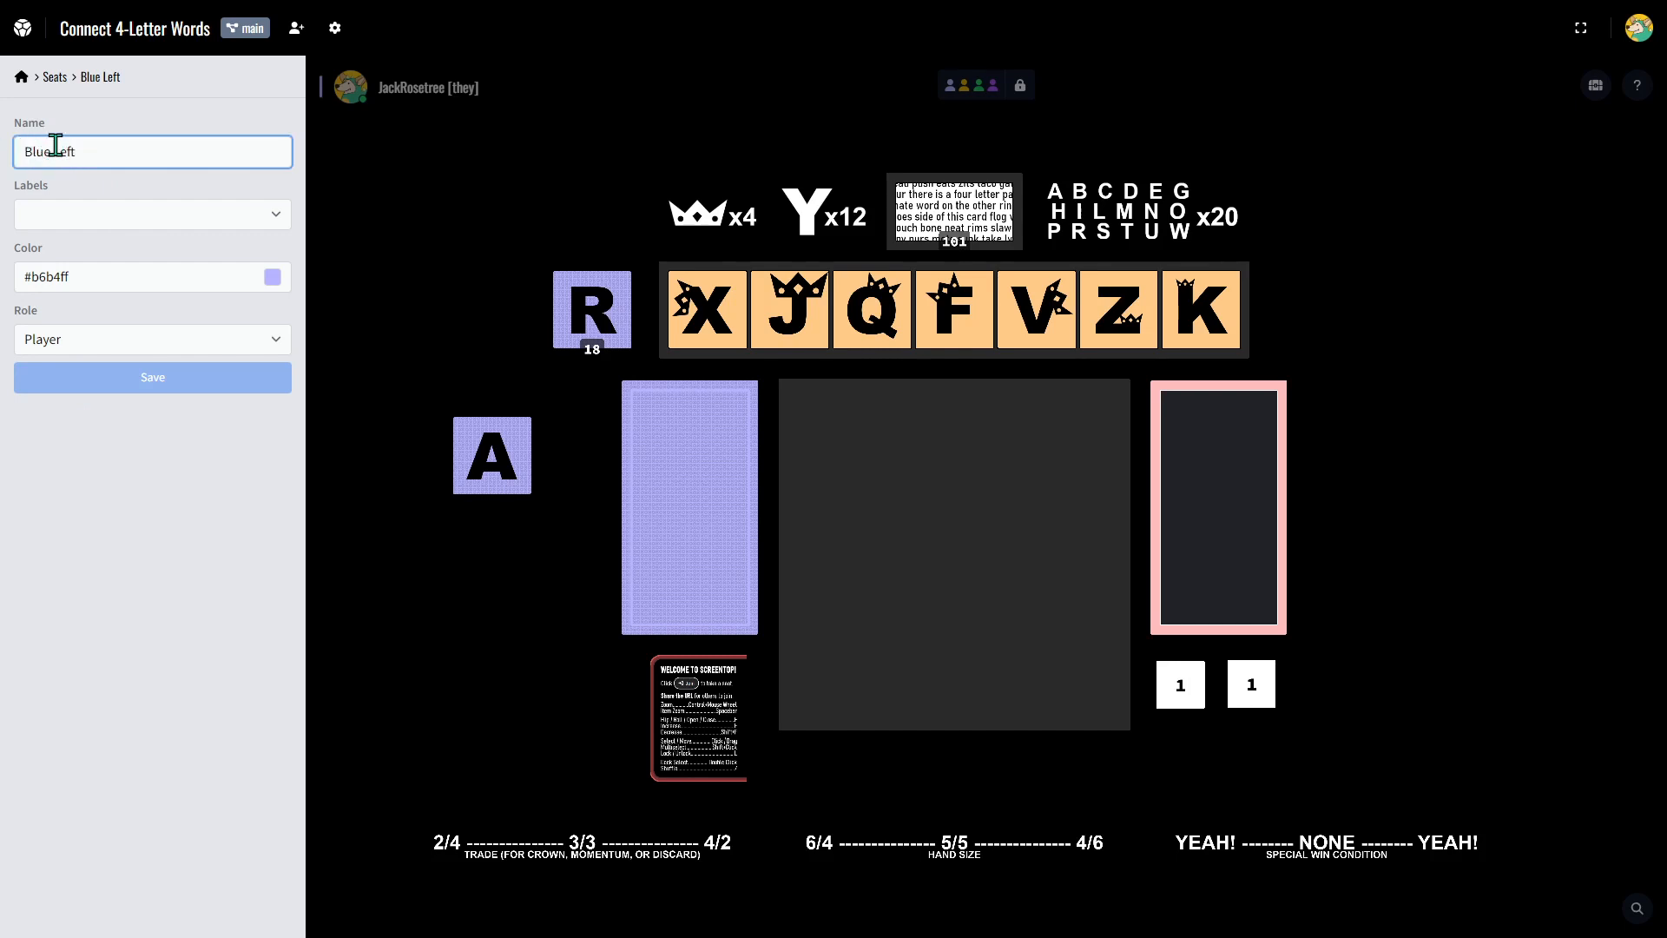
left_click_drag(55, 151, 86, 152)
Return to the list of seats and examine the actions available for the Blue Left seat.
left_click(56, 77)
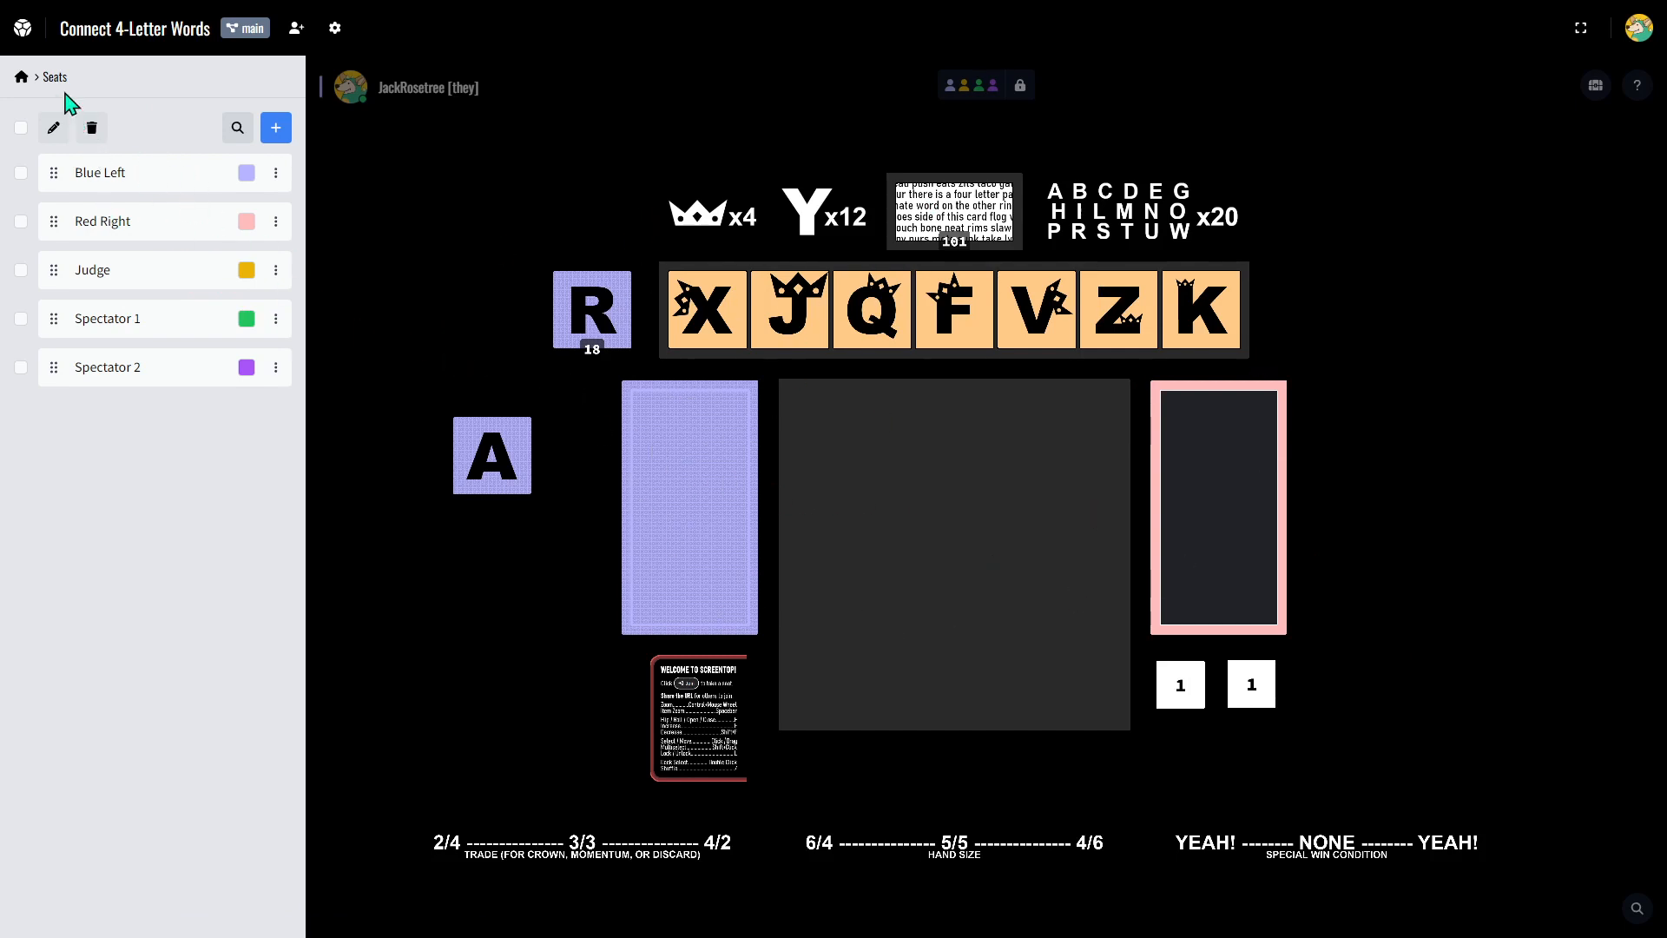
left_click(144, 166)
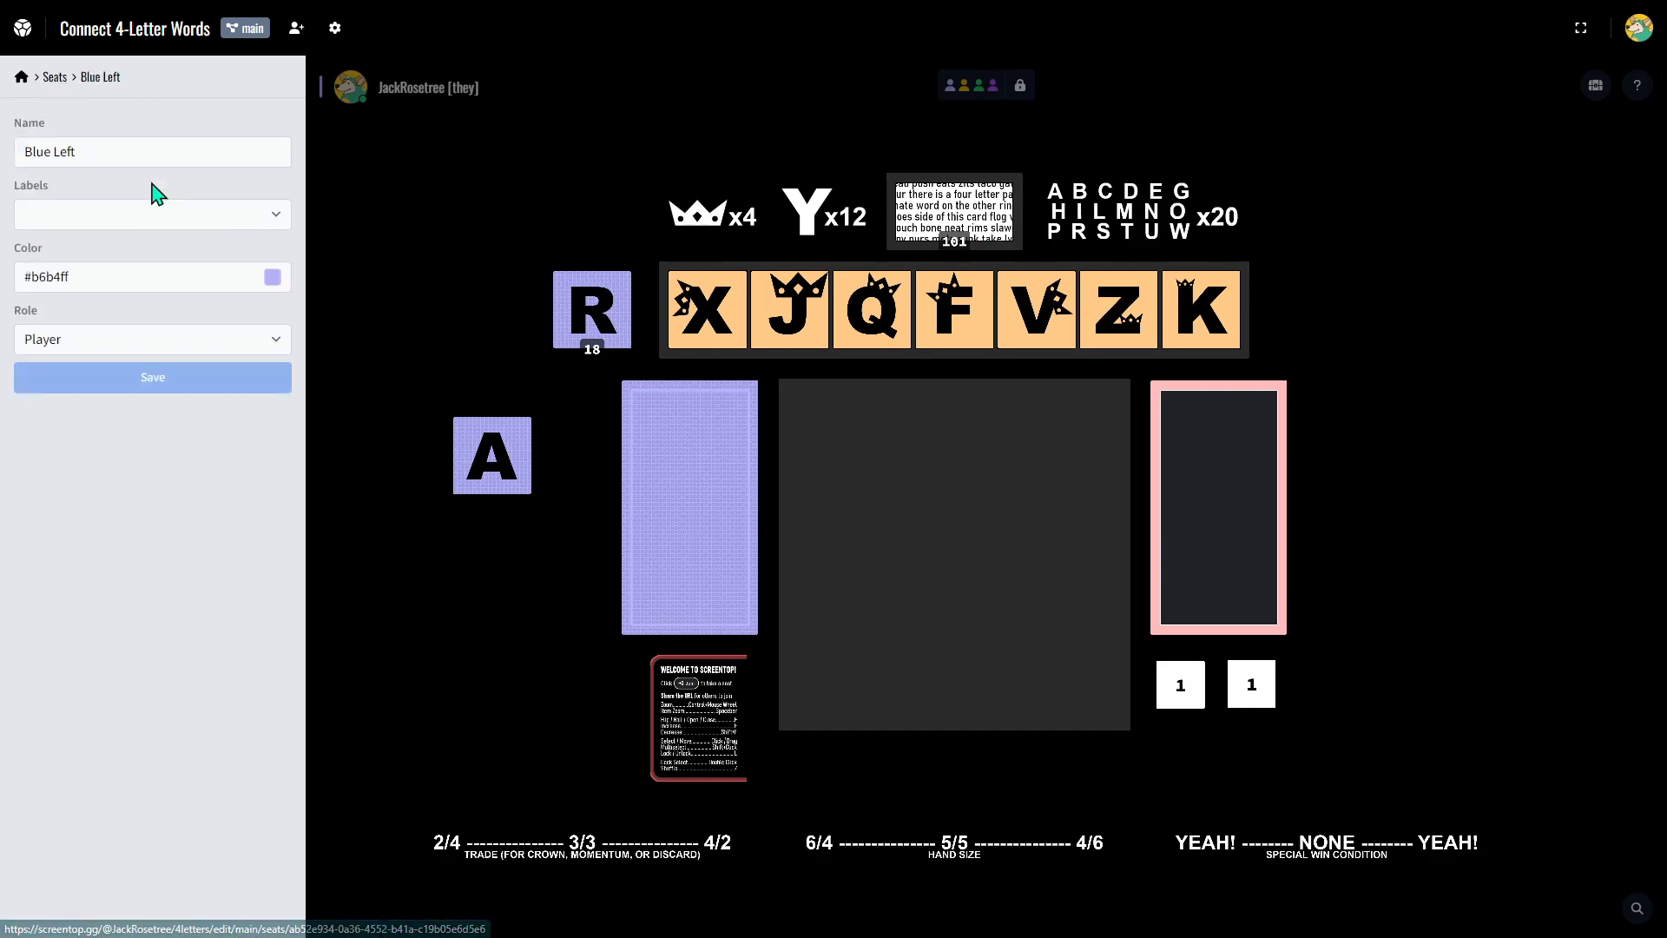
left_click(55, 78)
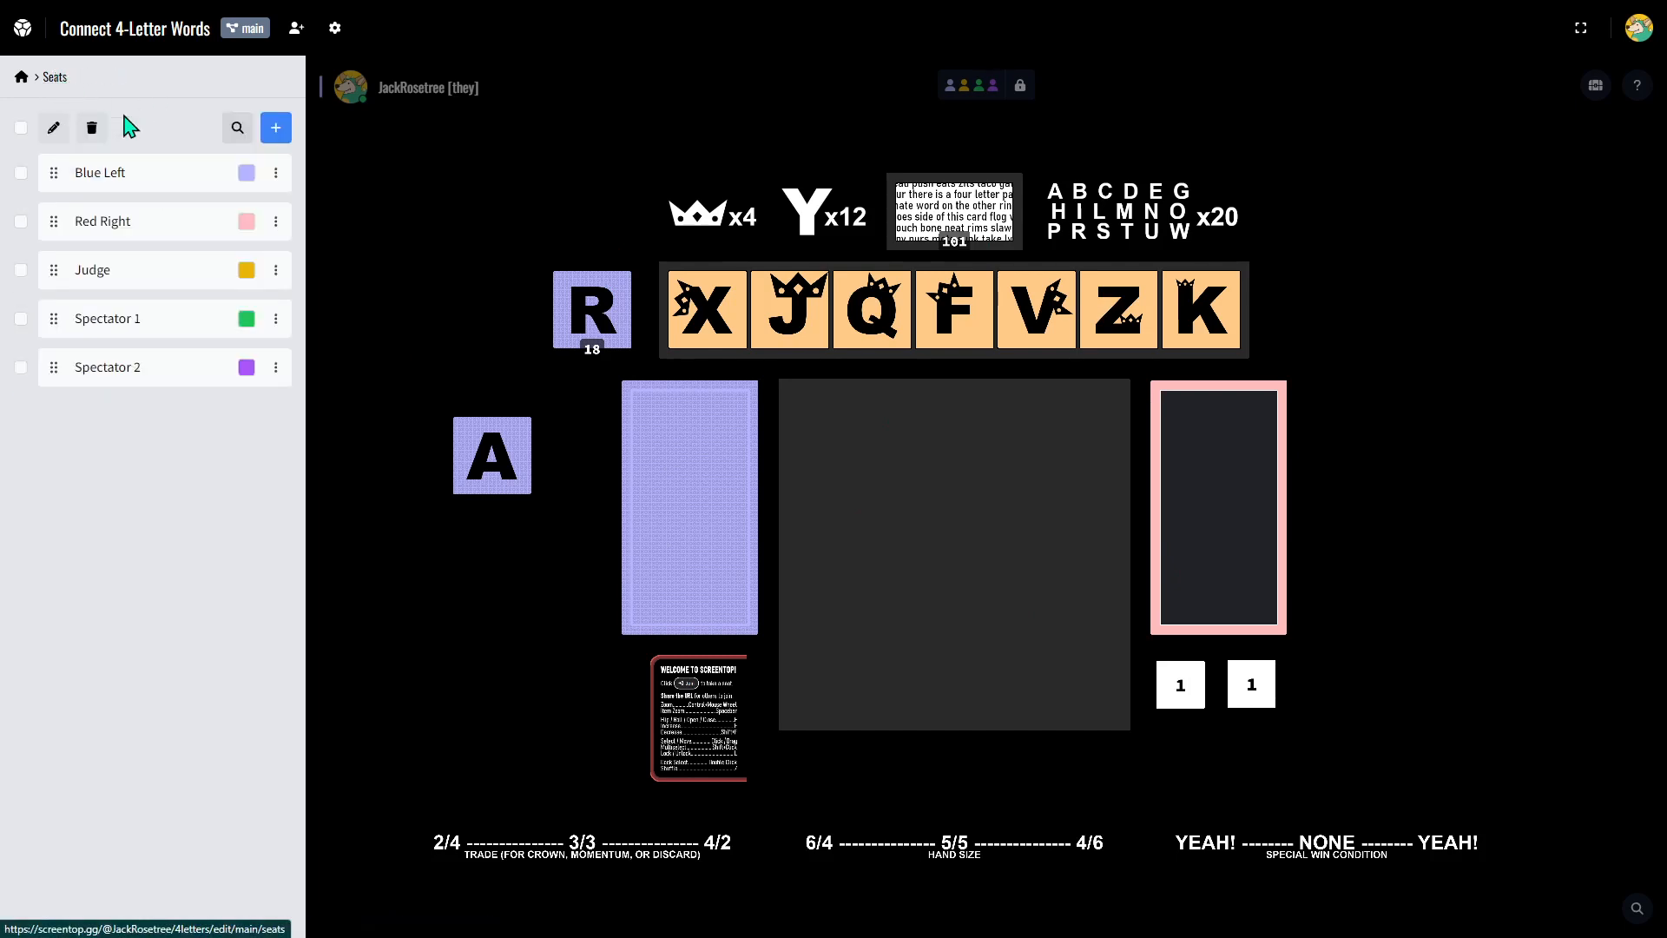
left_click(275, 174)
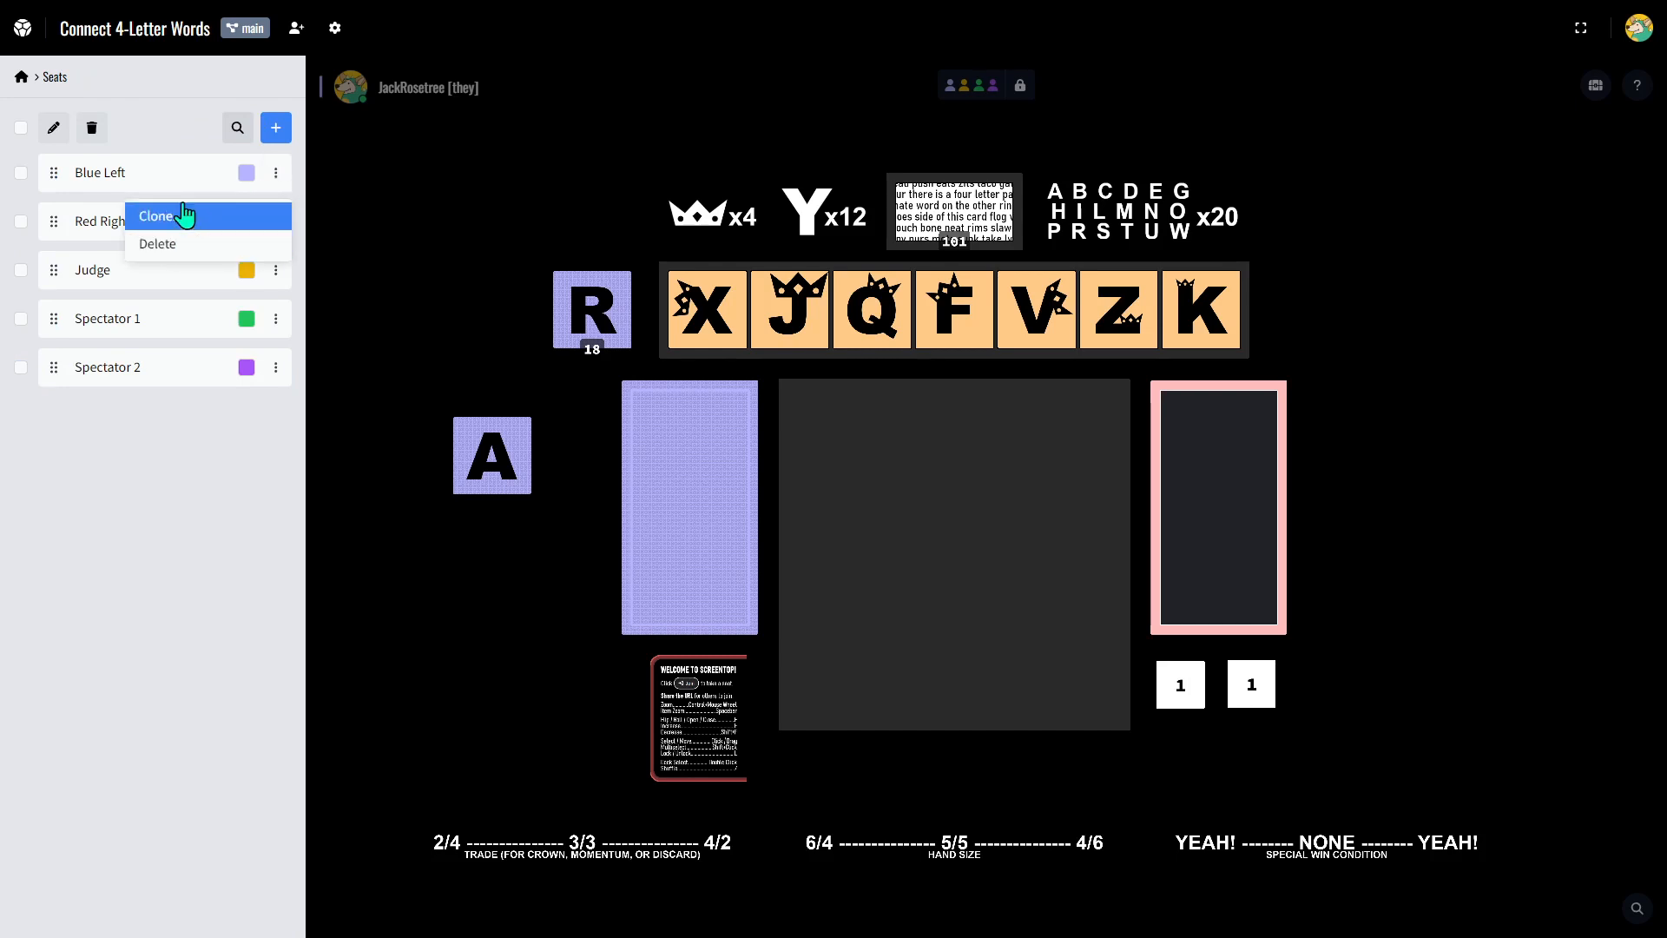
left_click(82, 492)
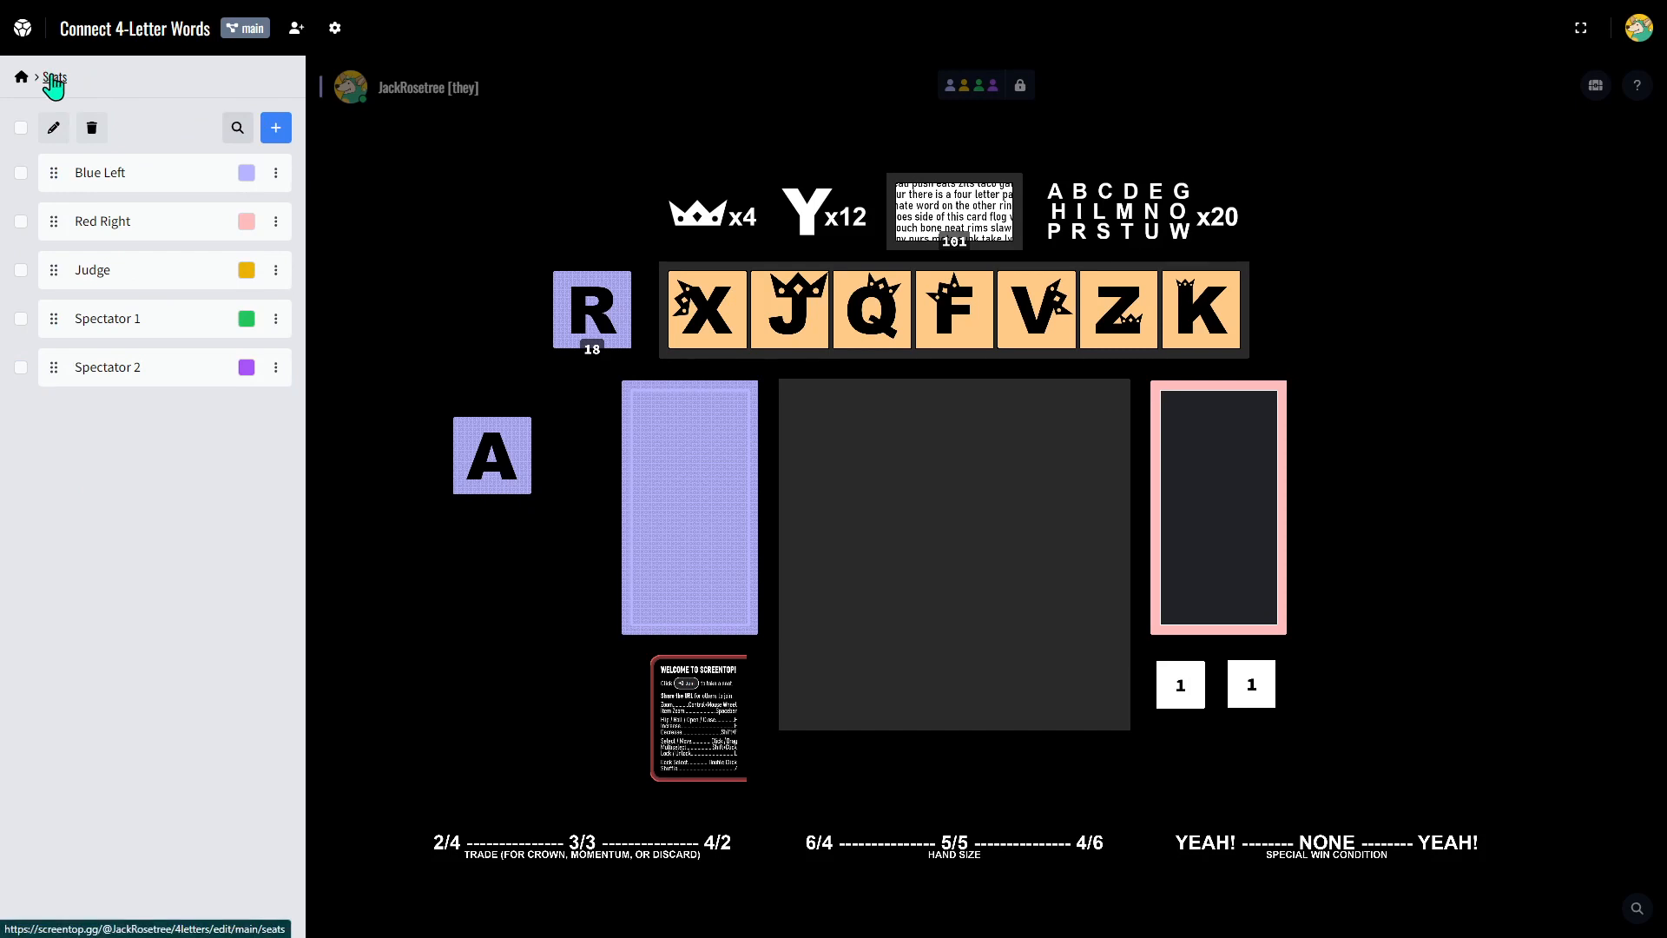
Open the game's list of surfaces and add a second surface.
left_click(21, 78)
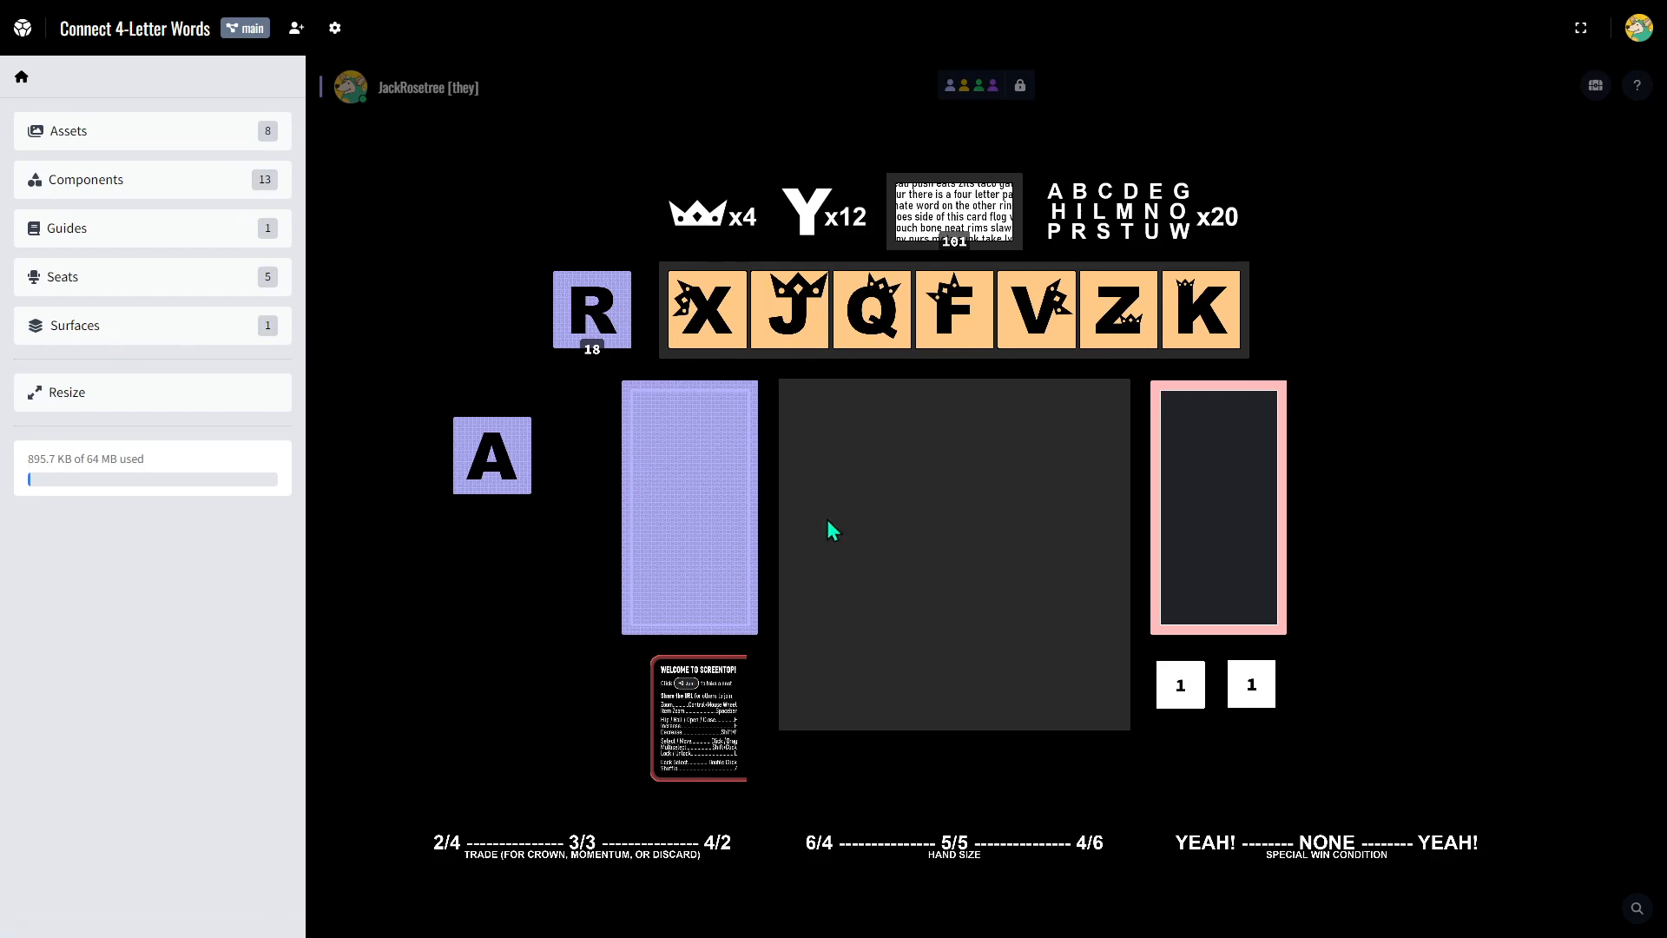
left_click(148, 337)
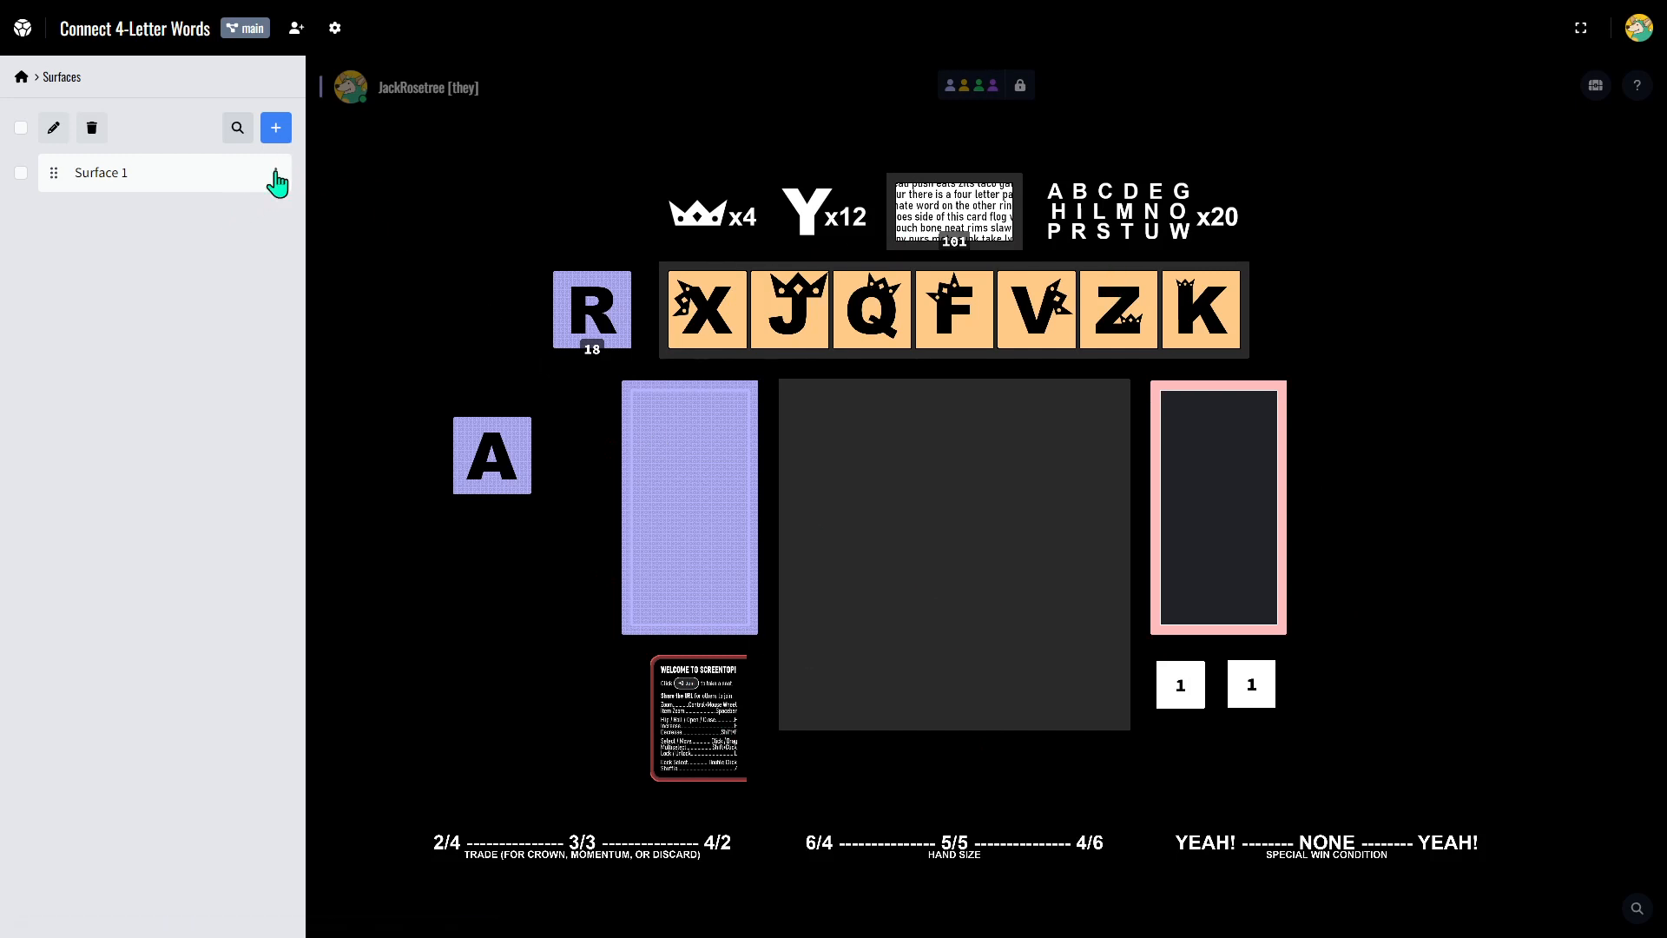
left_click(276, 129)
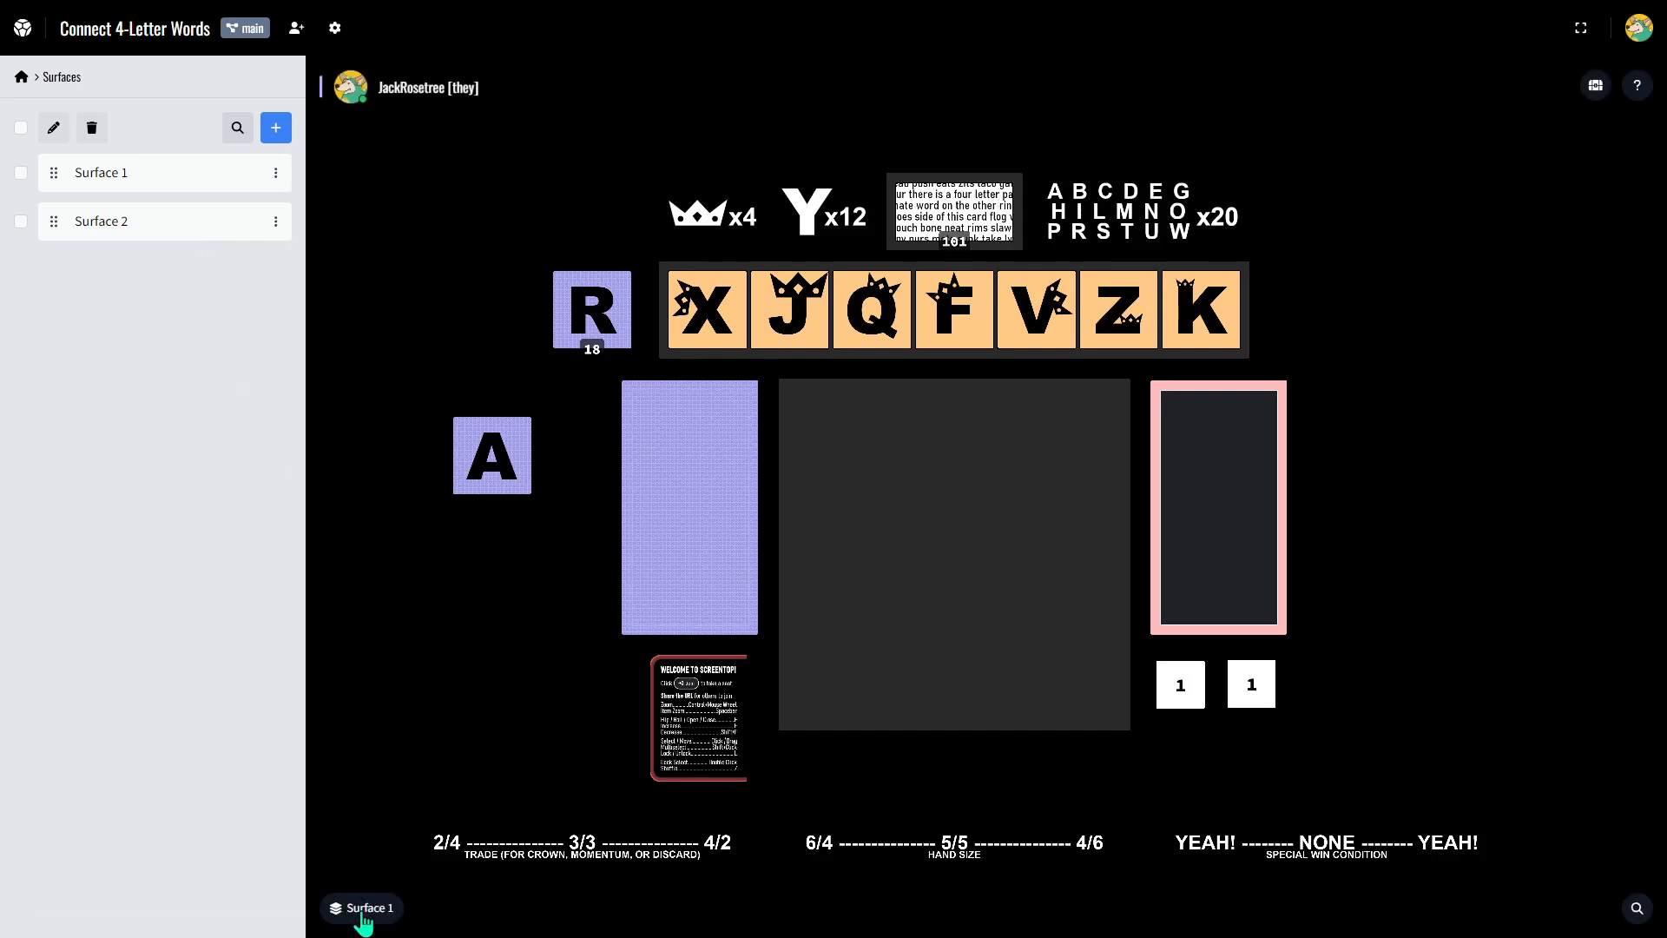
Switch the table view back and forth between Surface 1 and Surface 2 to compare them.
left_click(363, 910)
left_click(390, 865)
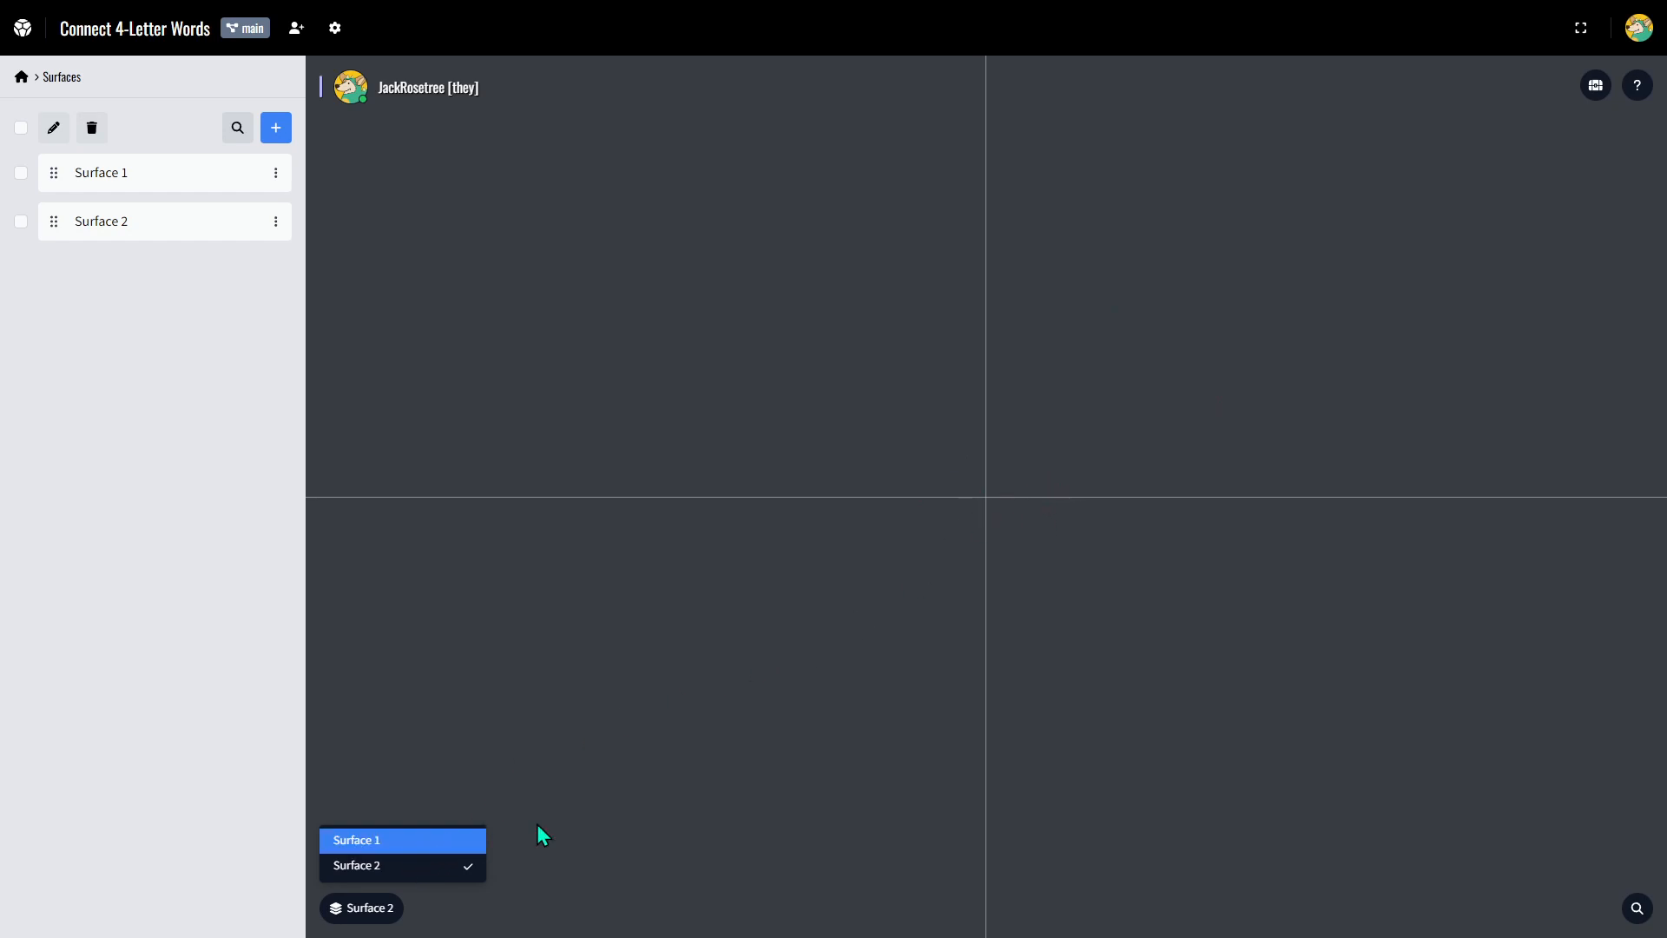
left_click(606, 773)
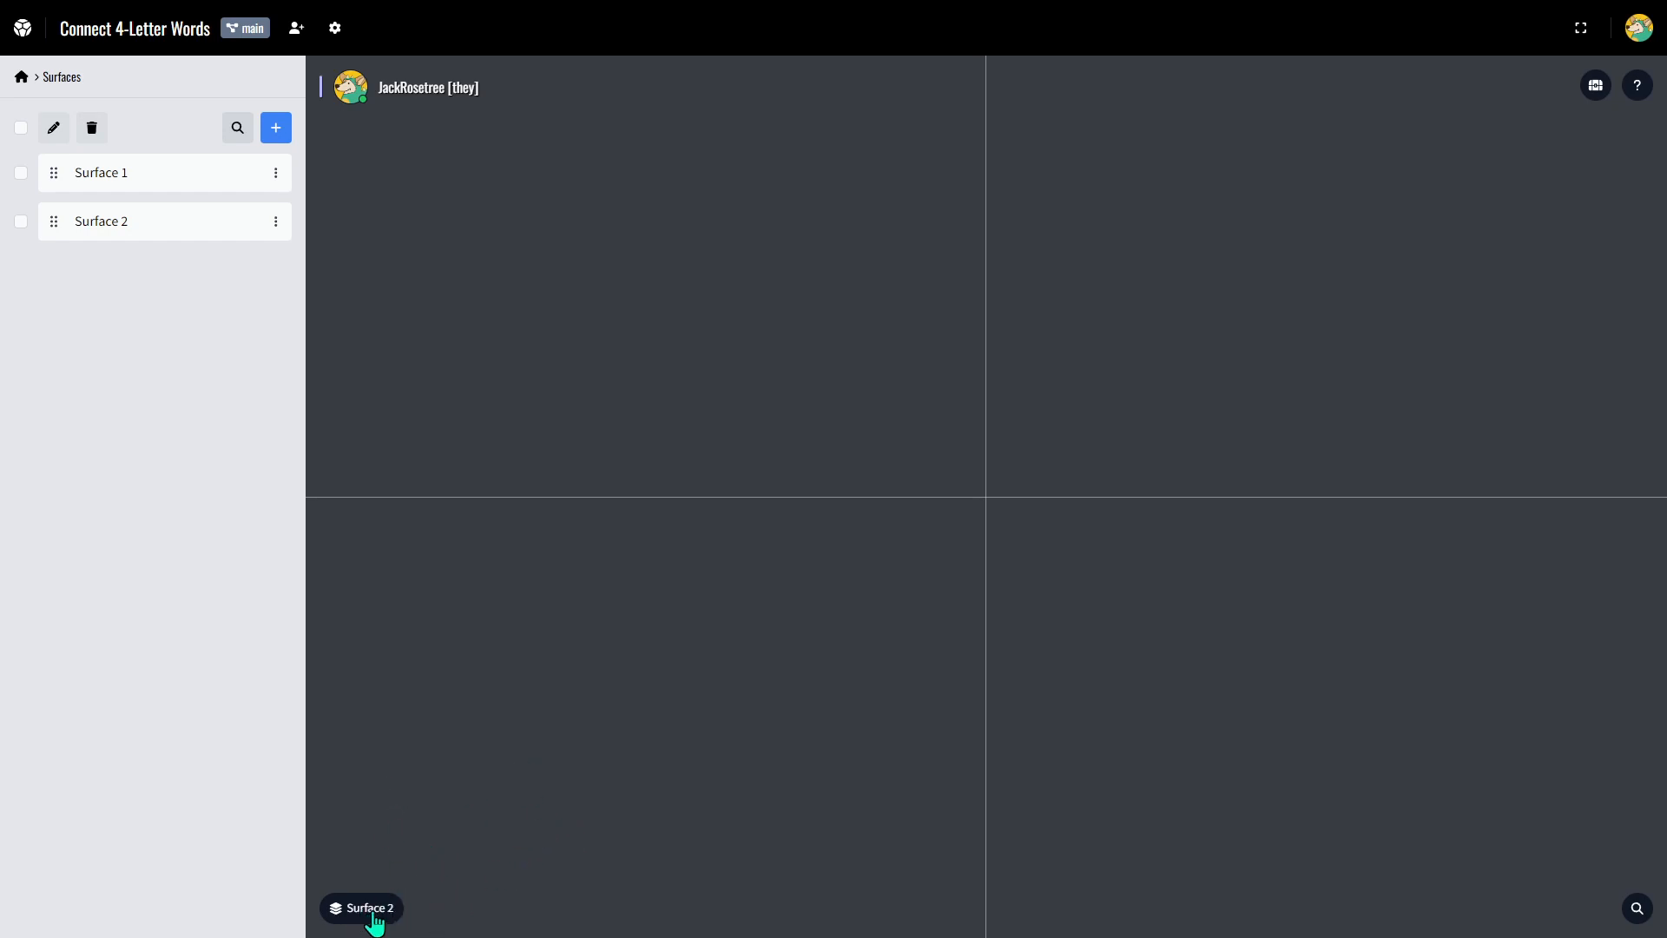
key("1")
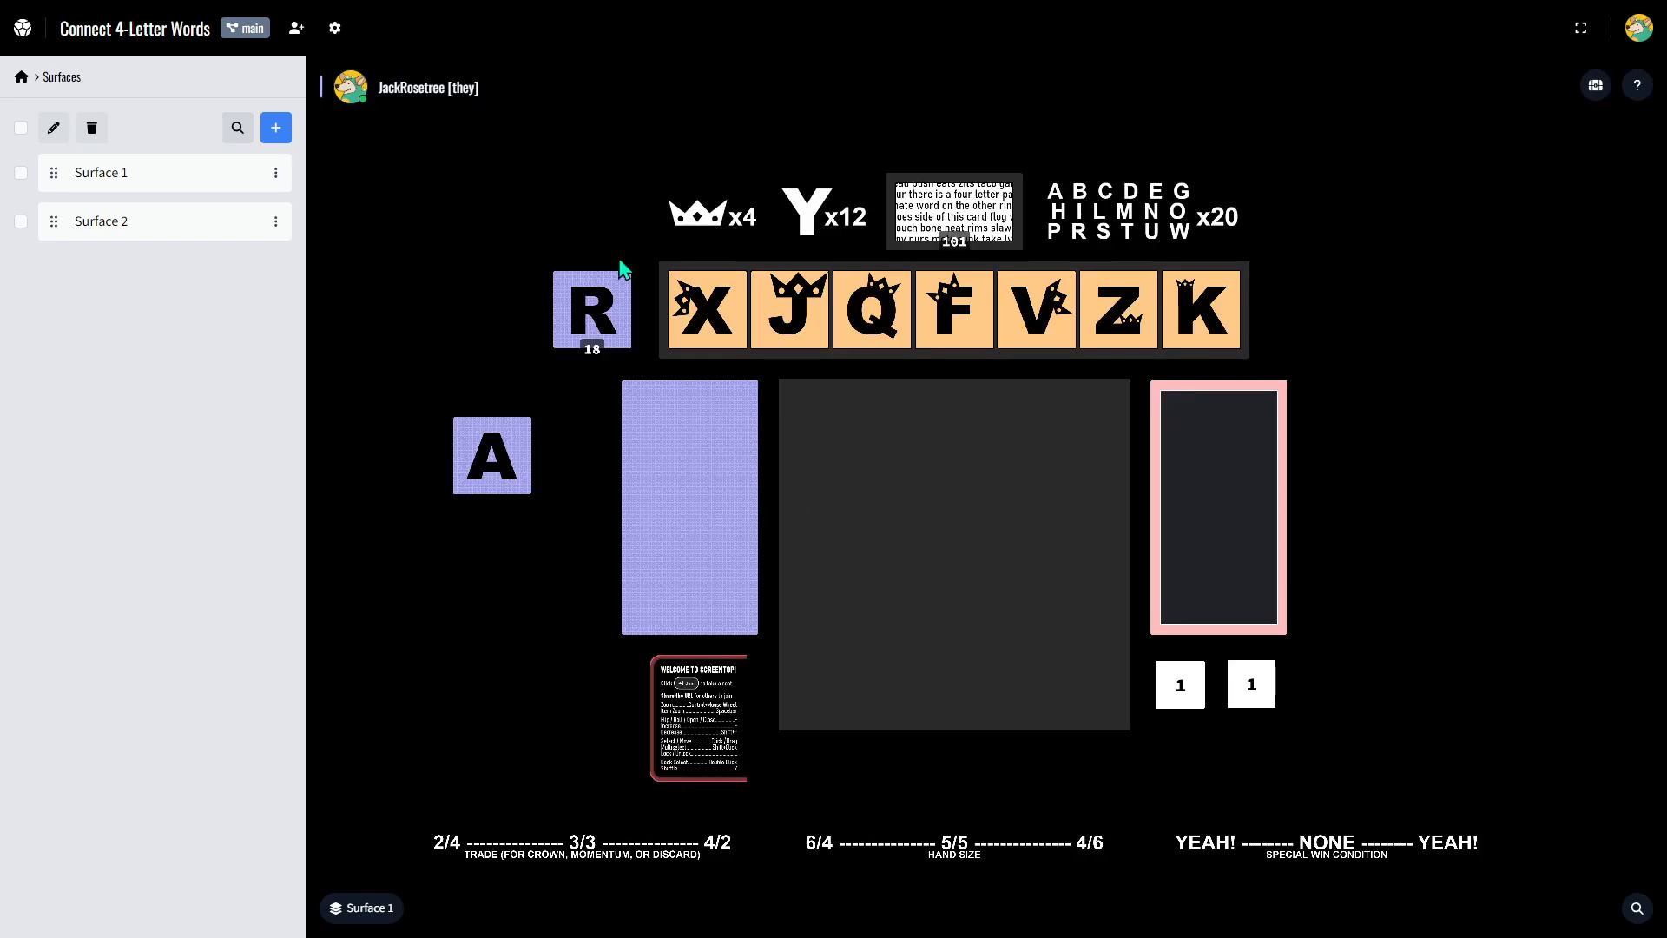
key("2")
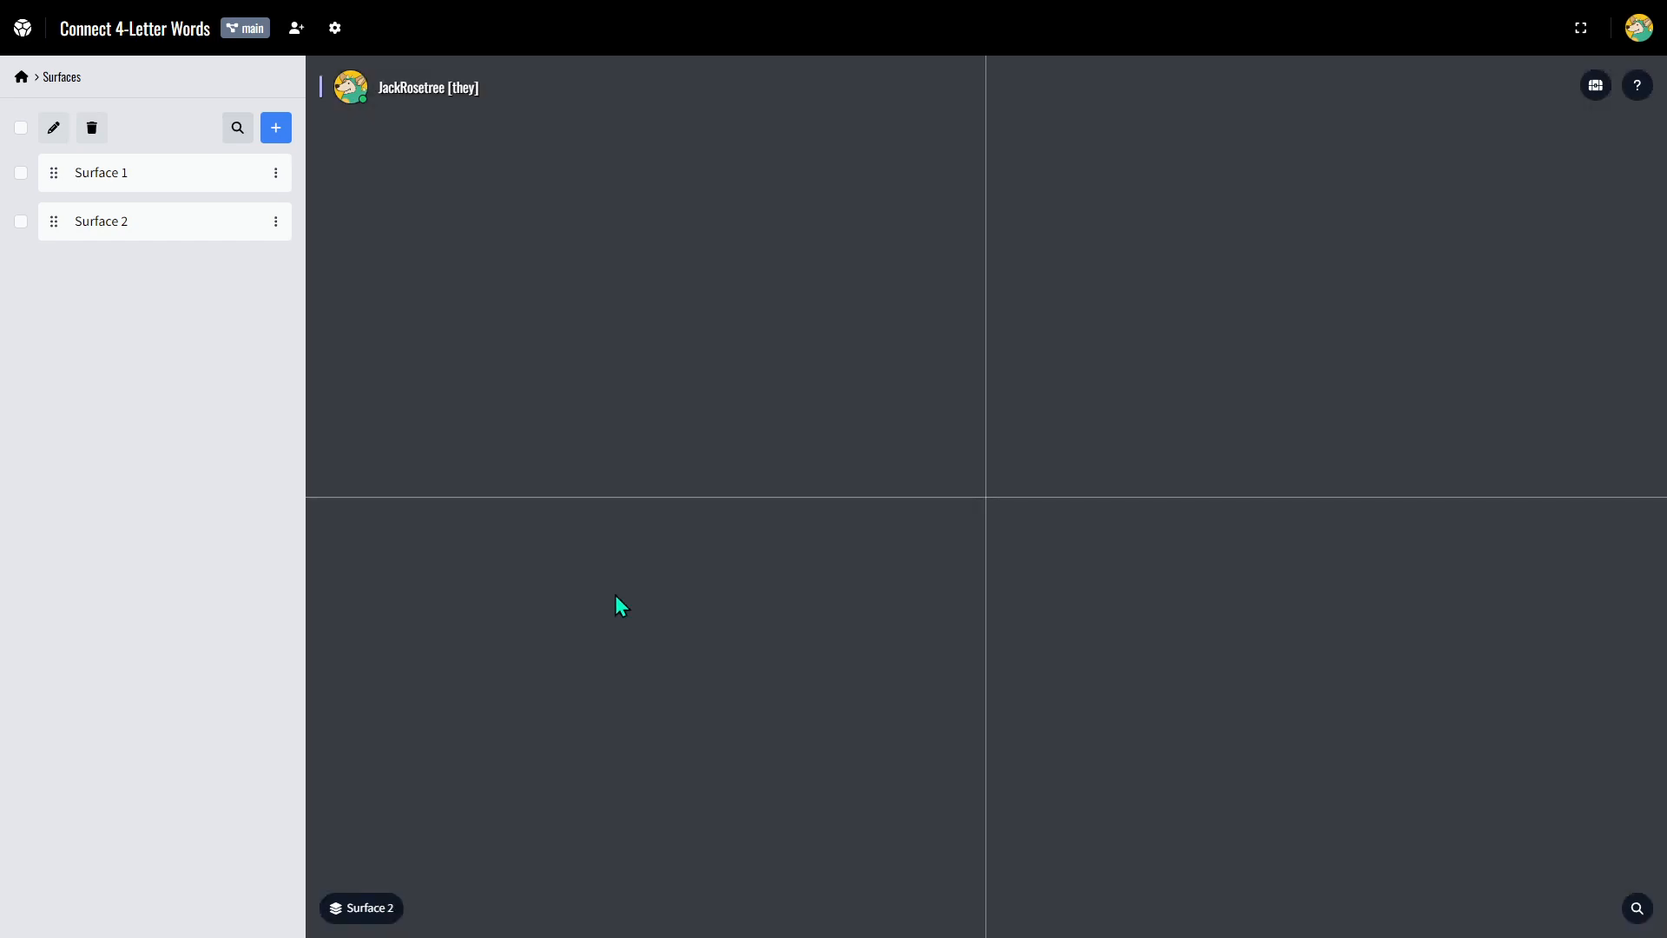
key("1")
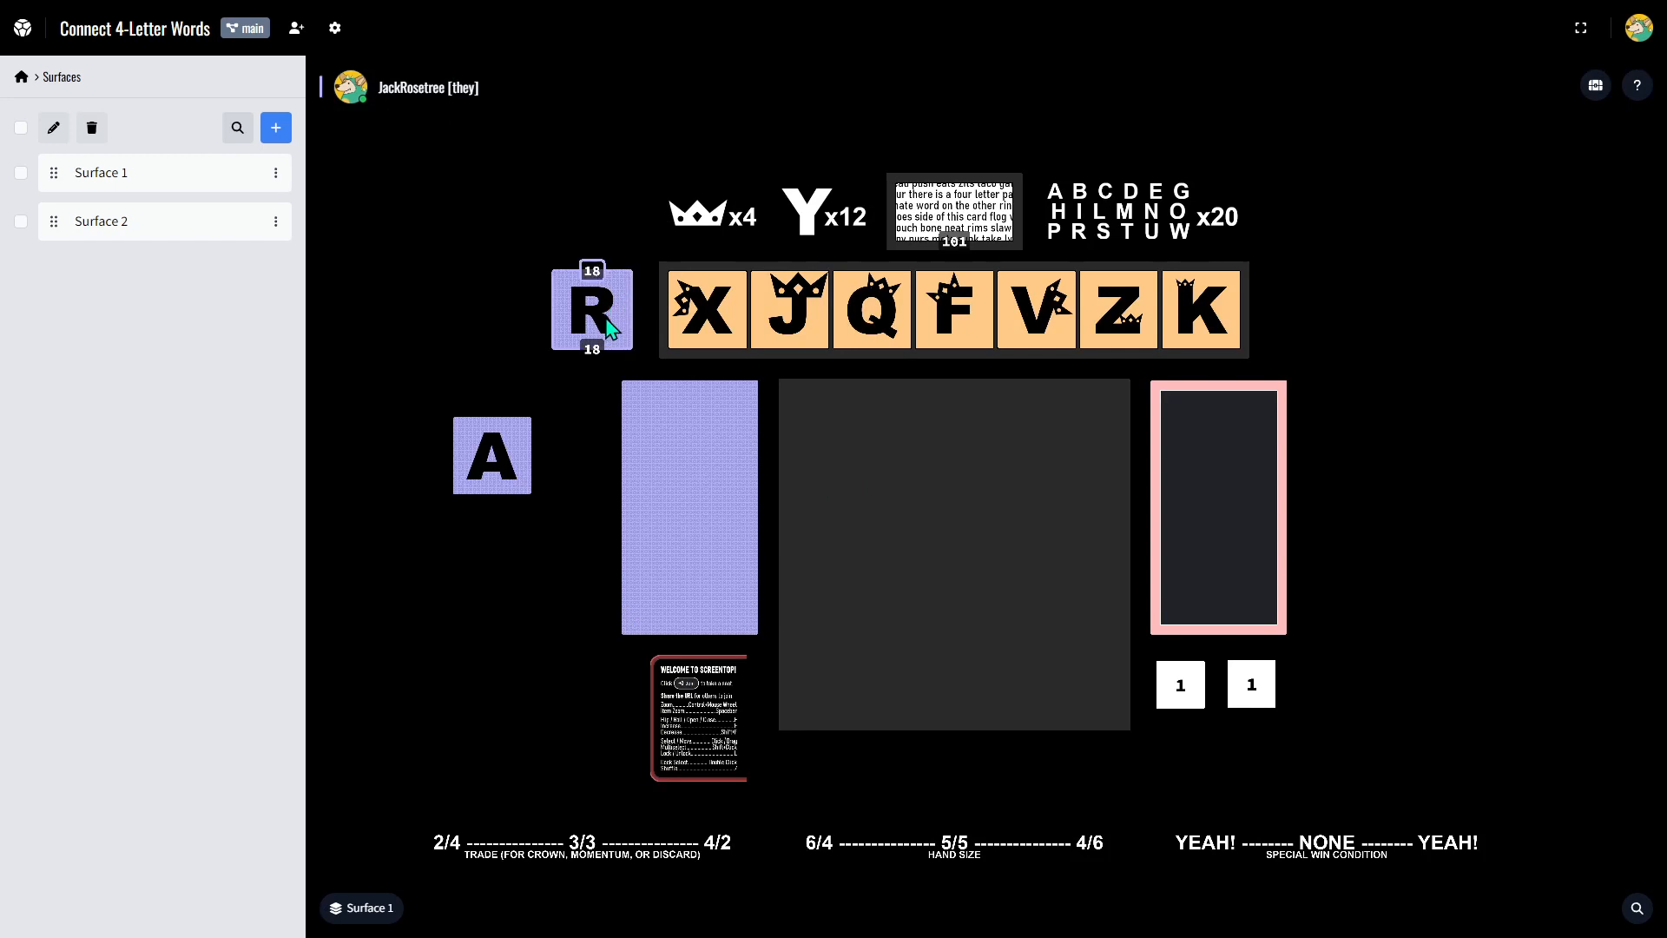
mouse_move(611, 328)
left_mouse_down()
mouse_move(564, 323)
mouse_move(589, 306)
mouse_move(508, 306)
mouse_move(987, 401)
mouse_move(955, 384)
mouse_move(929, 428)
mouse_move(952, 414)
mouse_move(688, 315)
mouse_move(593, 310)
left_mouse_up()
key("2")
scroll(946, 382, "down", 5)
key("1")
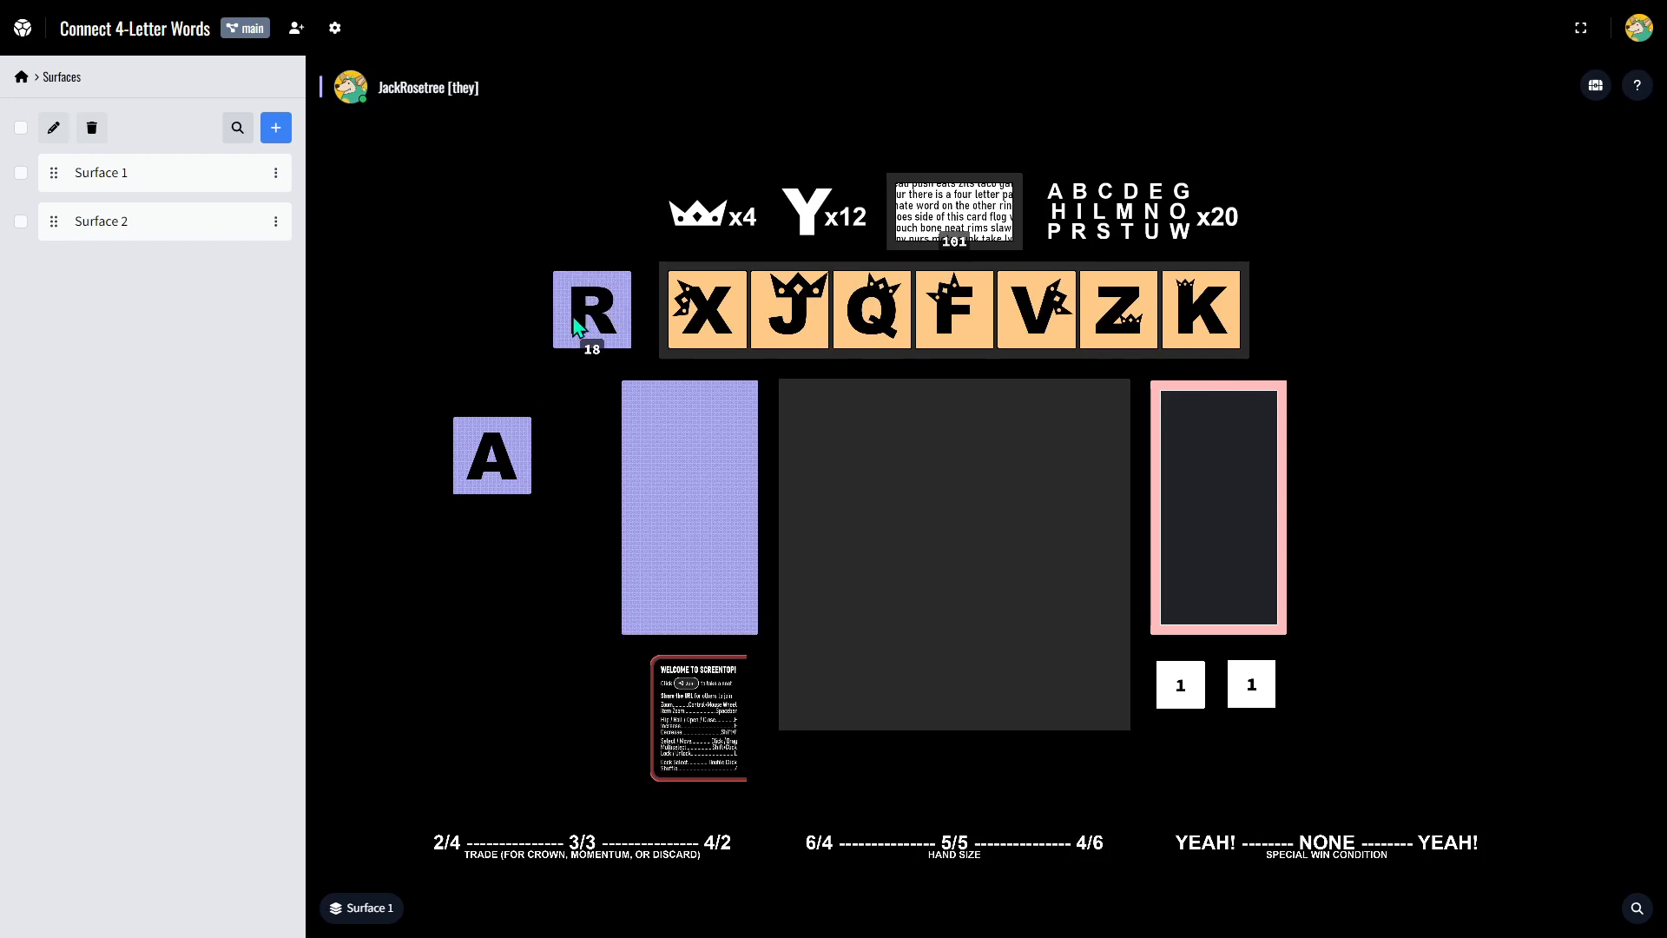
Examine which surfaces the stack of R letter tiles can be moved to.
right_click(588, 301)
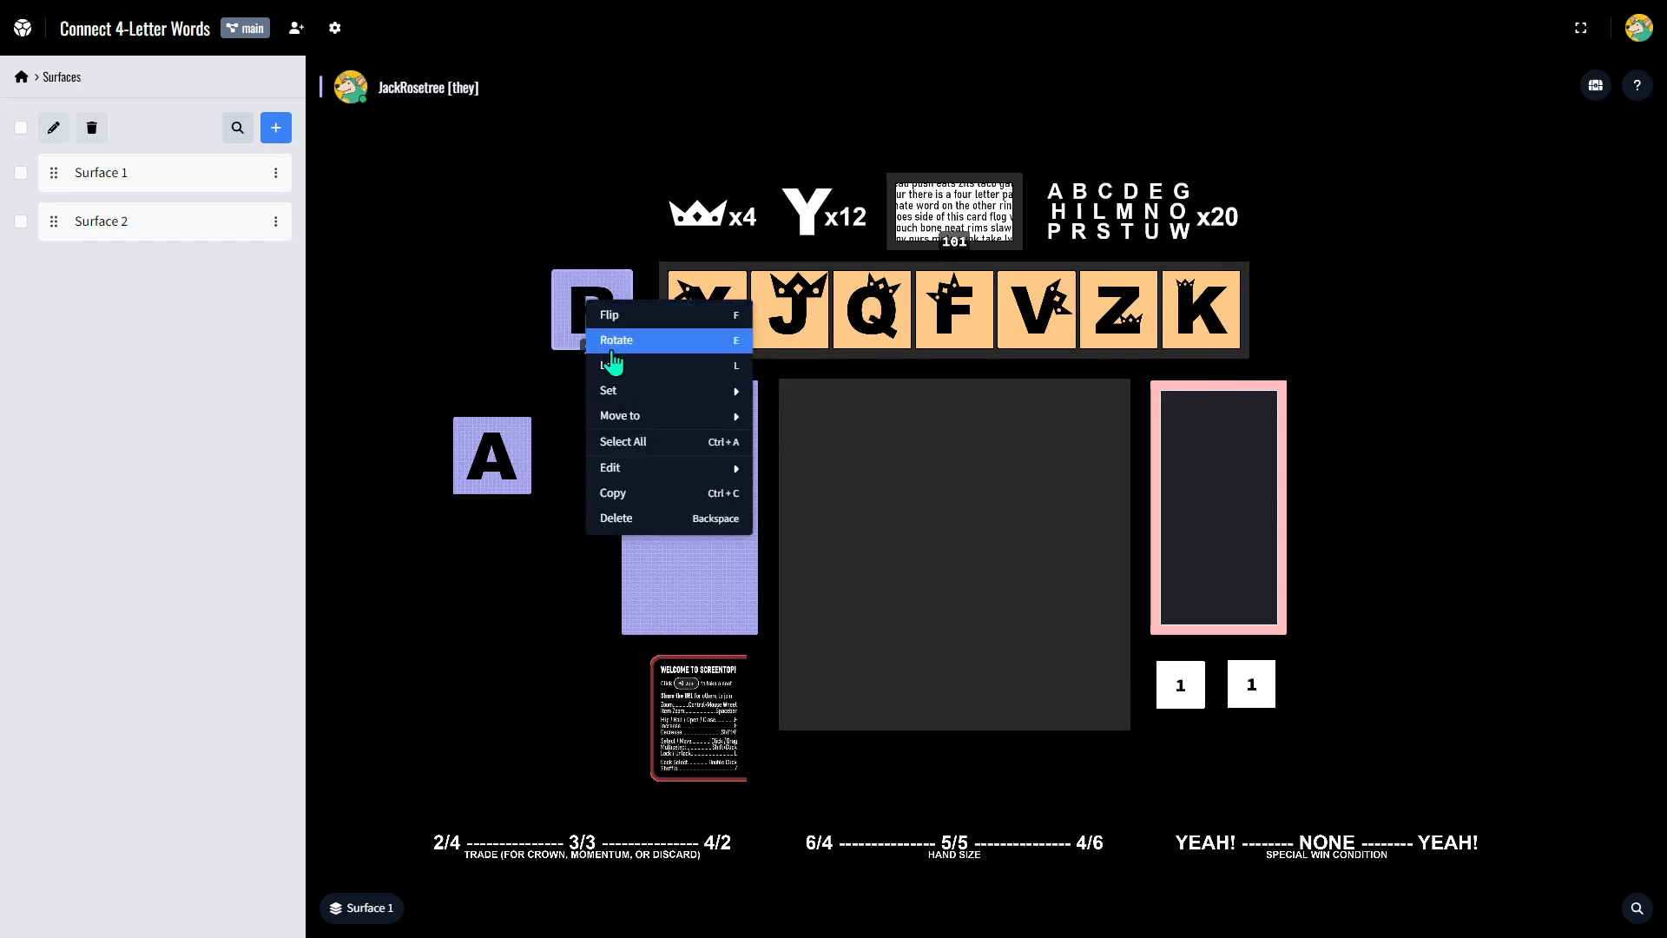
mouse_move(634, 418)
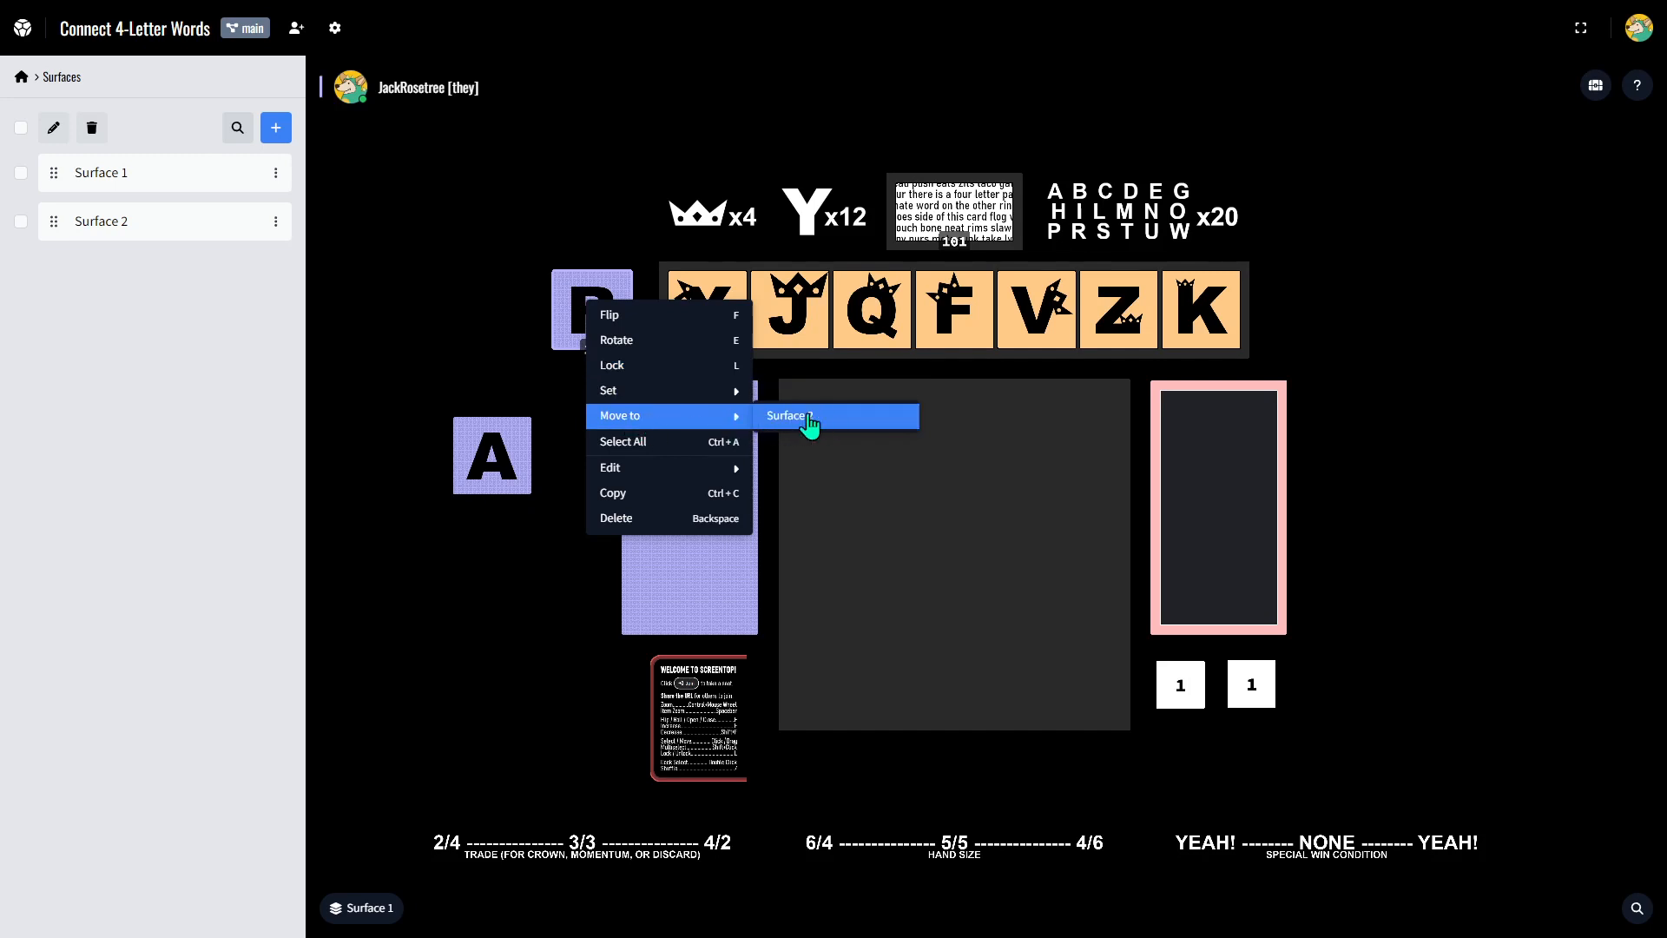
left_click(487, 305)
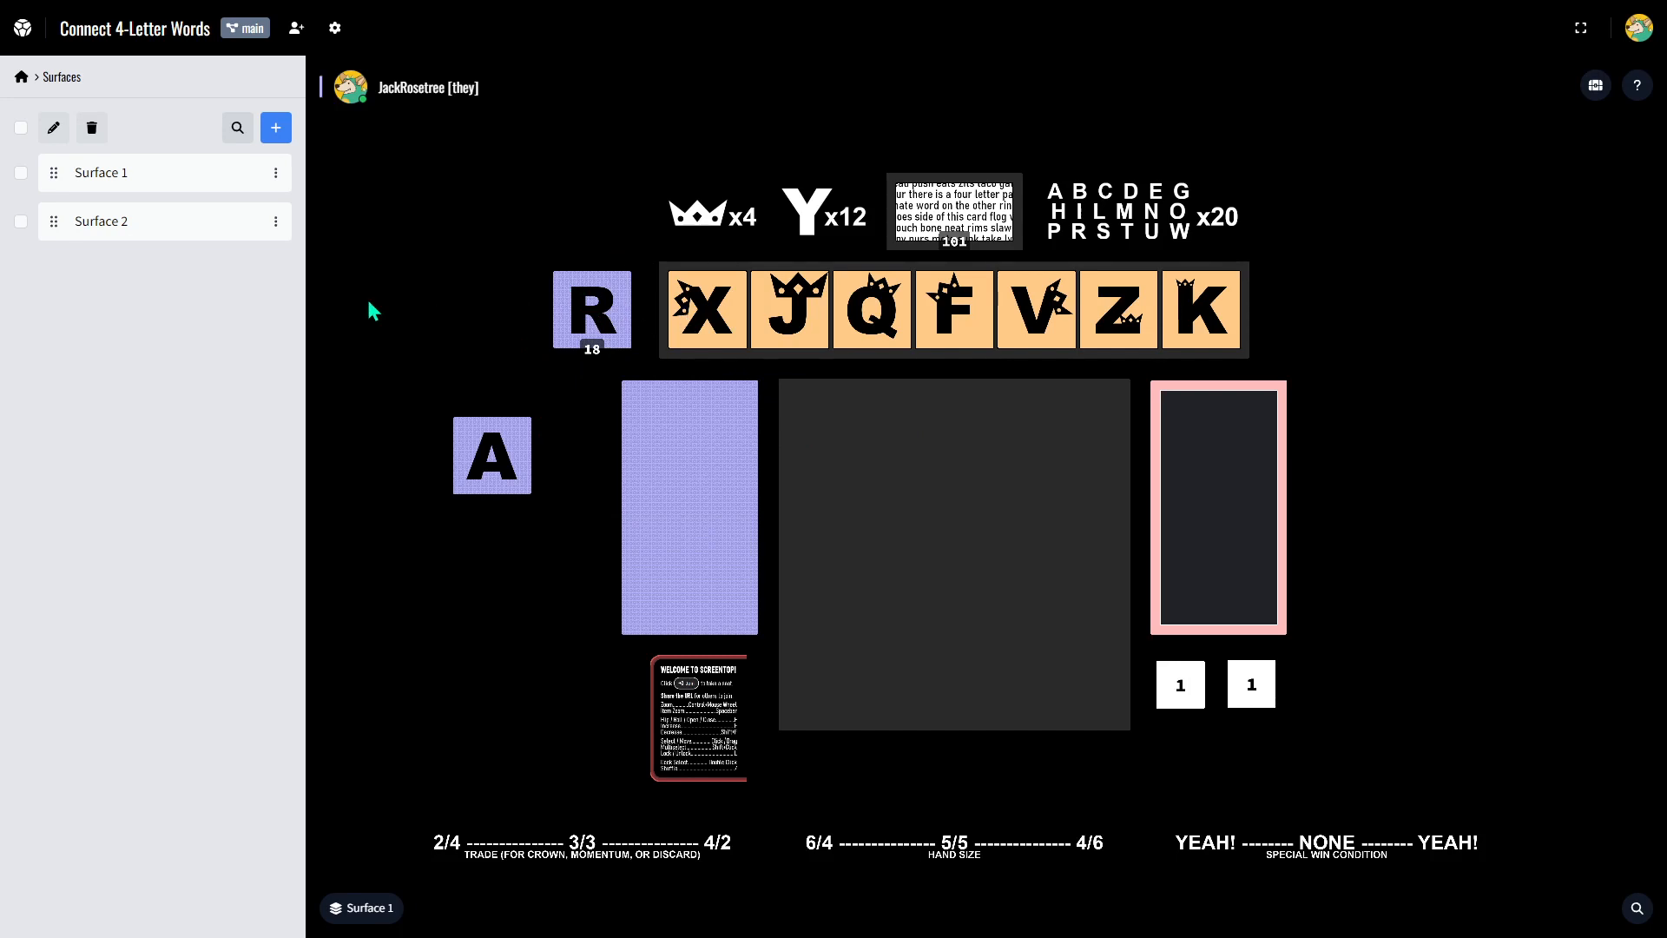
Clone Surface 1 with a count of 1.
left_click(276, 174)
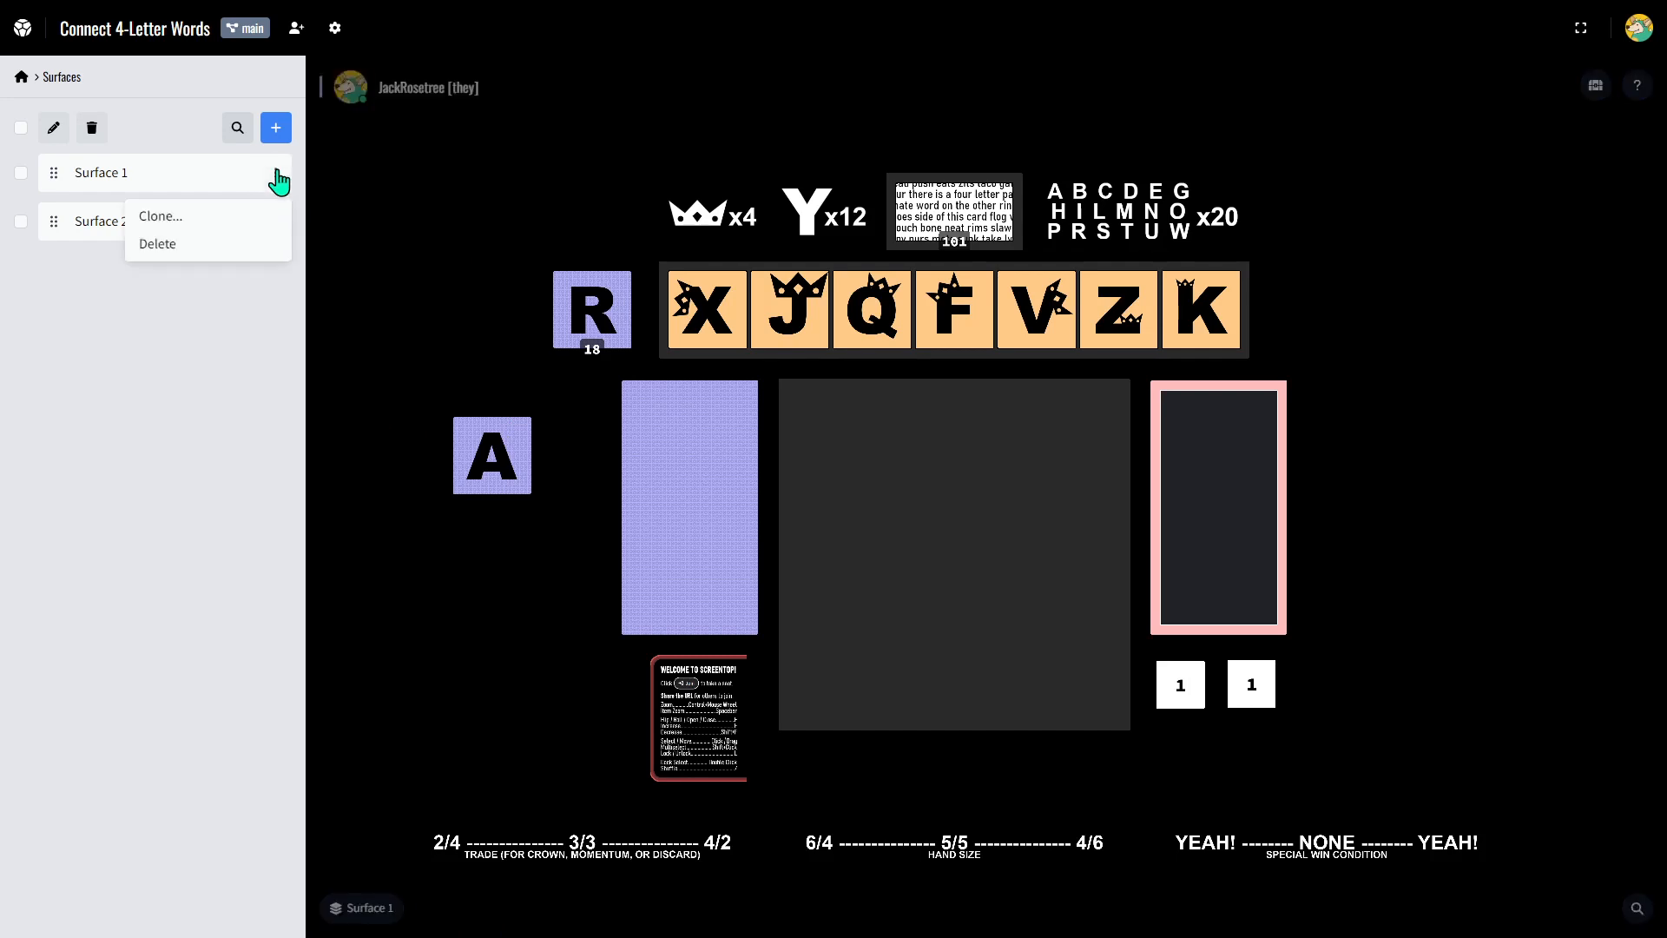
left_click(161, 216)
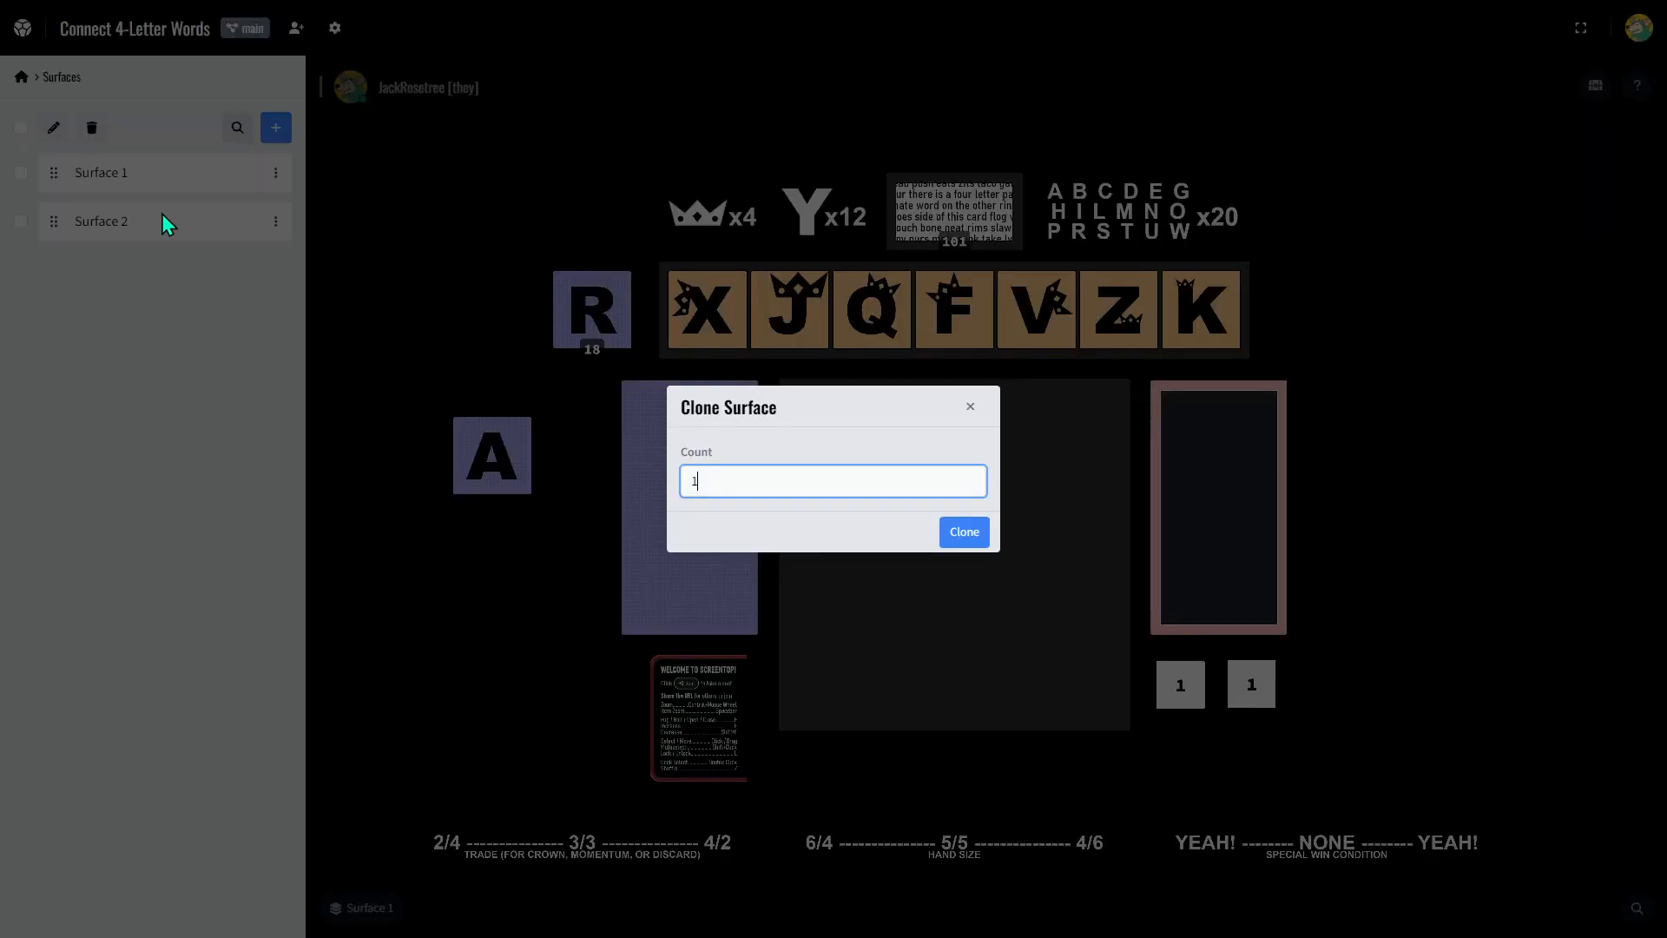
left_click(964, 538)
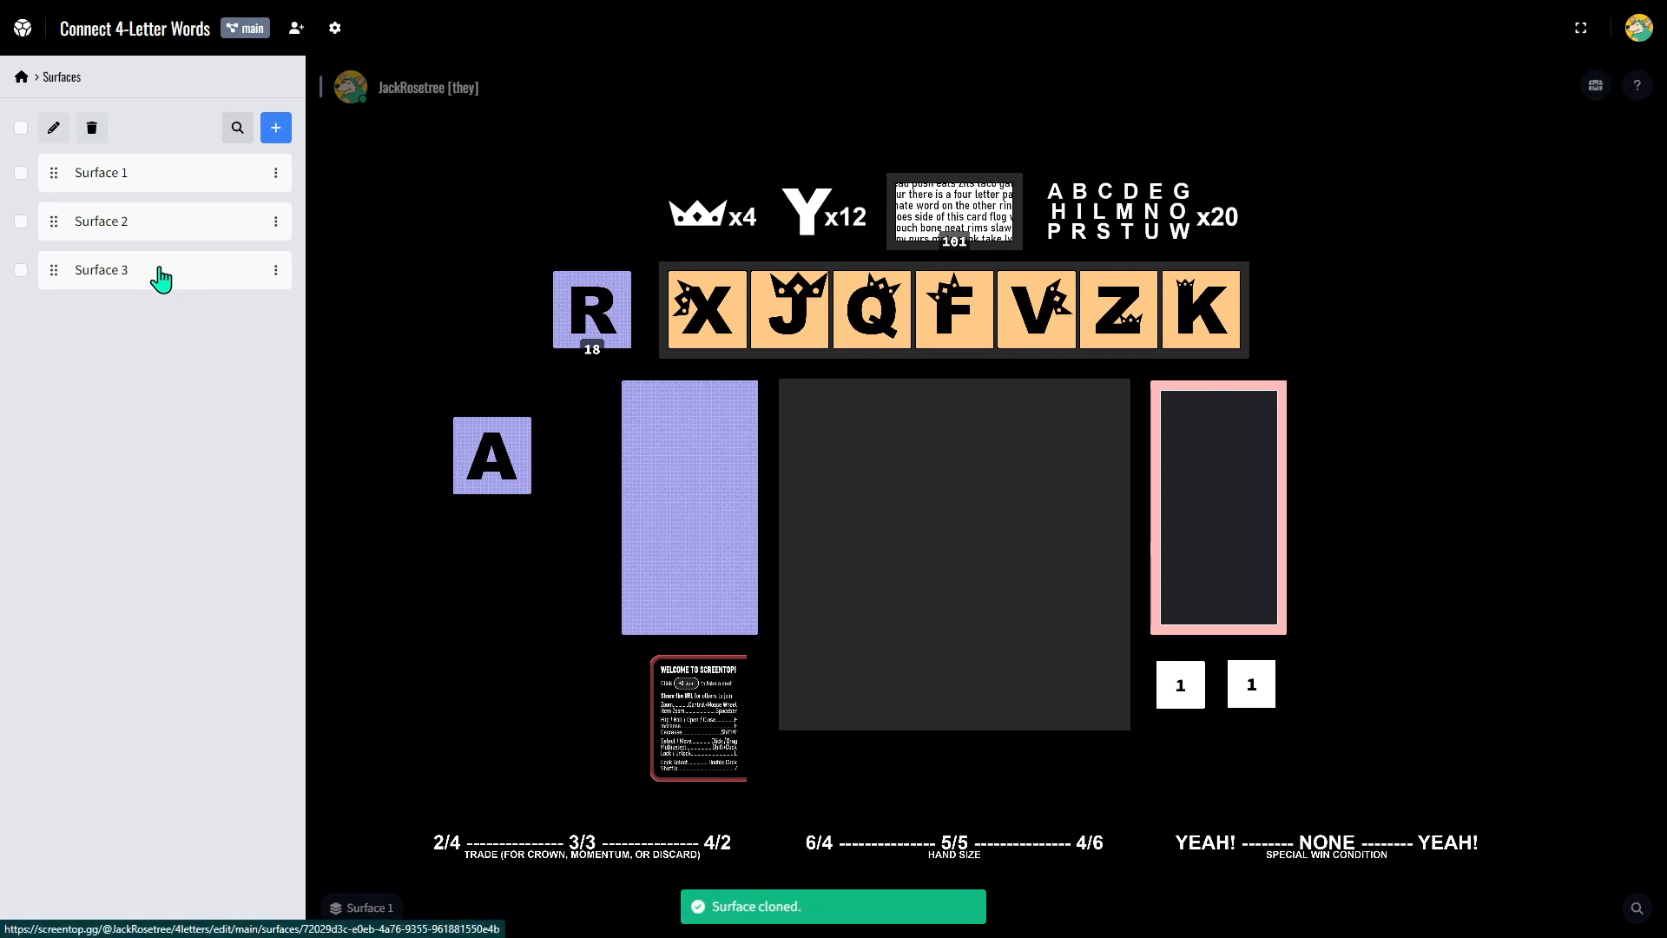
Open the settings of Surface 3 and display that surface on the table.
left_click(161, 278)
left_click(358, 907)
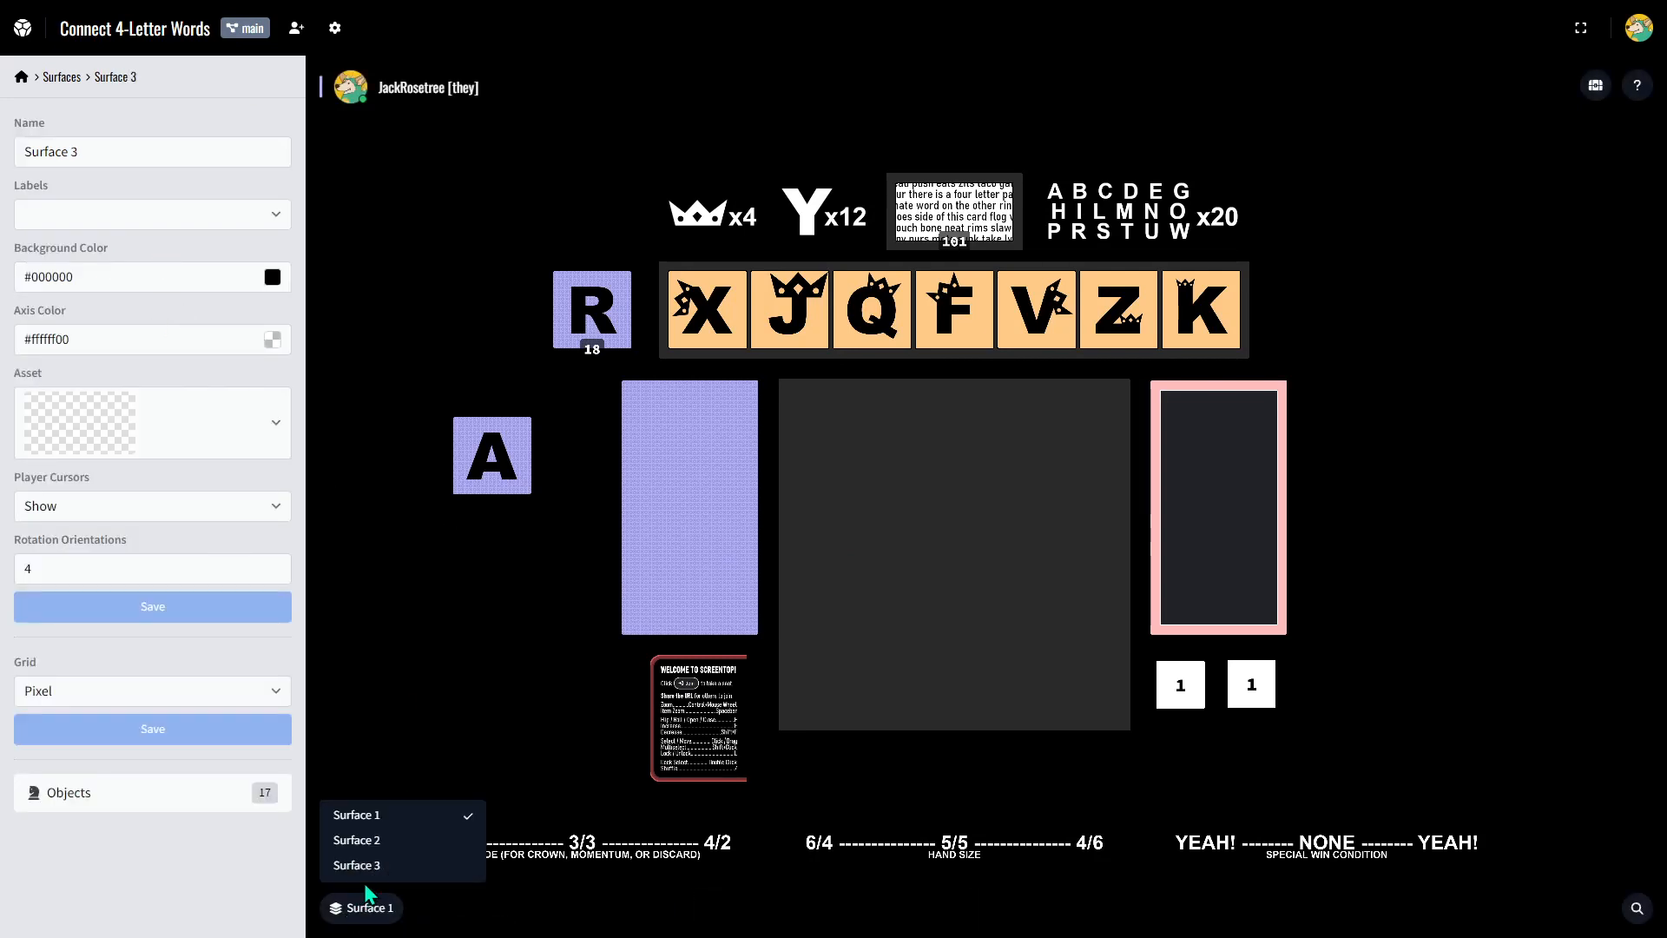
left_click(365, 865)
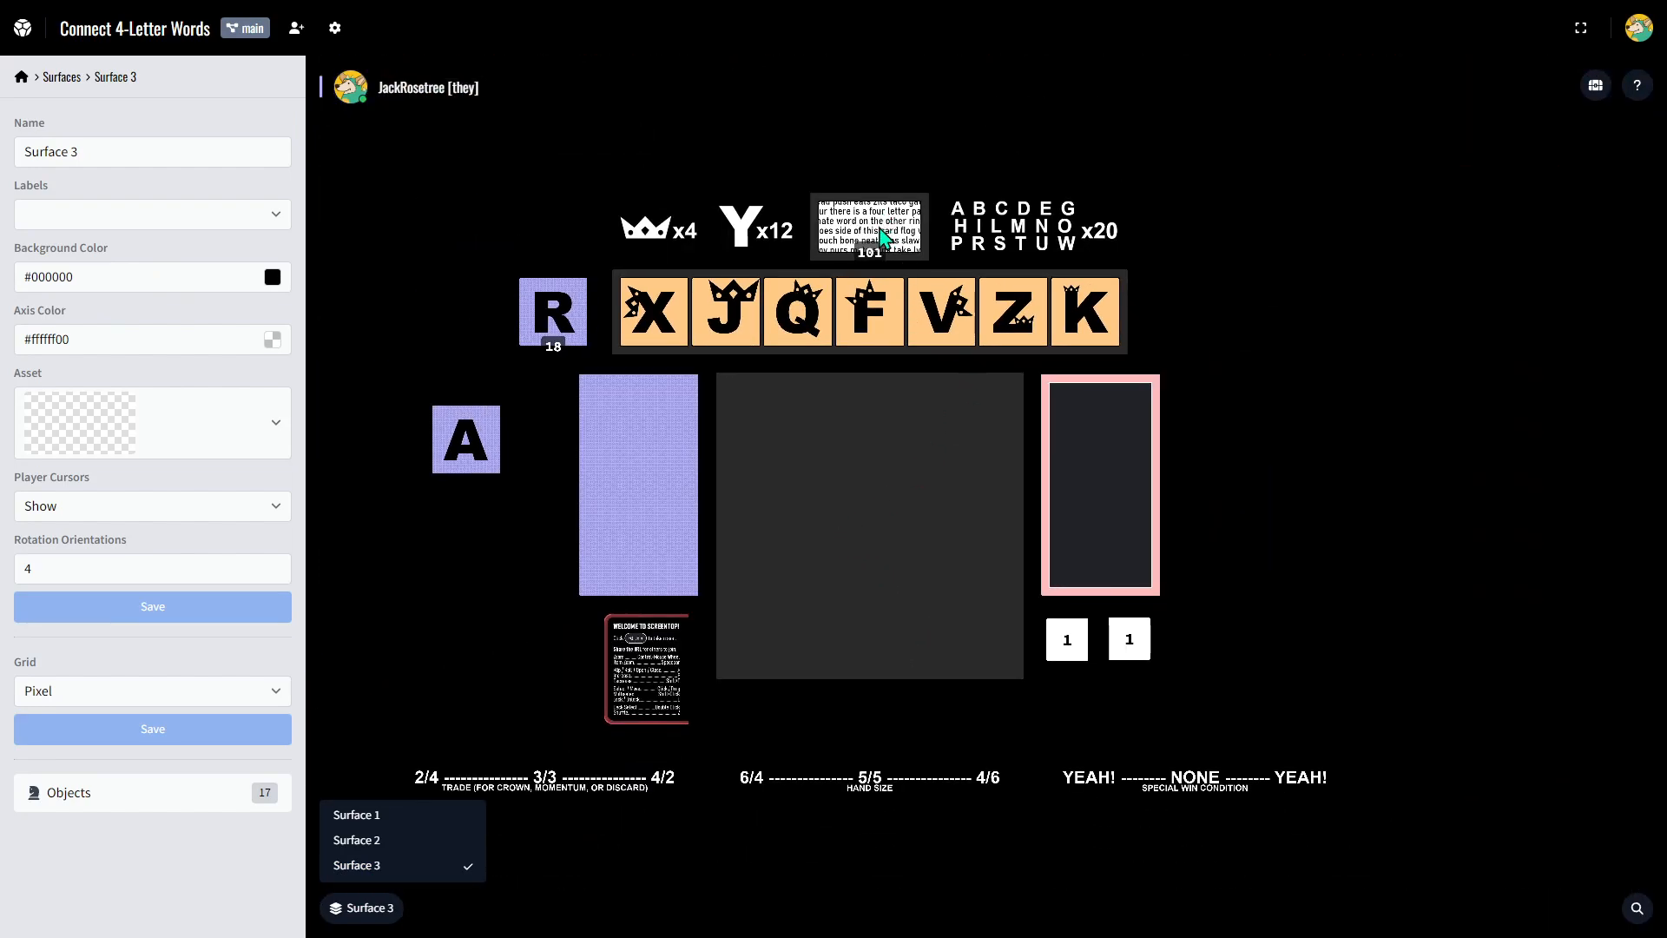
On Surface 3, move the word card stack off to the right of the components and fill the central 4-by-4 grid with letter tiles.
left_click(881, 237)
left_click_drag(859, 233, 1334, 222)
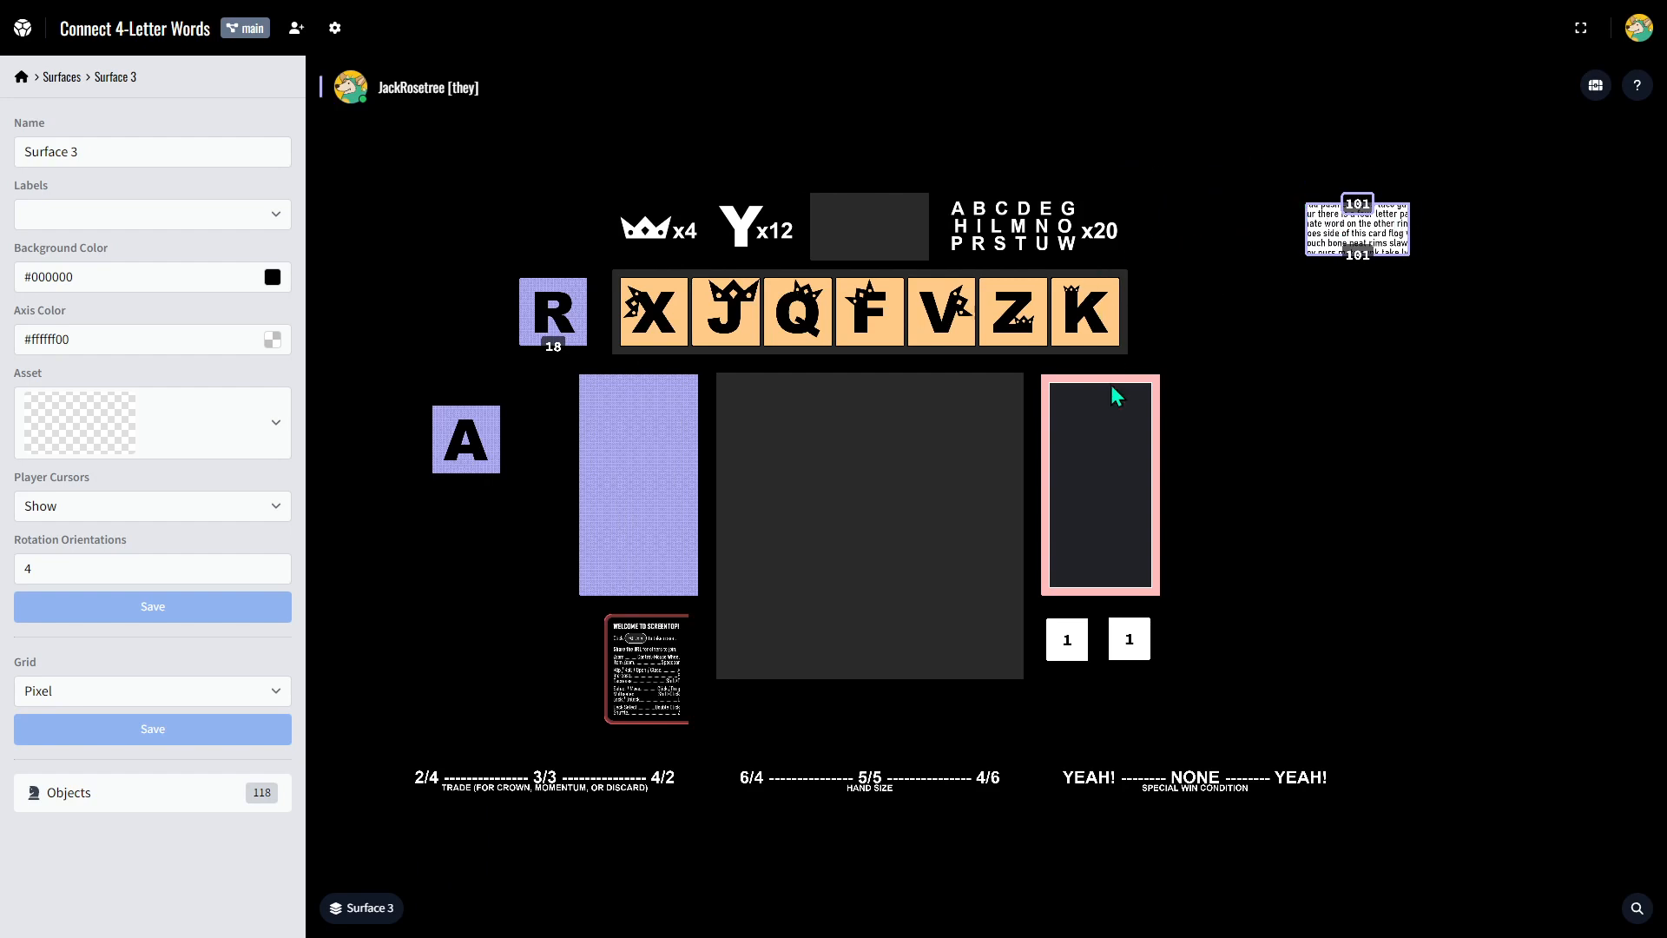
left_click_drag(436, 469, 948, 601)
double_click(619, 370)
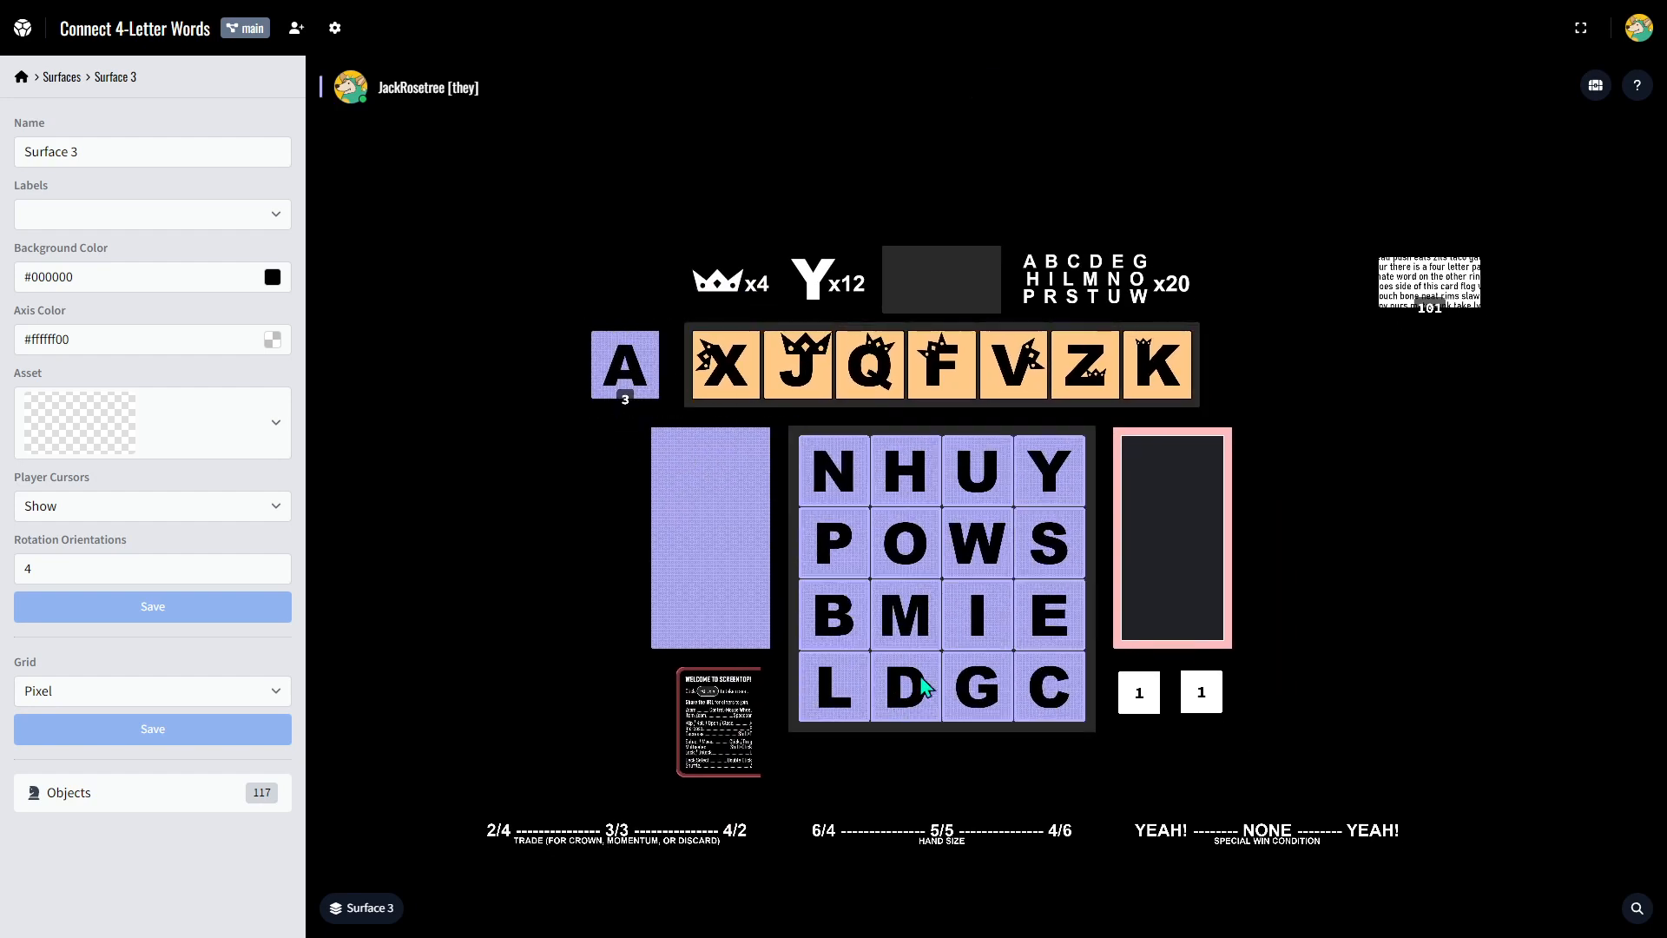
Rename Surface 3 as "Demo table" and save the change.
left_click_drag(98, 153, 5, 159)
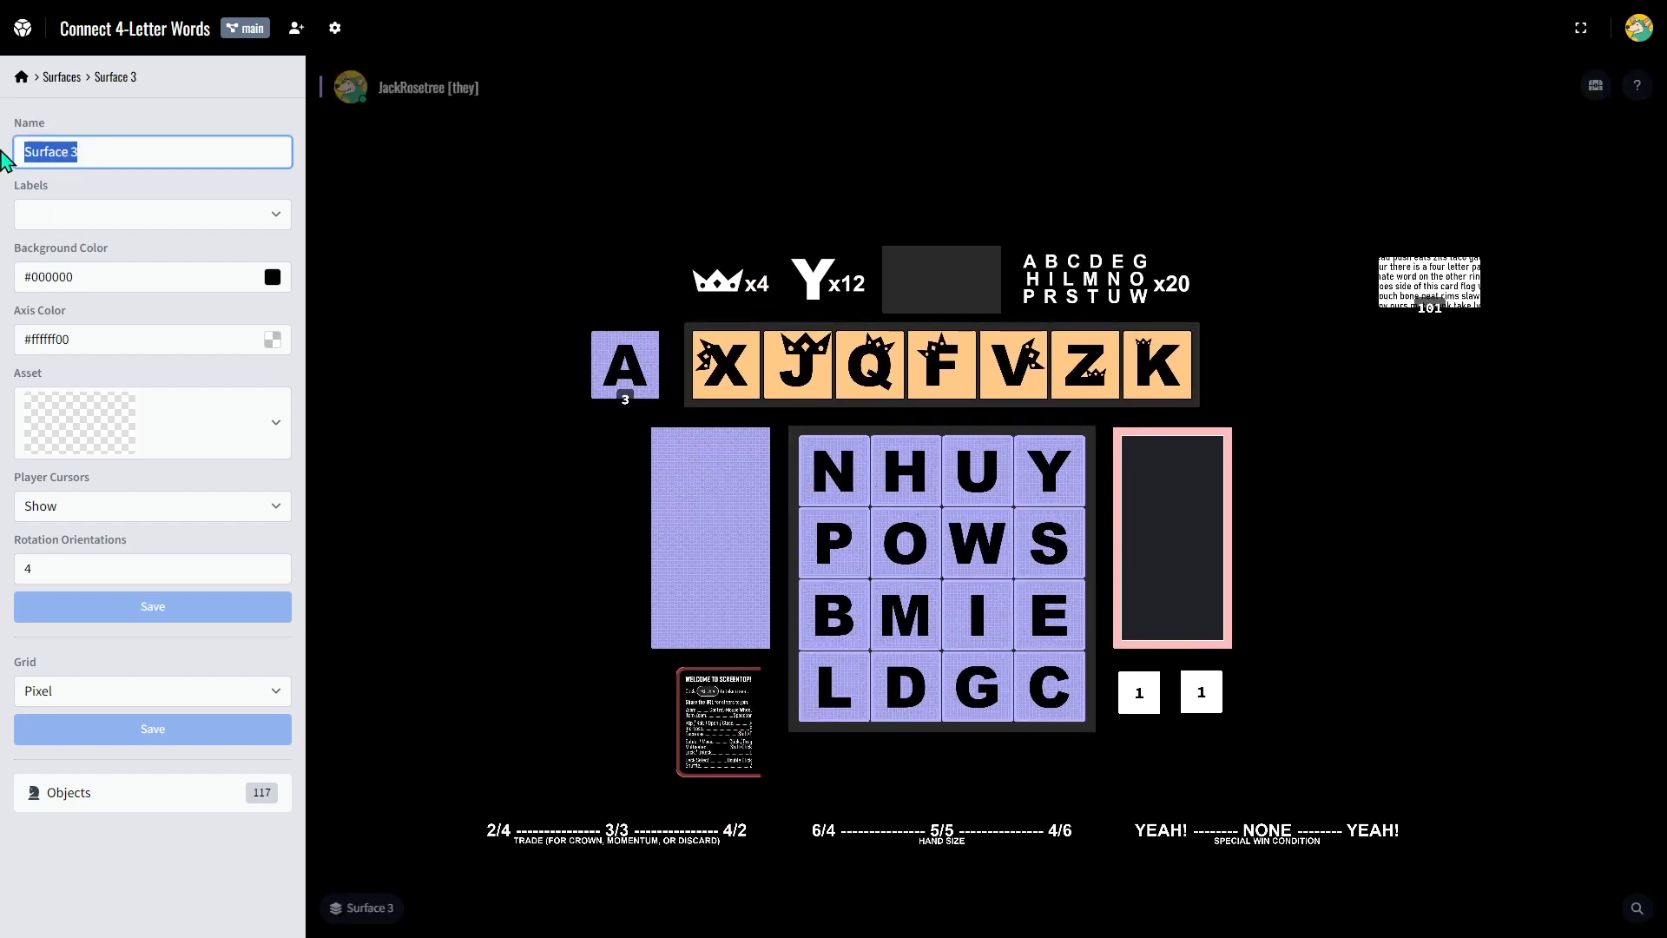
type("Demo")
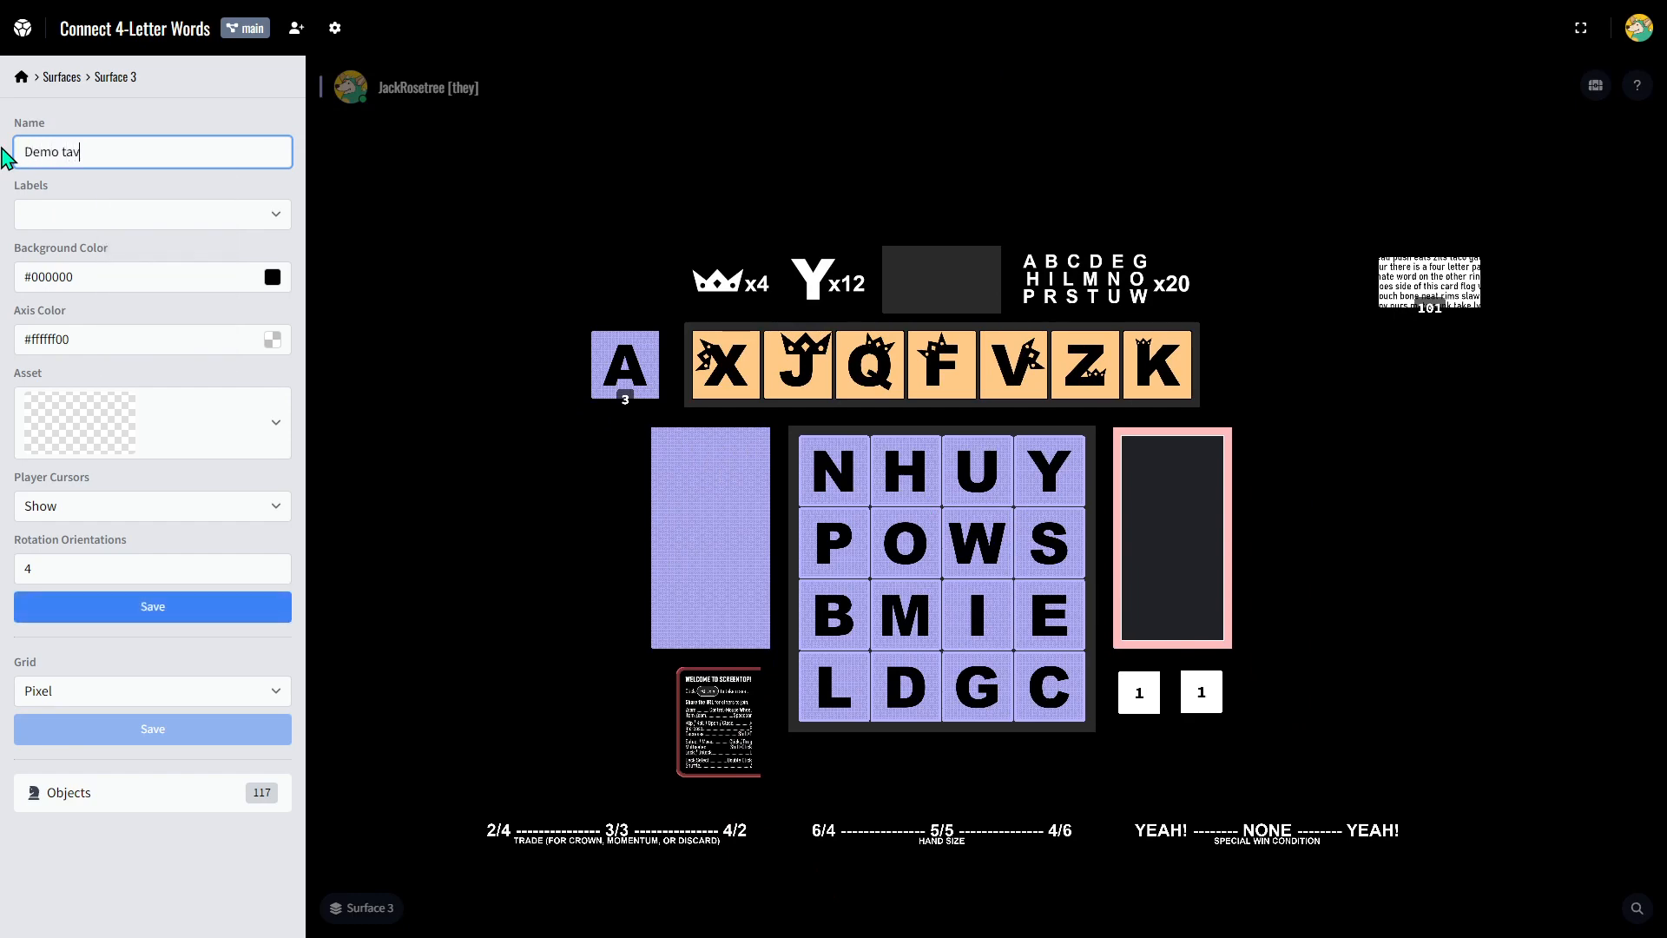
type(" table")
key("Return")
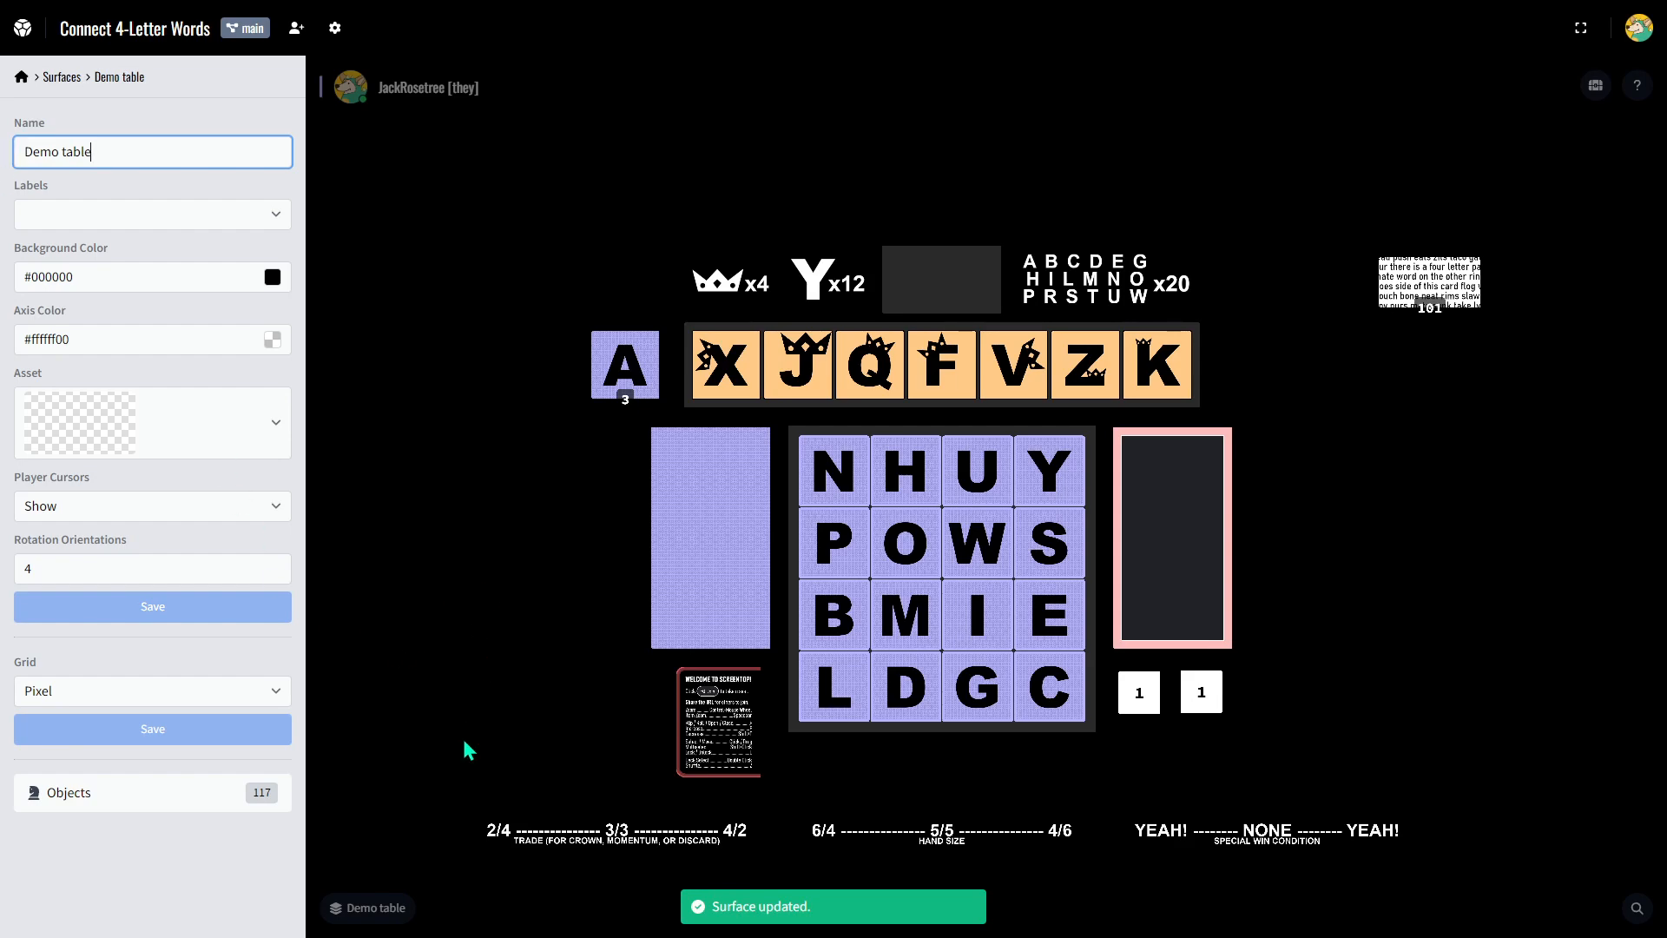
Display Surface 1 and Surface 2 in turn, and check the background color setting of the Demo table surface.
left_click(369, 911)
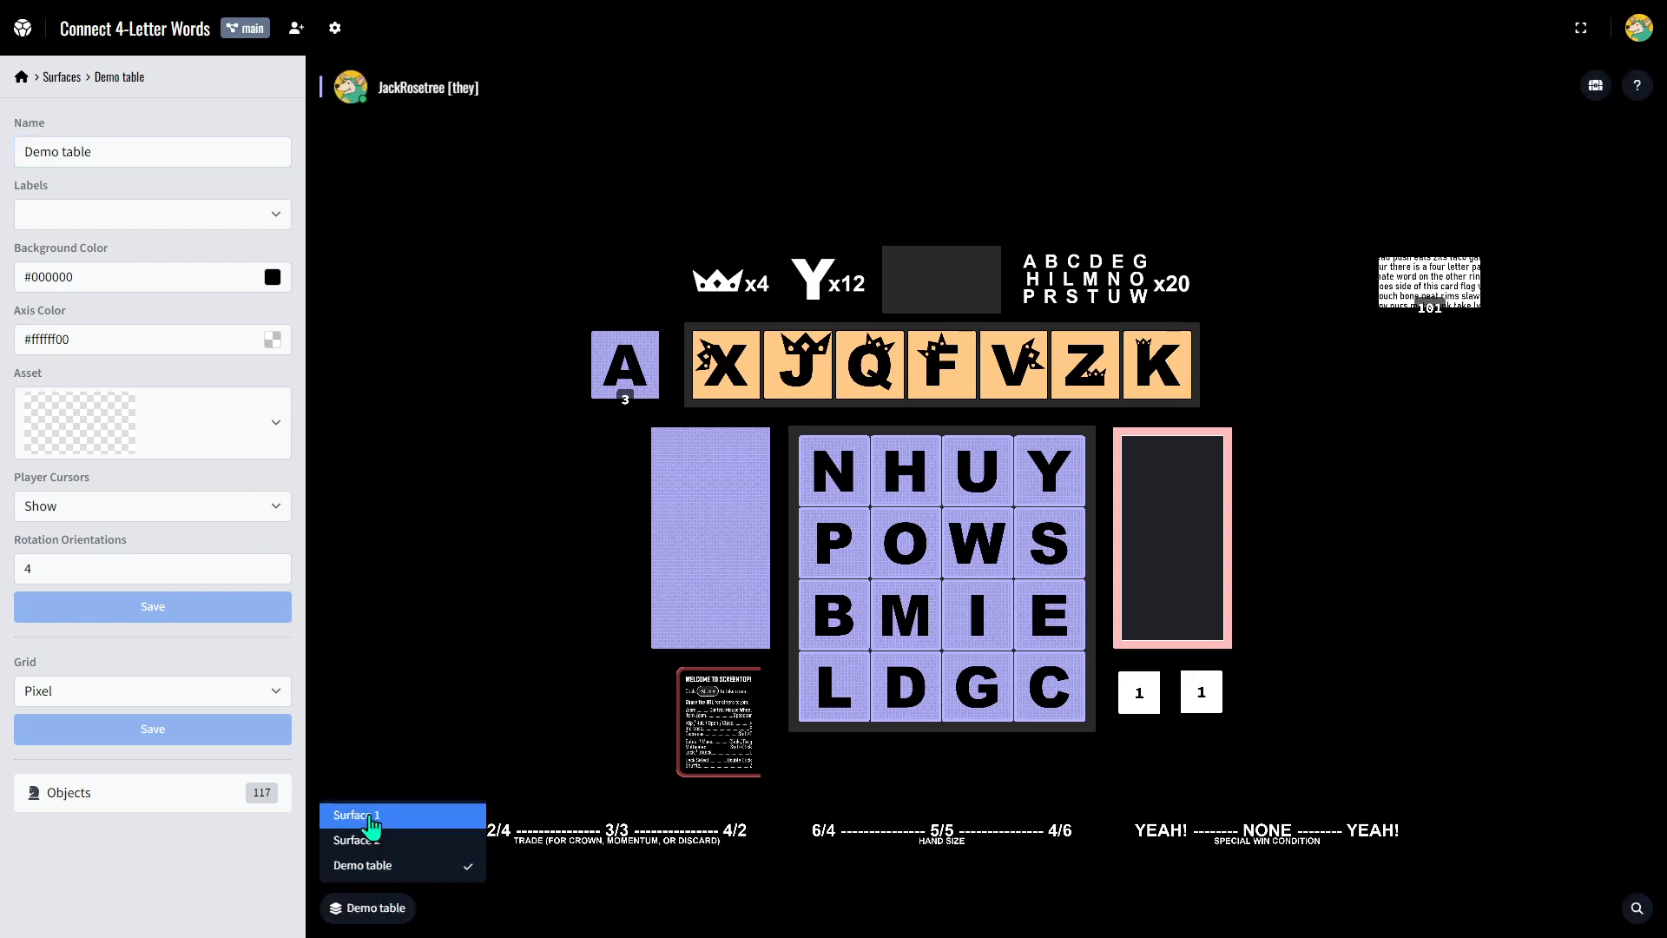
left_click(371, 816)
left_click(560, 528)
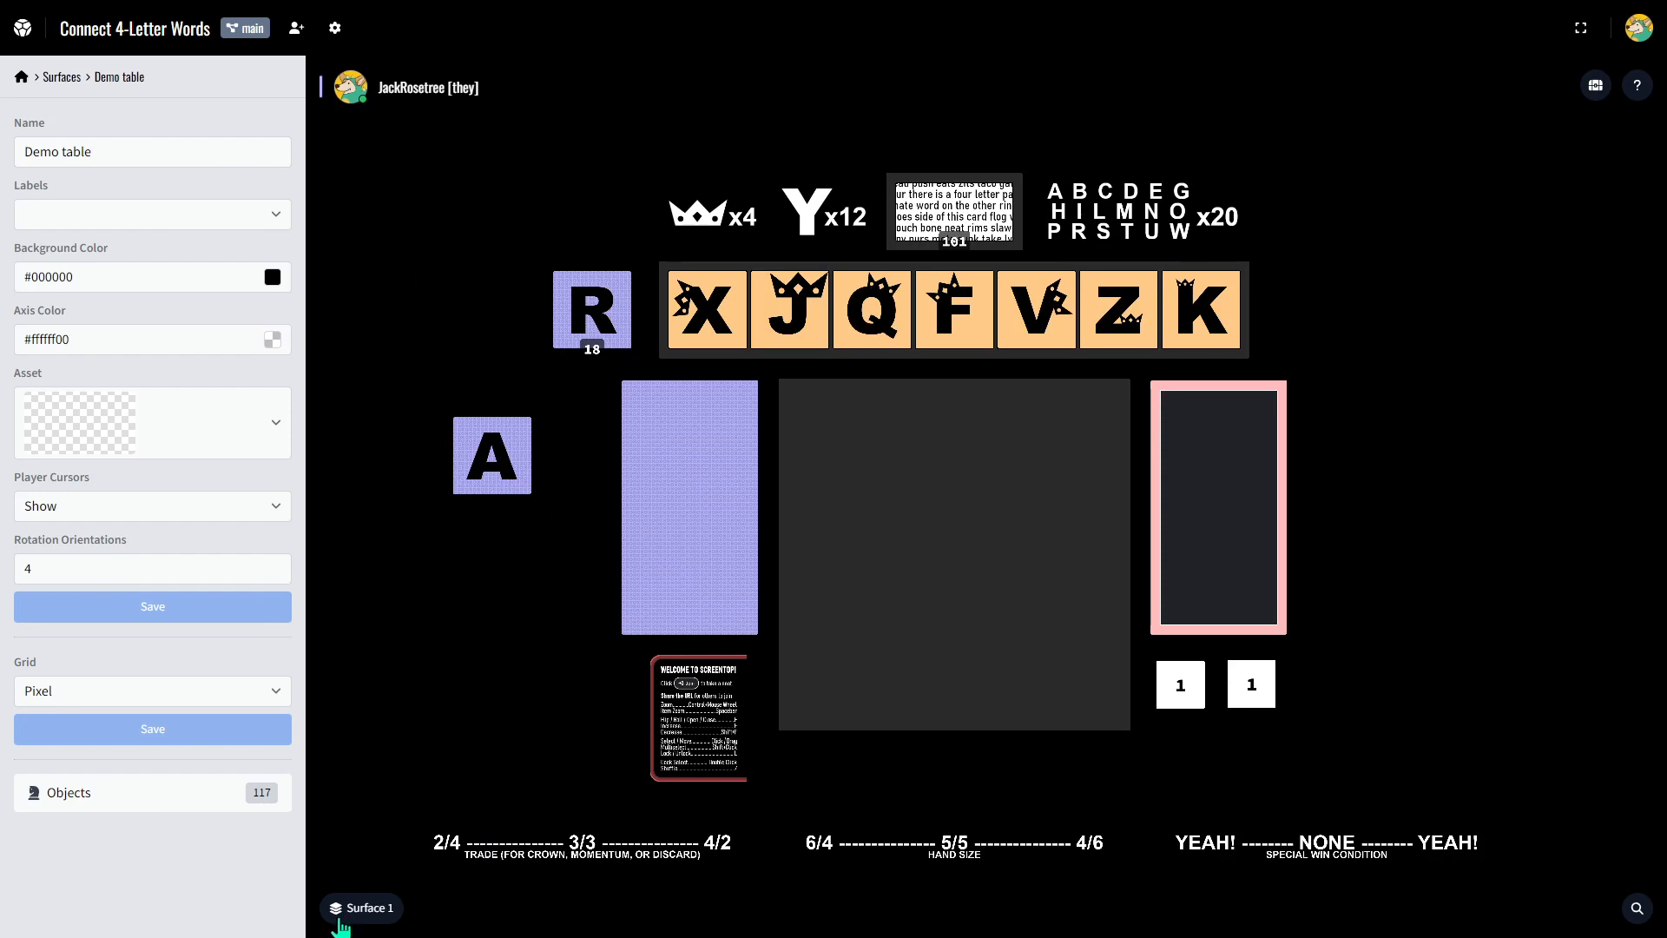
left_click(339, 918)
left_click(365, 840)
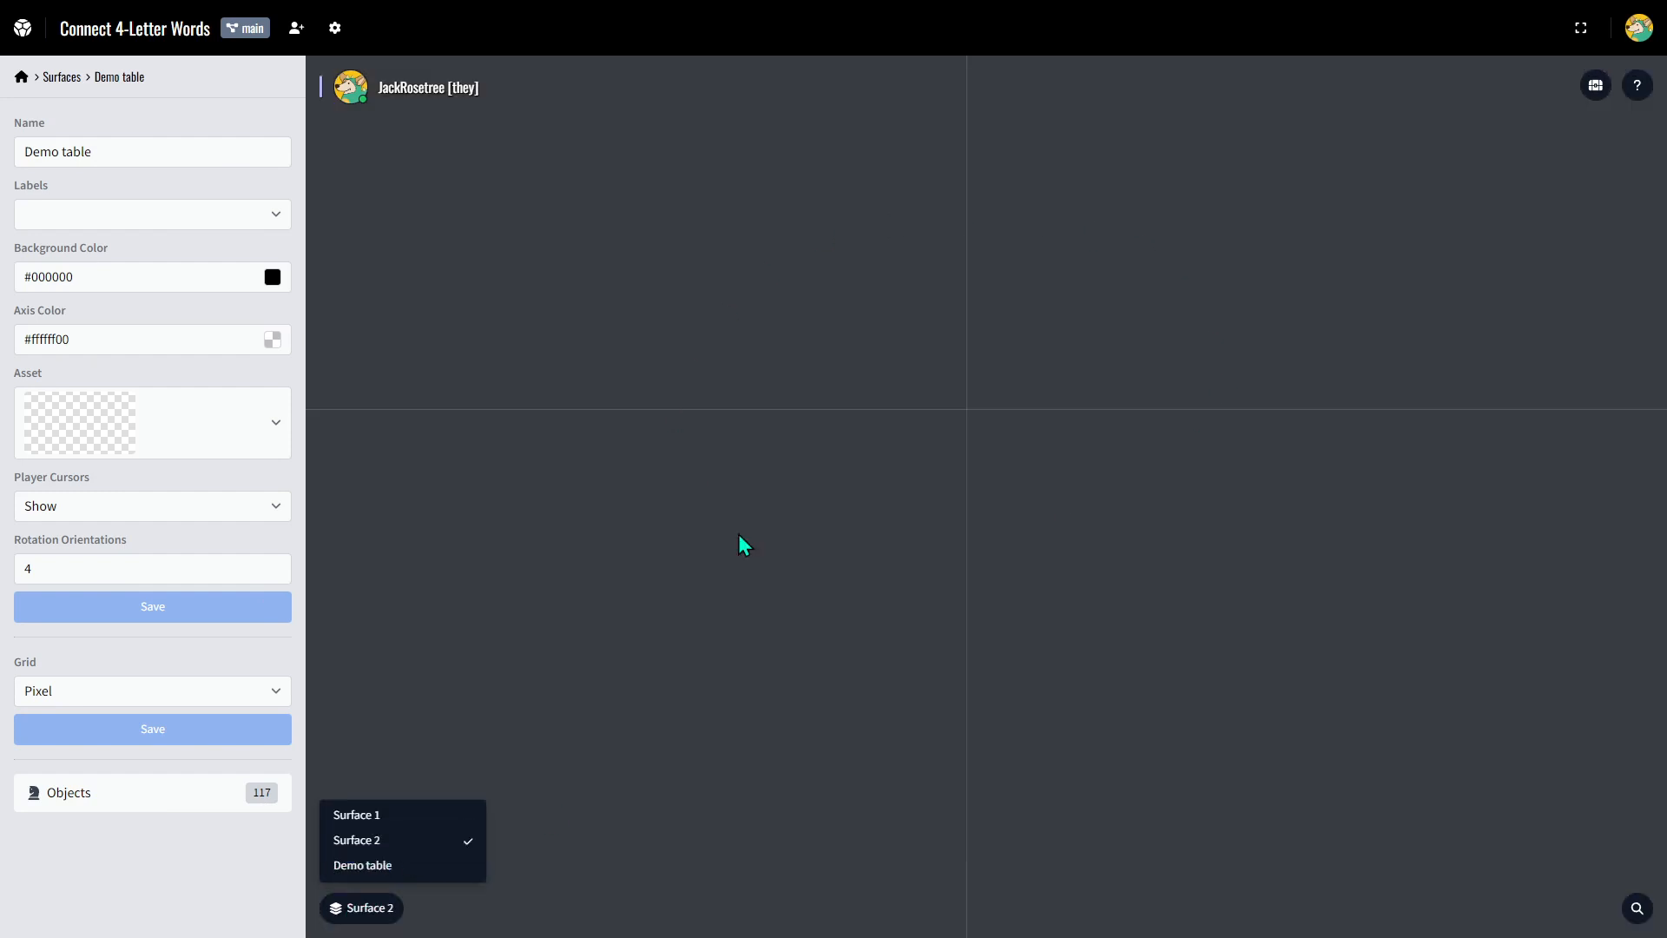
left_click(1102, 356)
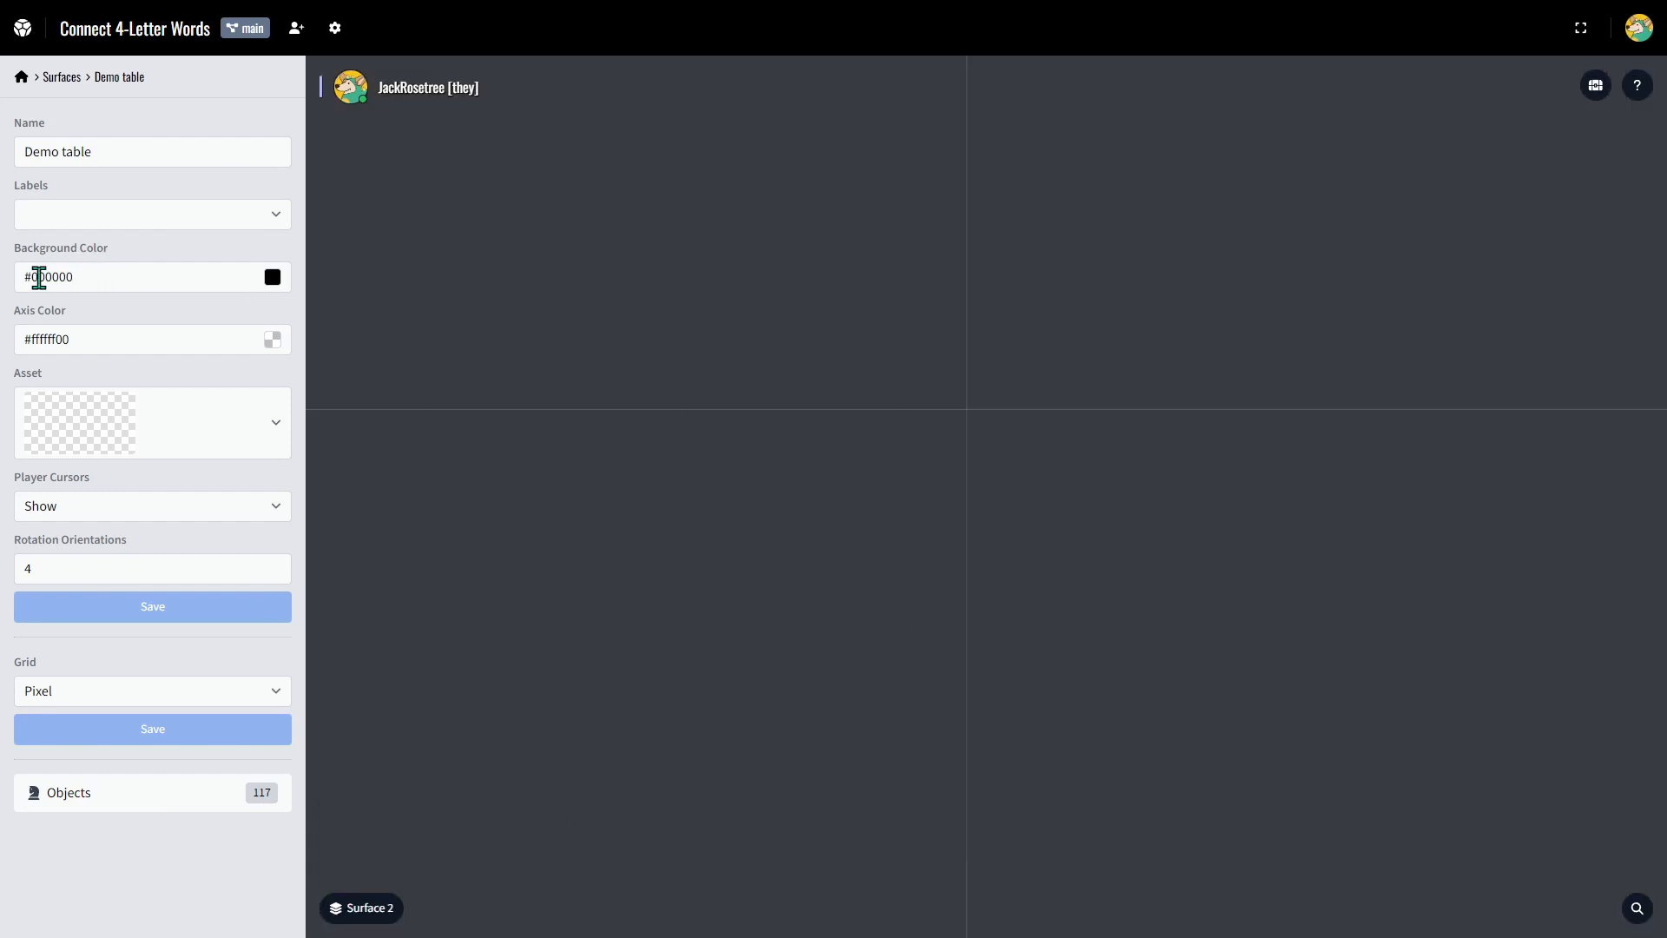
left_click(97, 276)
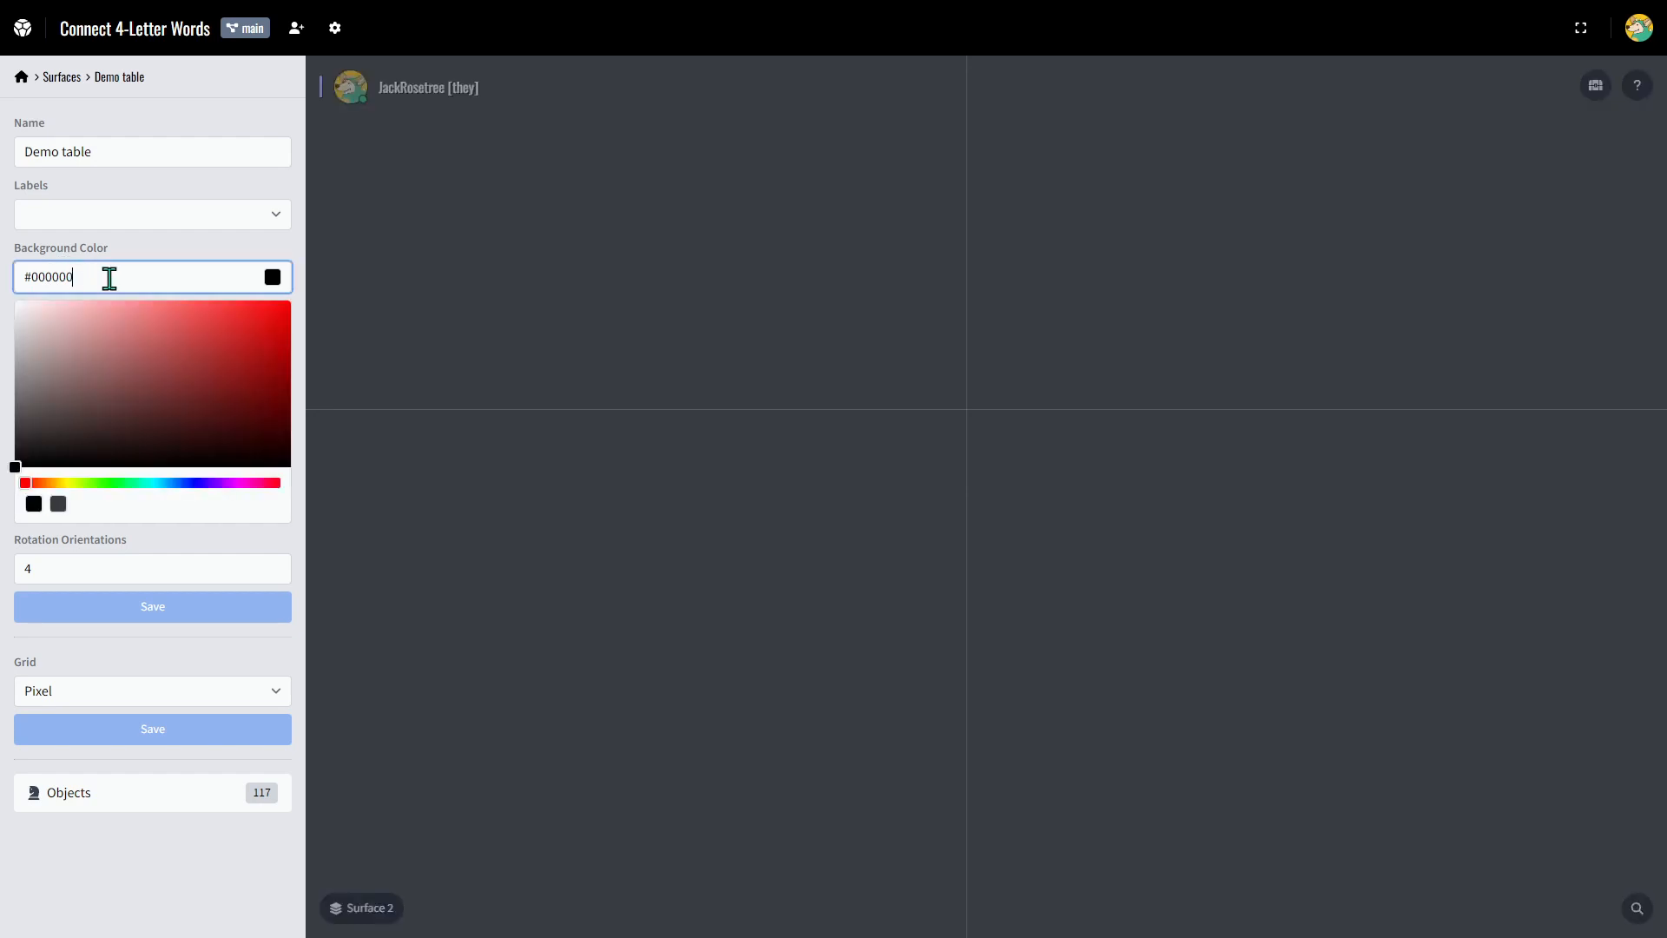
left_click(168, 257)
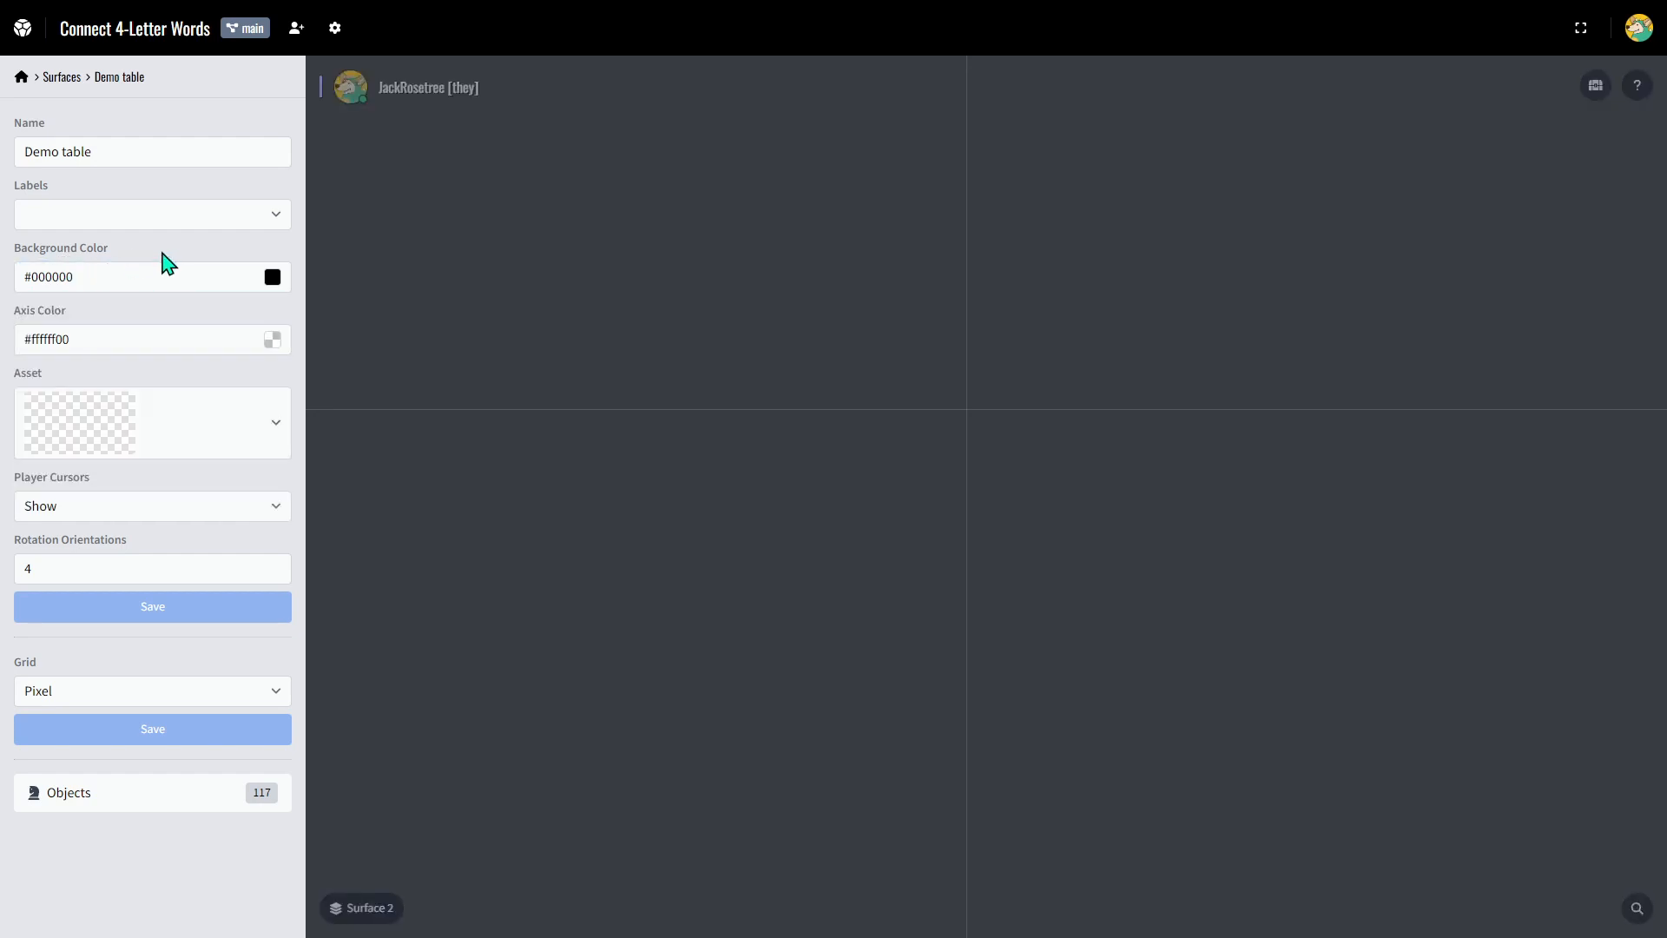
Open the settings of Surface 2, set its background color to black (#000000) and save.
left_click(76, 79)
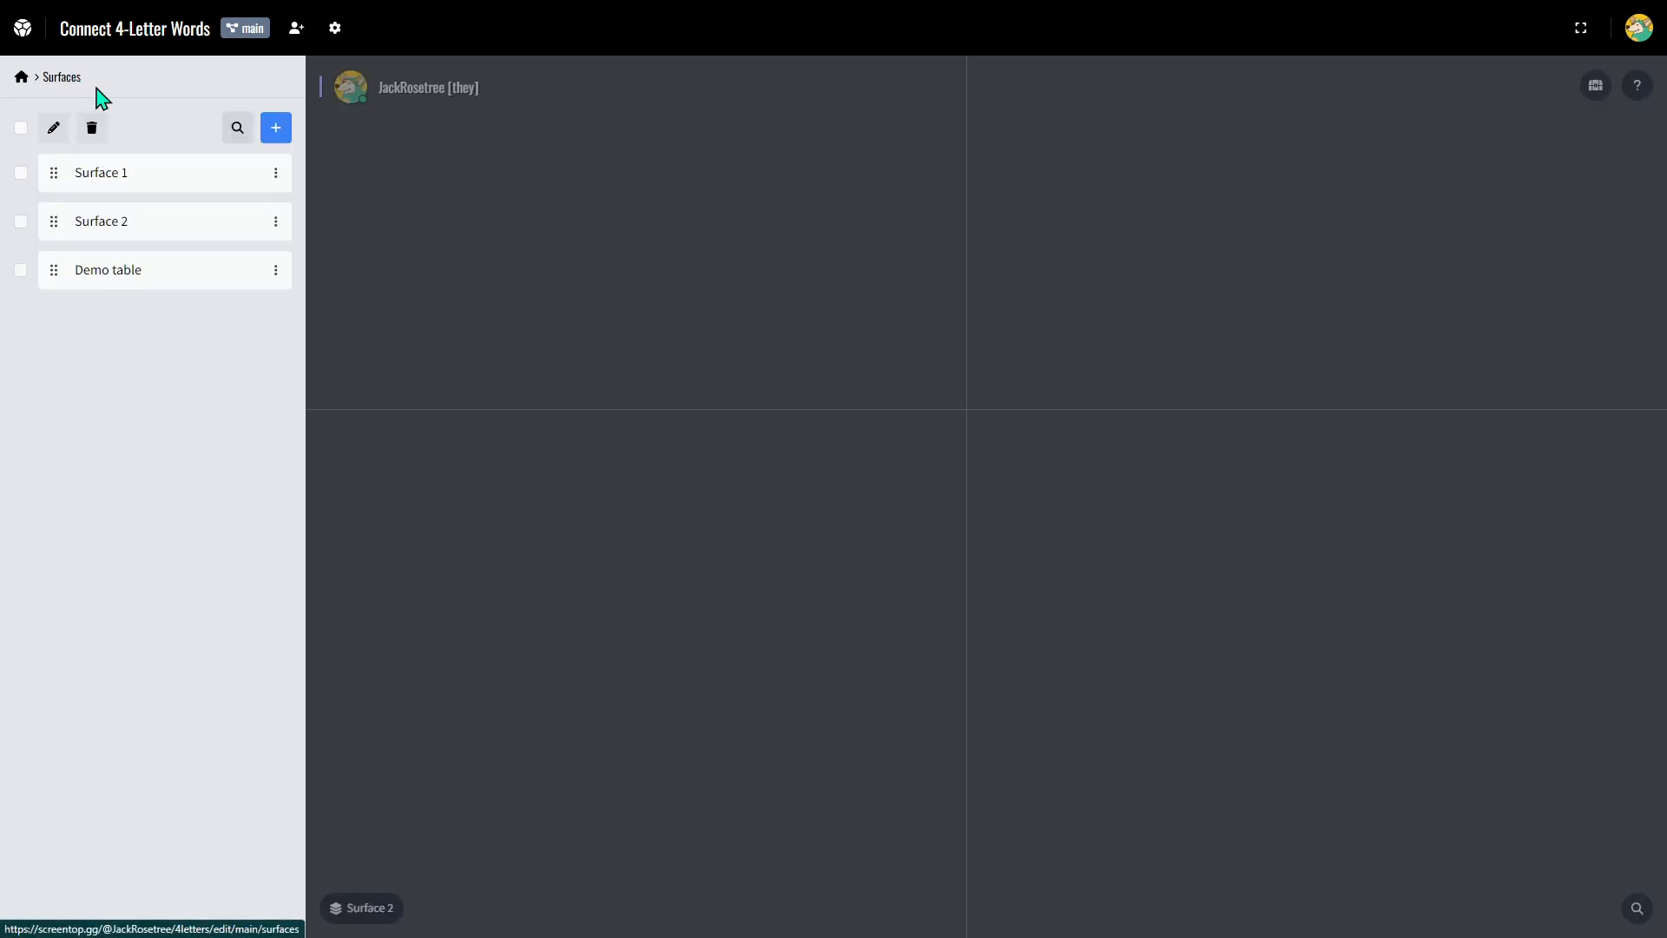
left_click(171, 222)
left_click(101, 278)
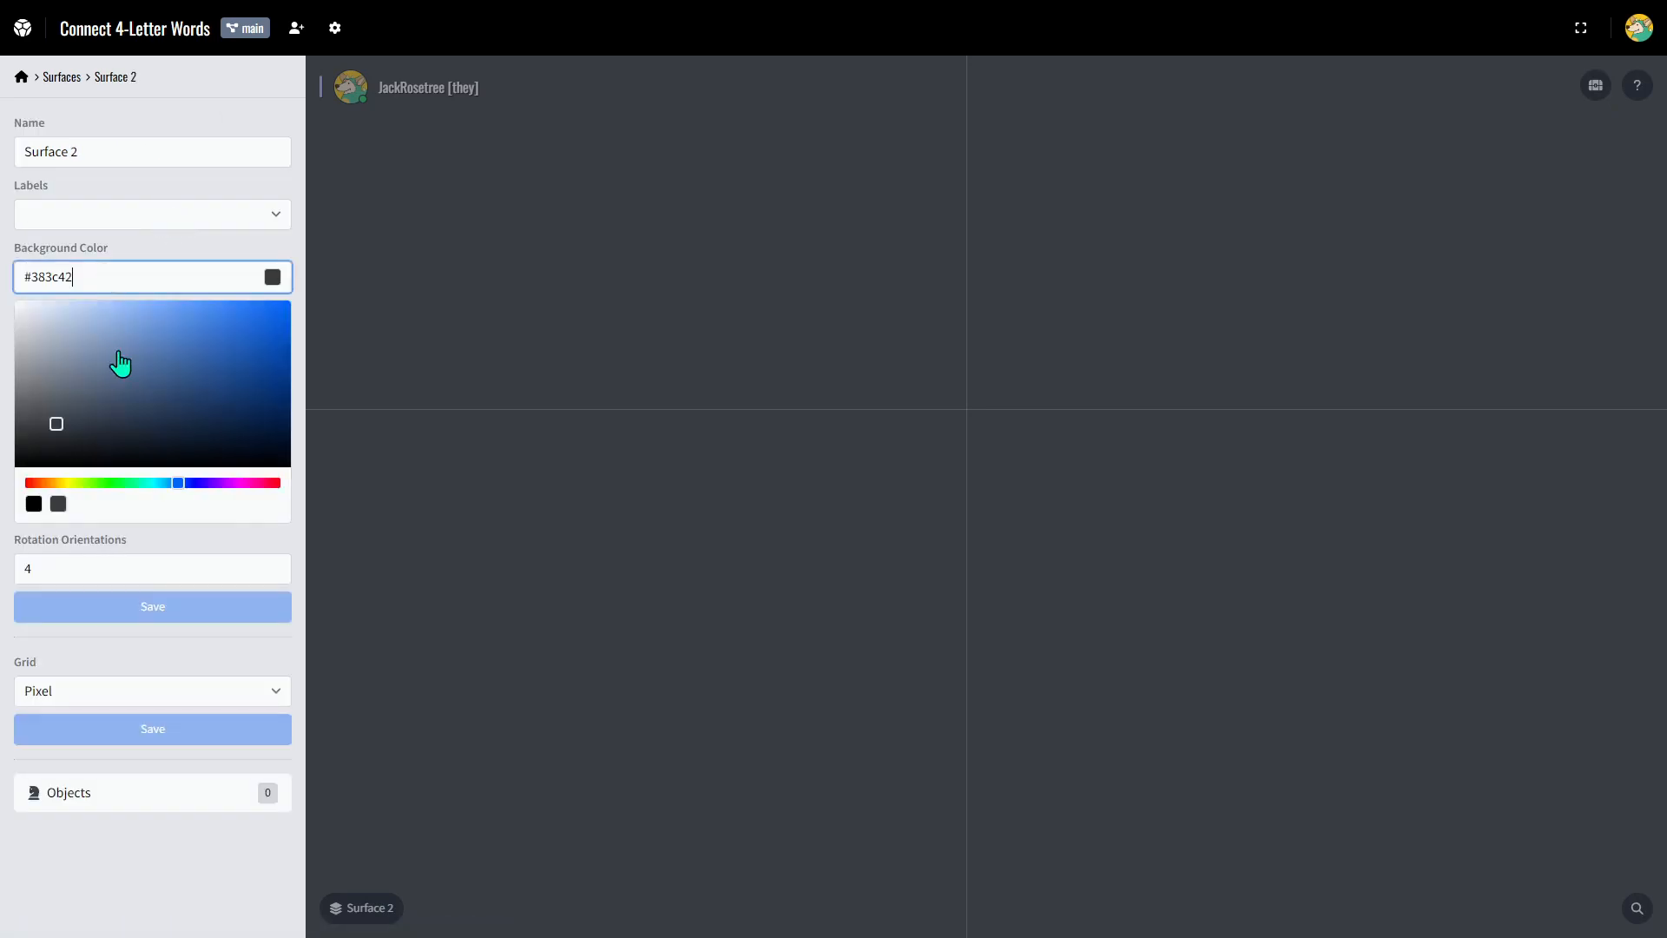
left_click_drag(100, 434, 12, 468)
left_click(135, 647)
left_click(143, 606)
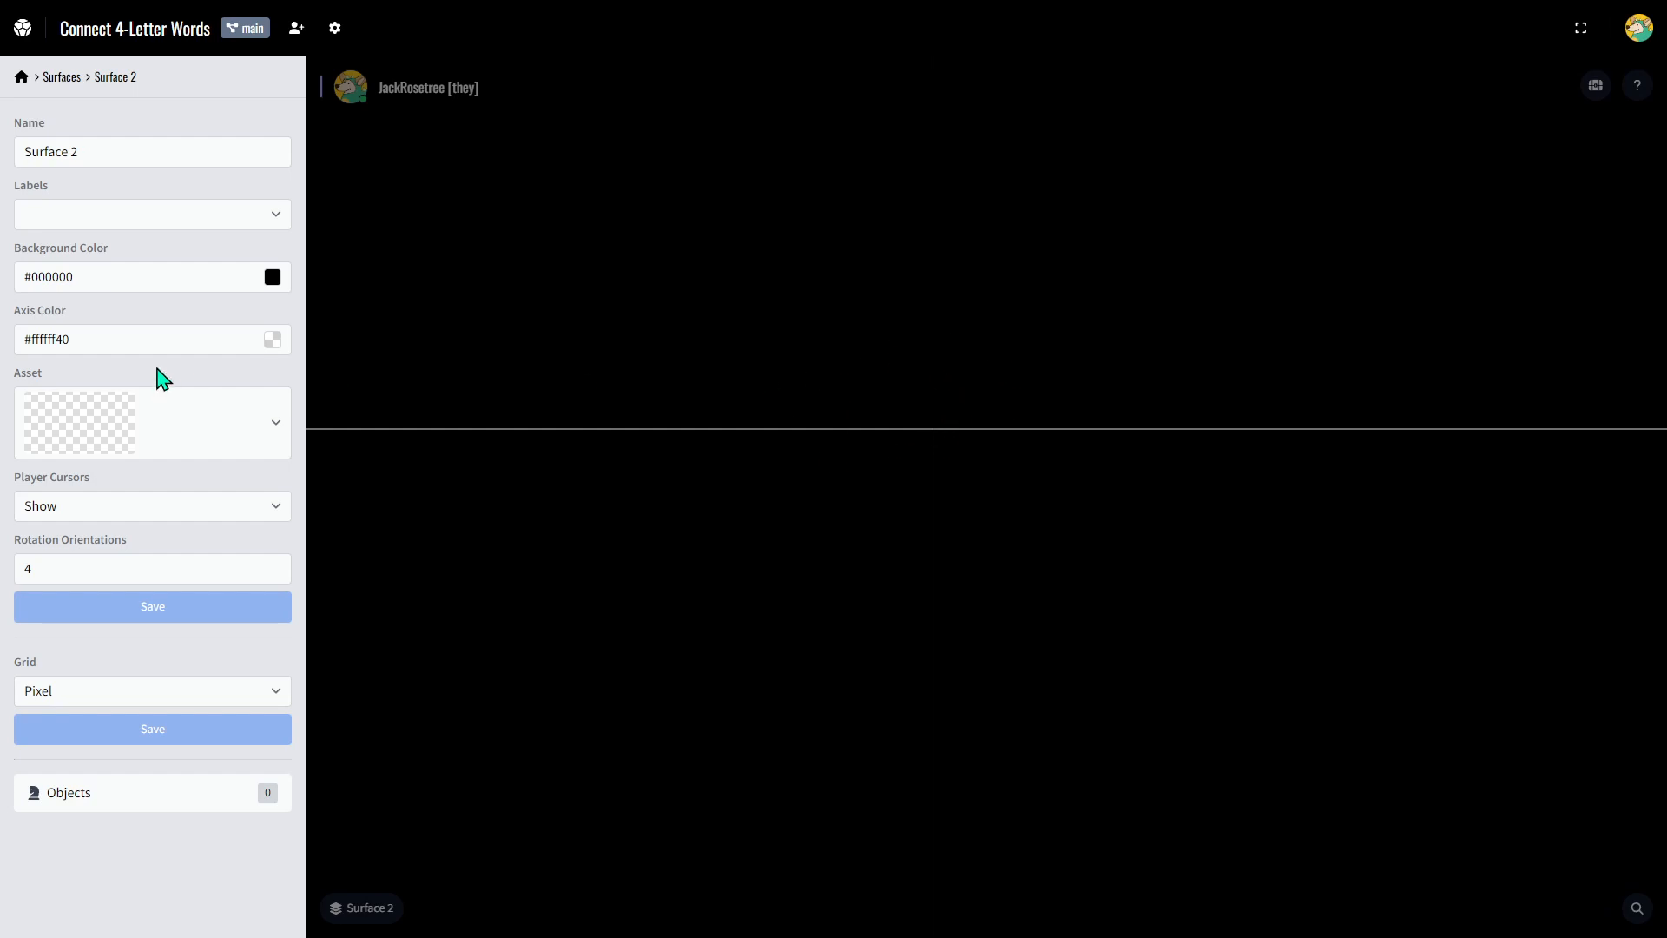
Make Surface 2's axis color fully transparent (#ffffff00) and save.
left_click(127, 340)
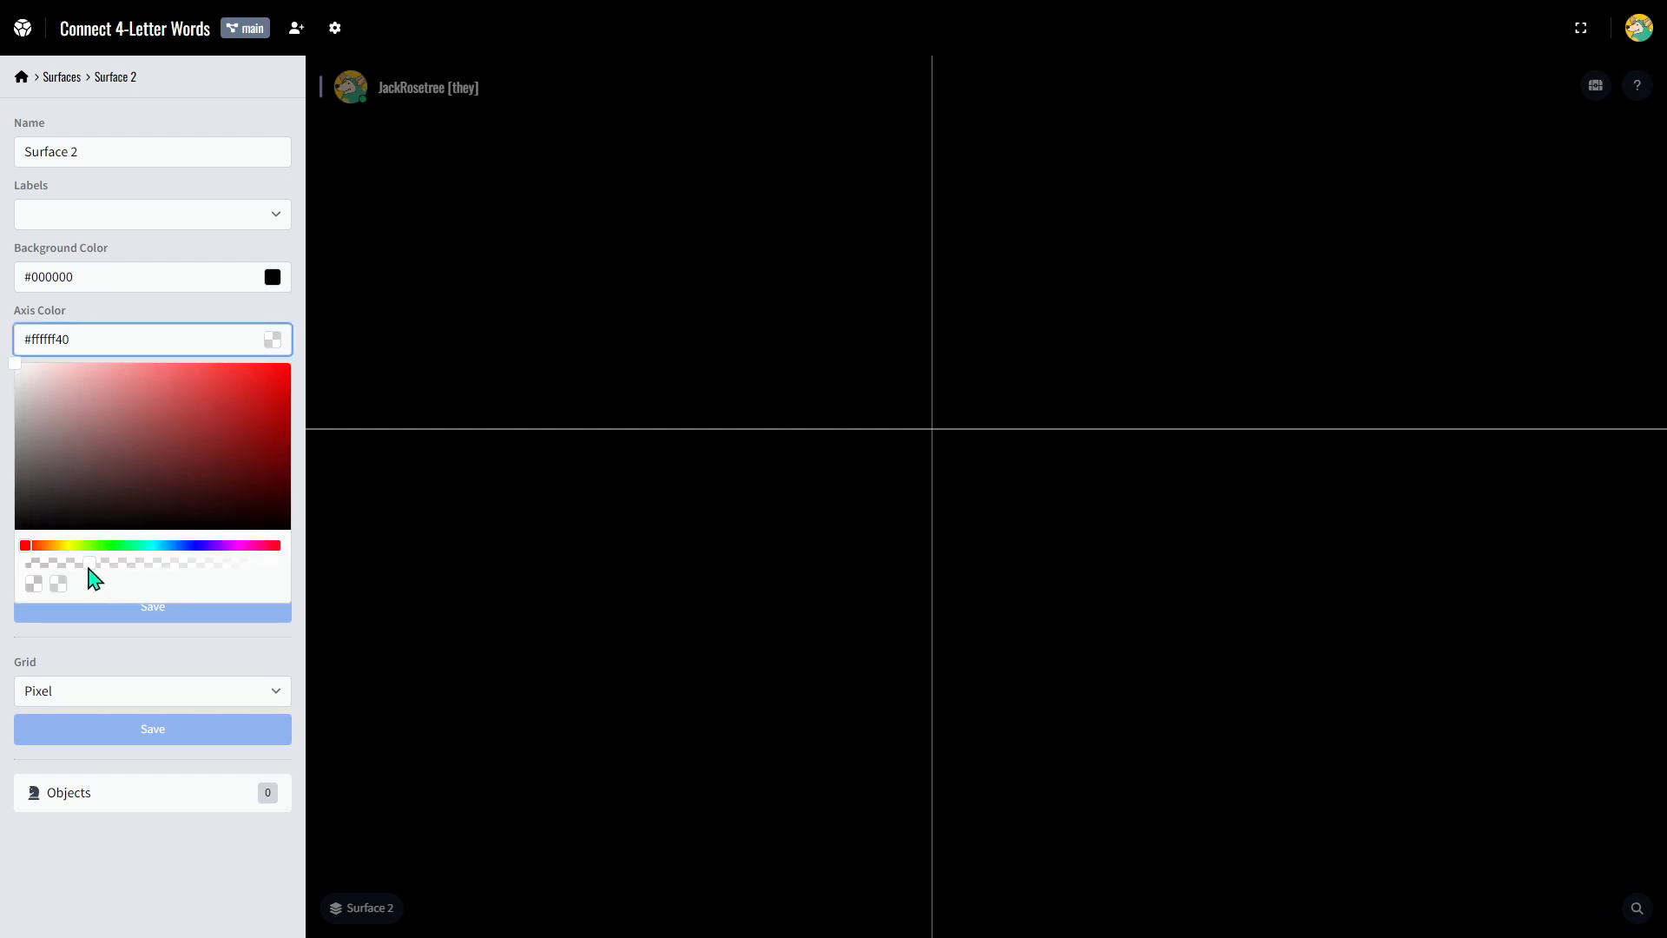
left_click_drag(86, 566, 12, 566)
left_click(108, 608)
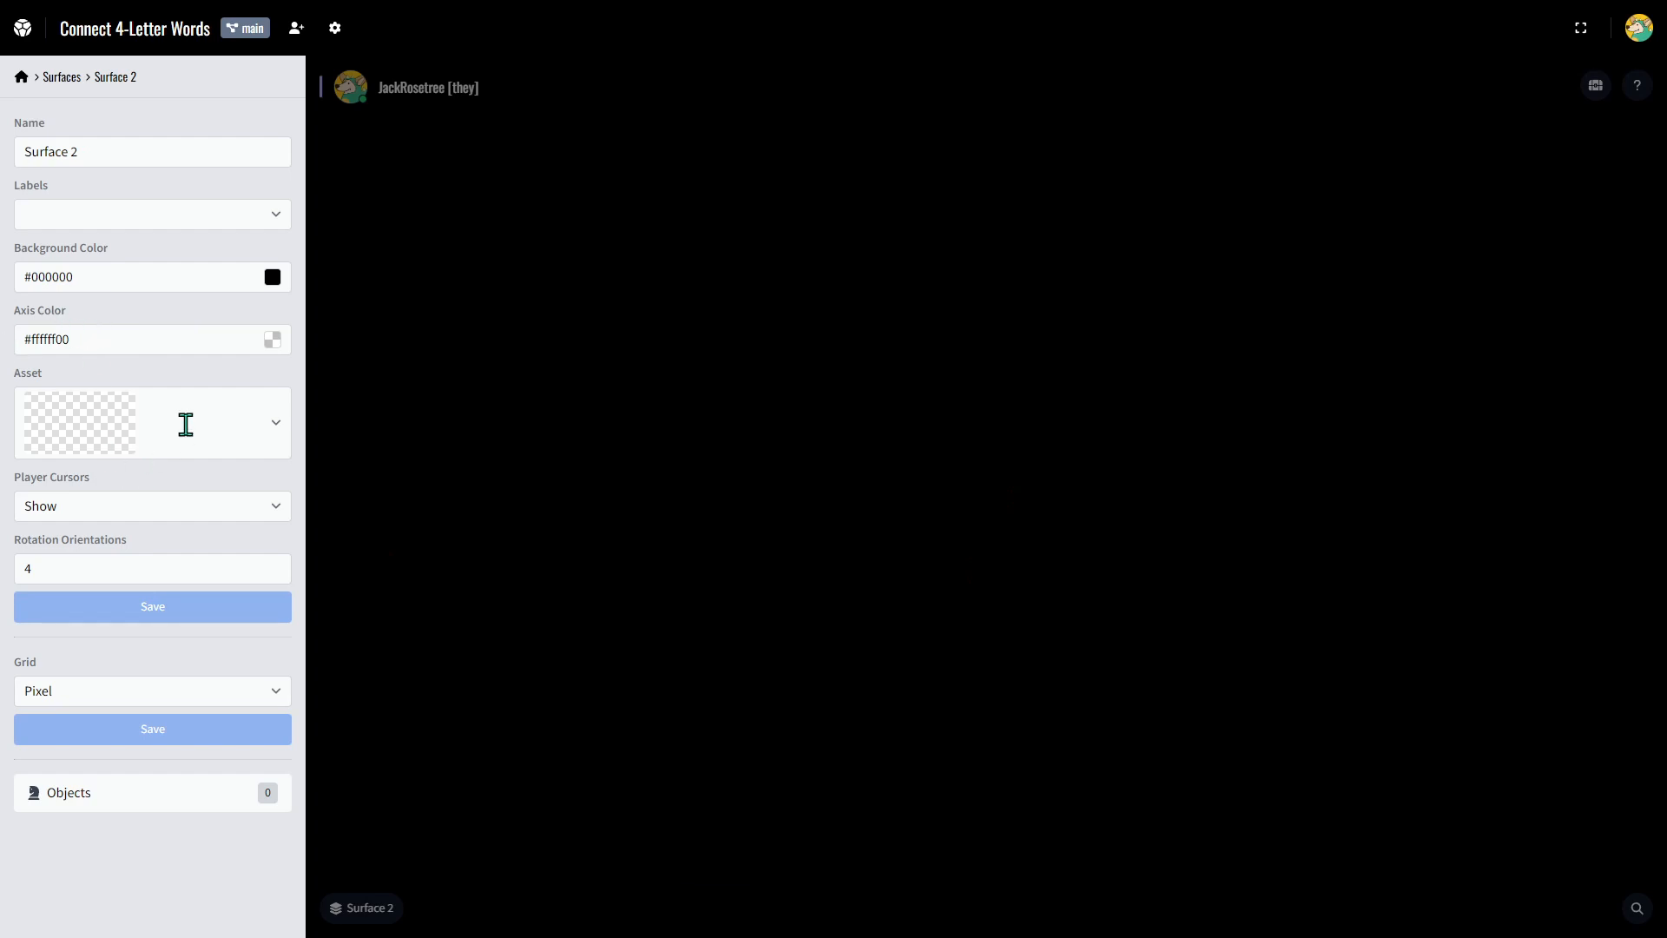
Choose the "4 letter card back" image as Surface 2's asset.
left_click(186, 423)
scroll(193, 566, "down", 5)
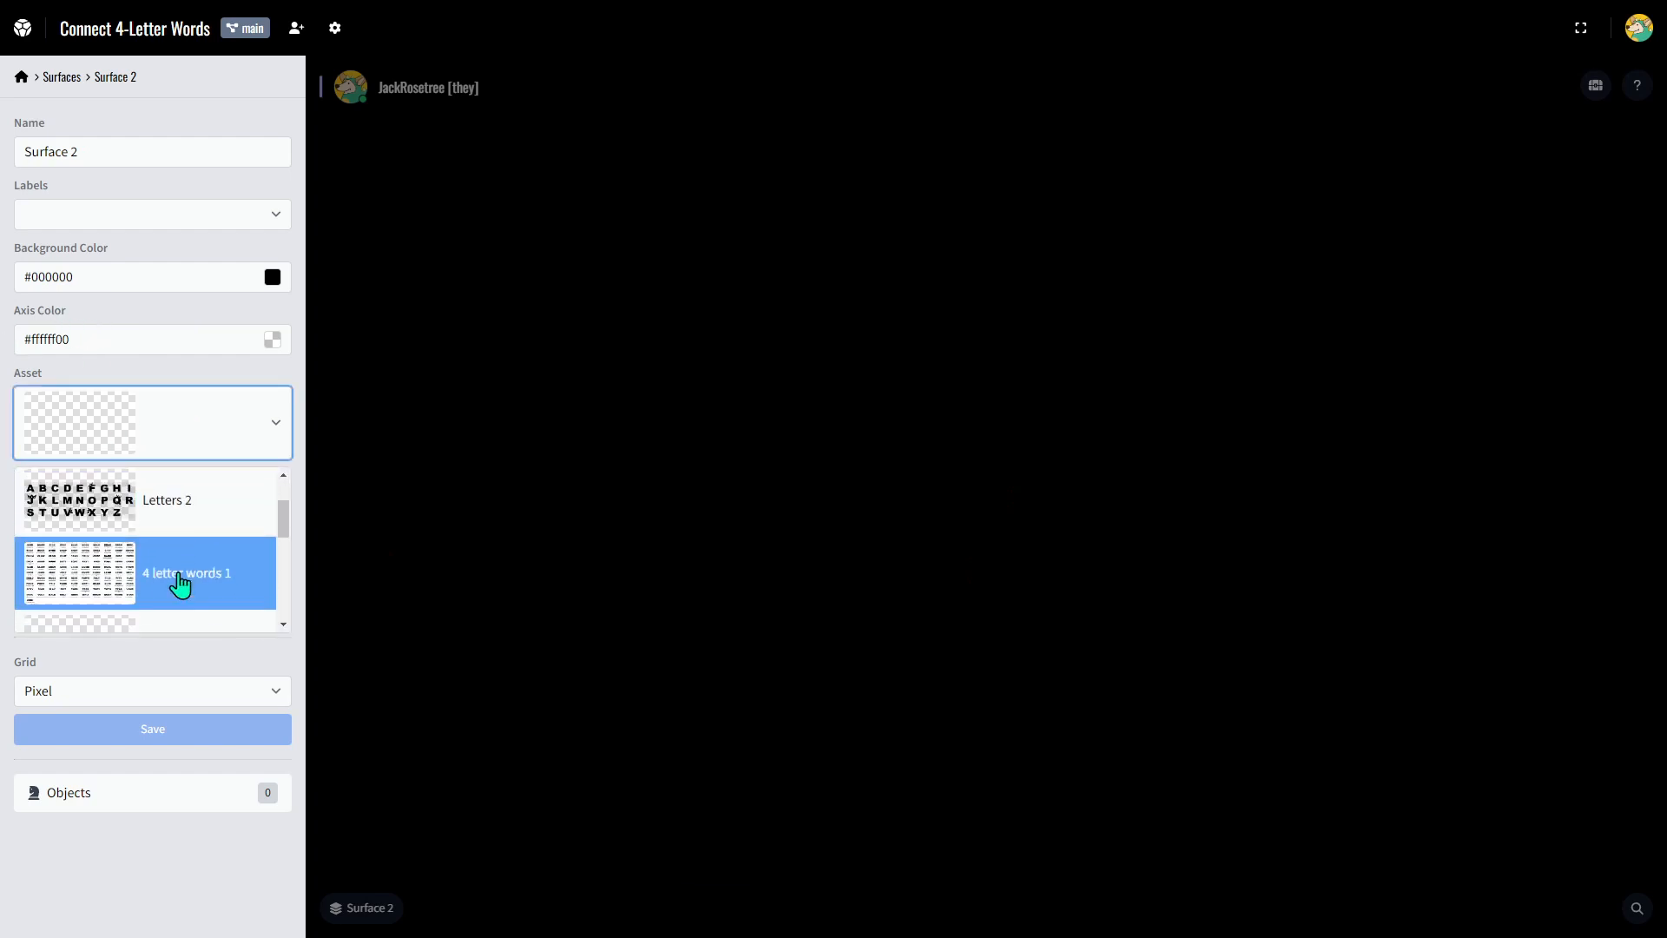
scroll(182, 566, "up", 4)
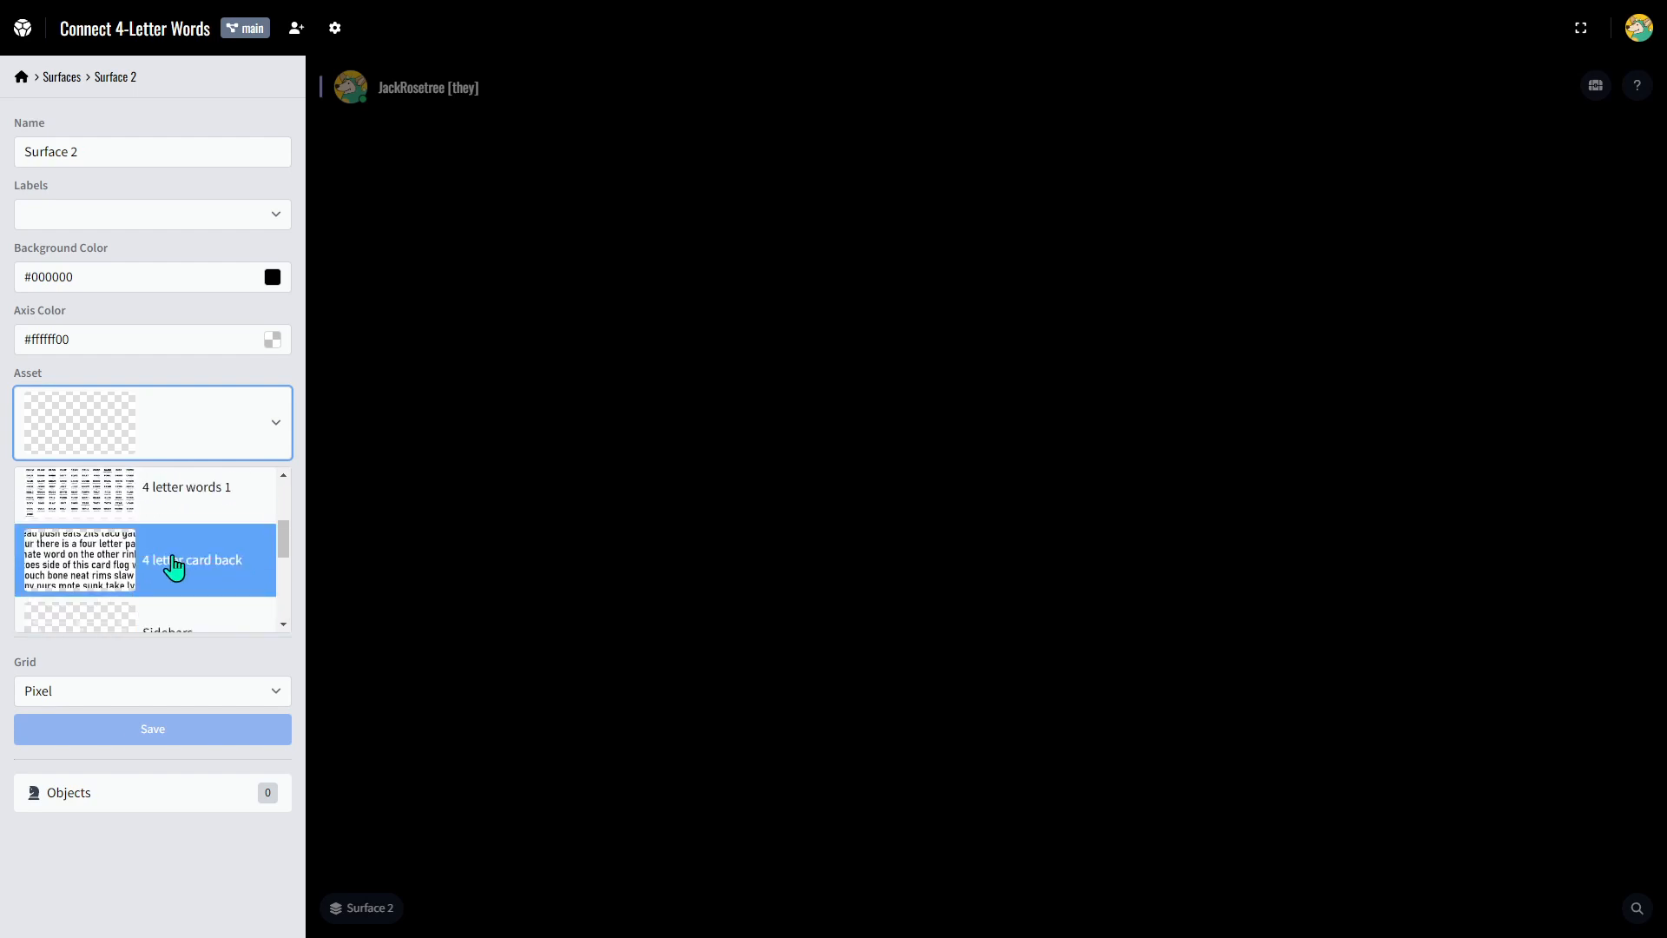
scroll(172, 562, "down", 2)
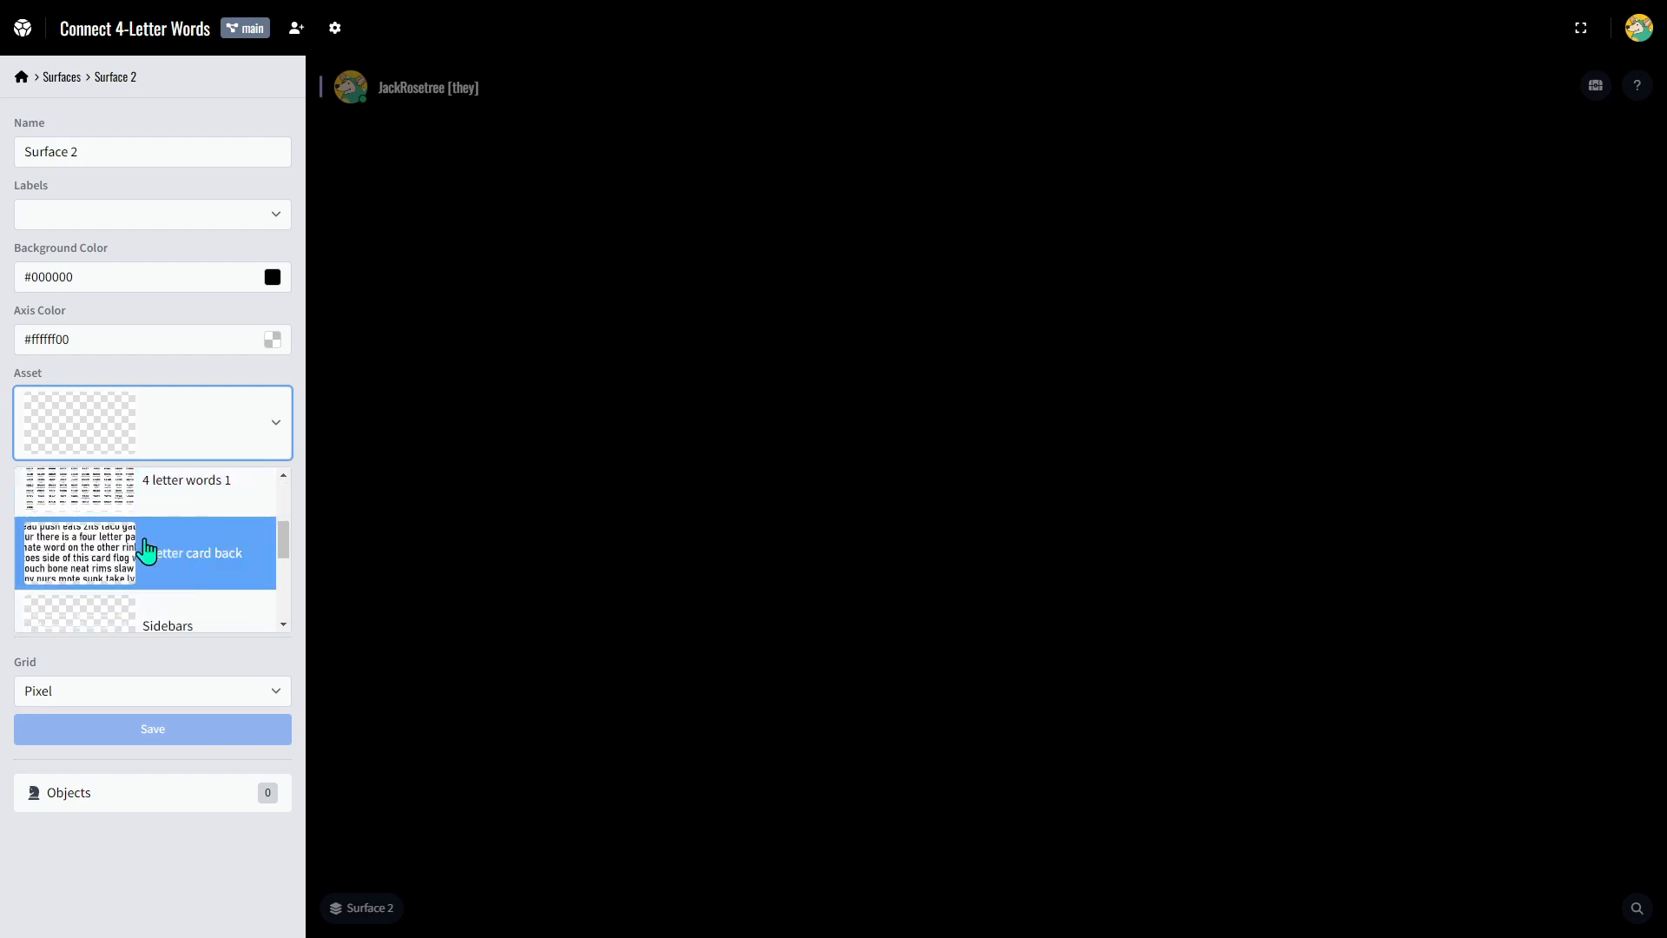
left_click(172, 559)
Set Surface 2's background color to near-white (#fbfbfb) and save the surface.
left_click(105, 271)
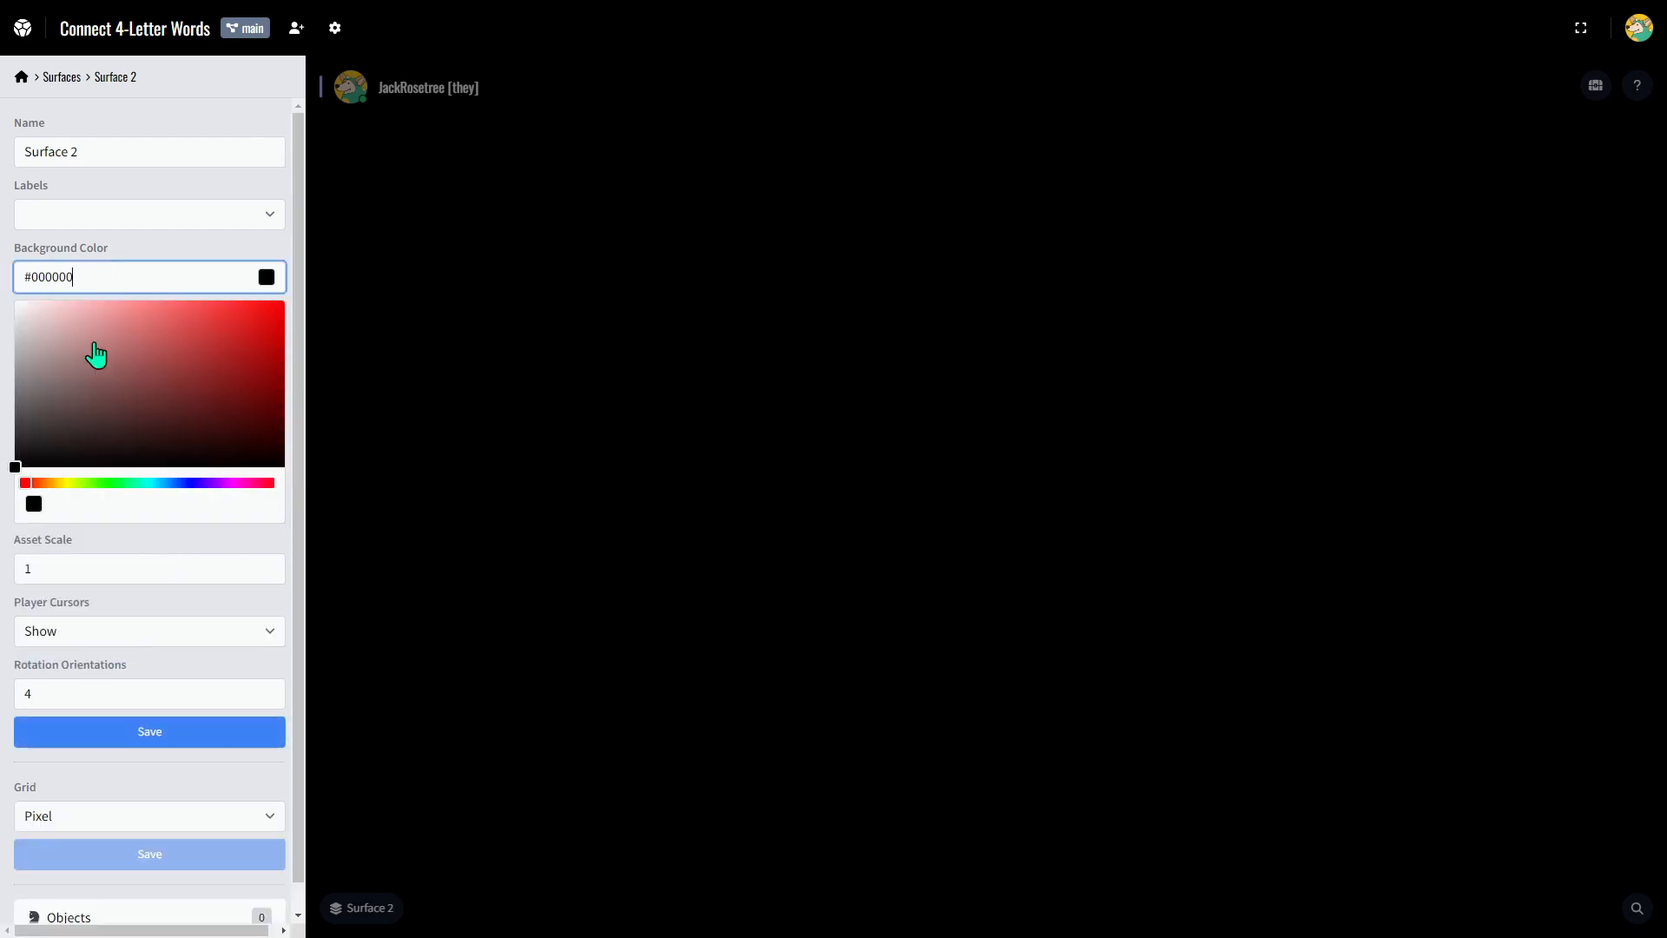
left_click_drag(46, 347, 7, 321)
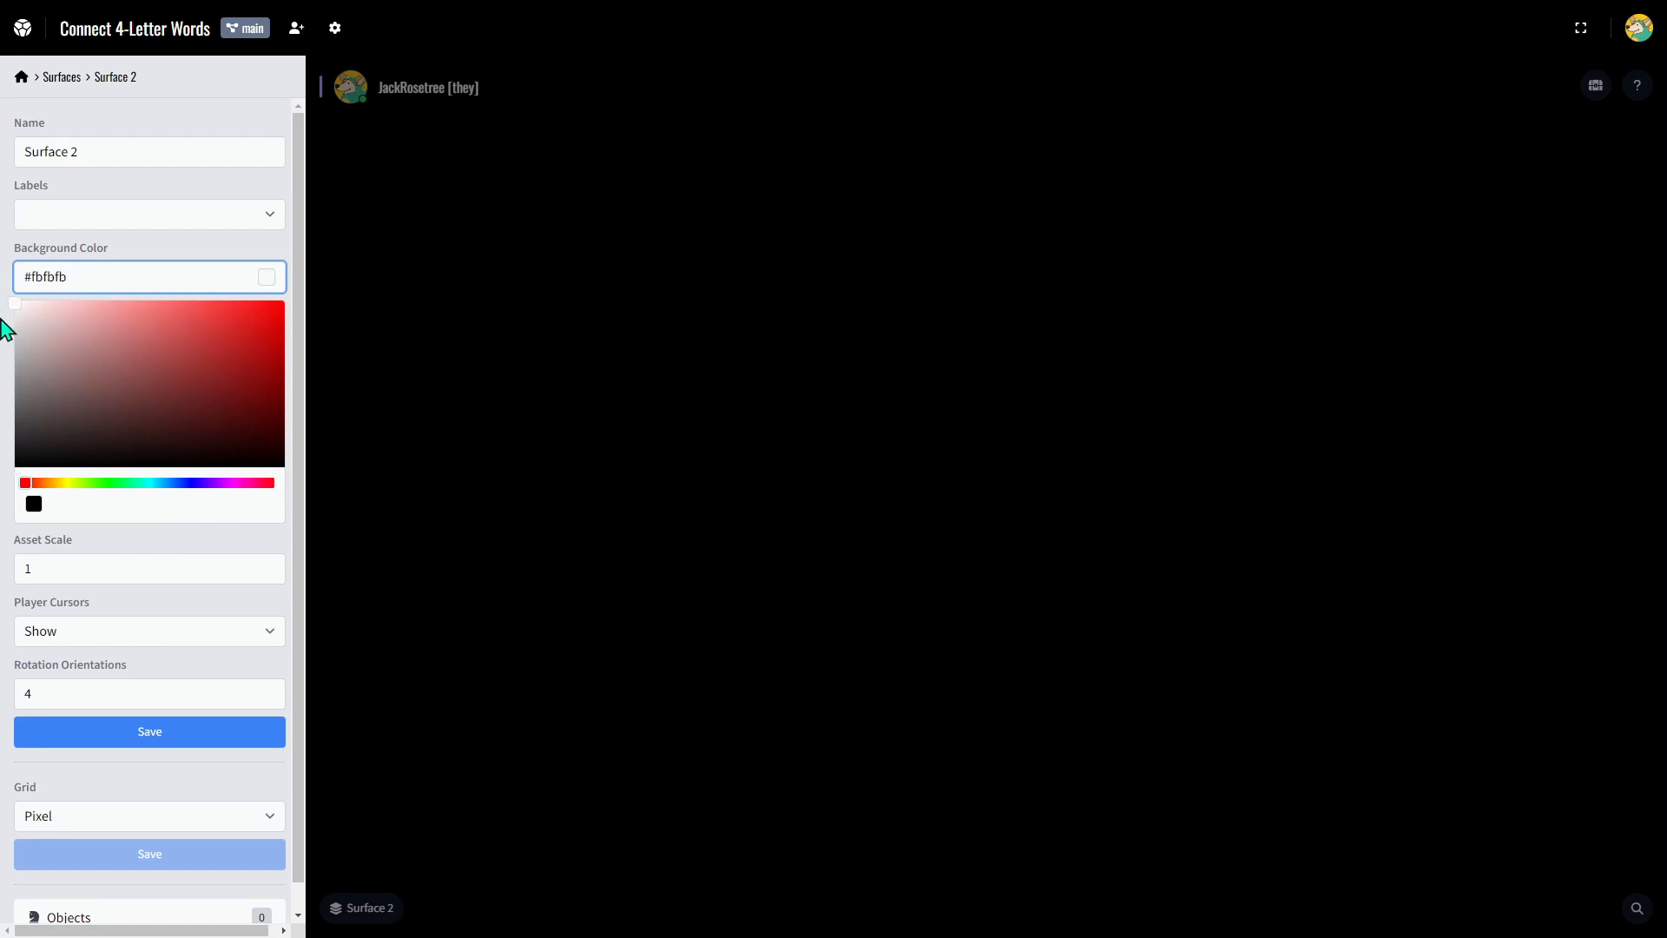
left_click(4, 330)
left_click(140, 733)
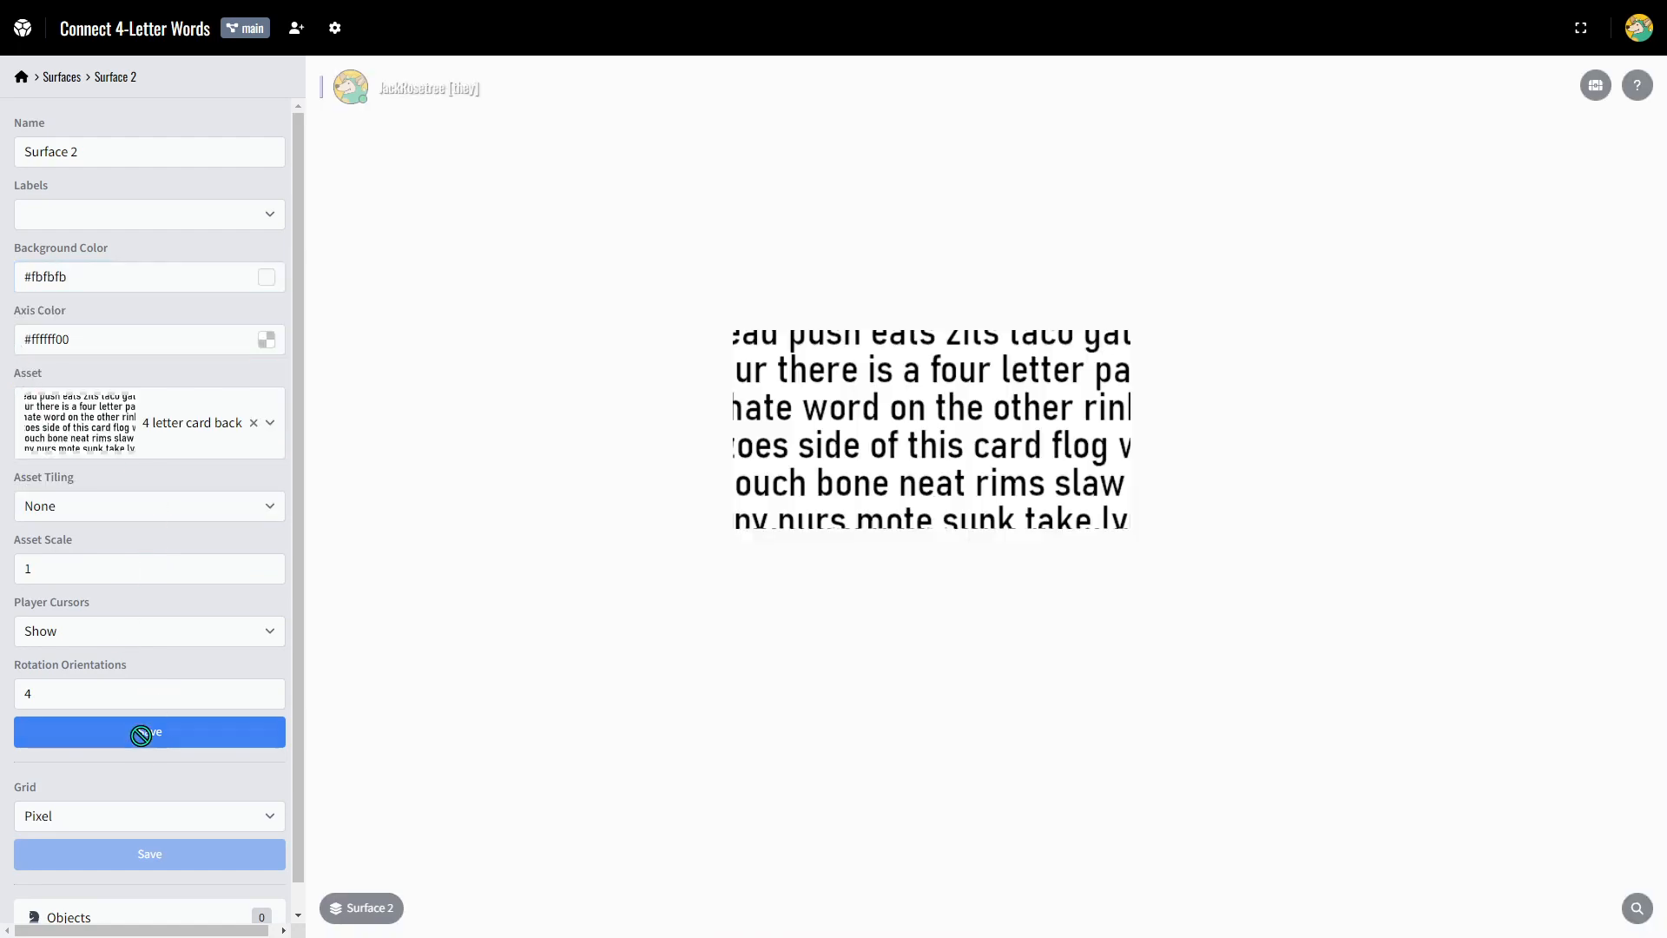
scroll(1042, 374, "down", 2)
scroll(974, 373, "up", 1)
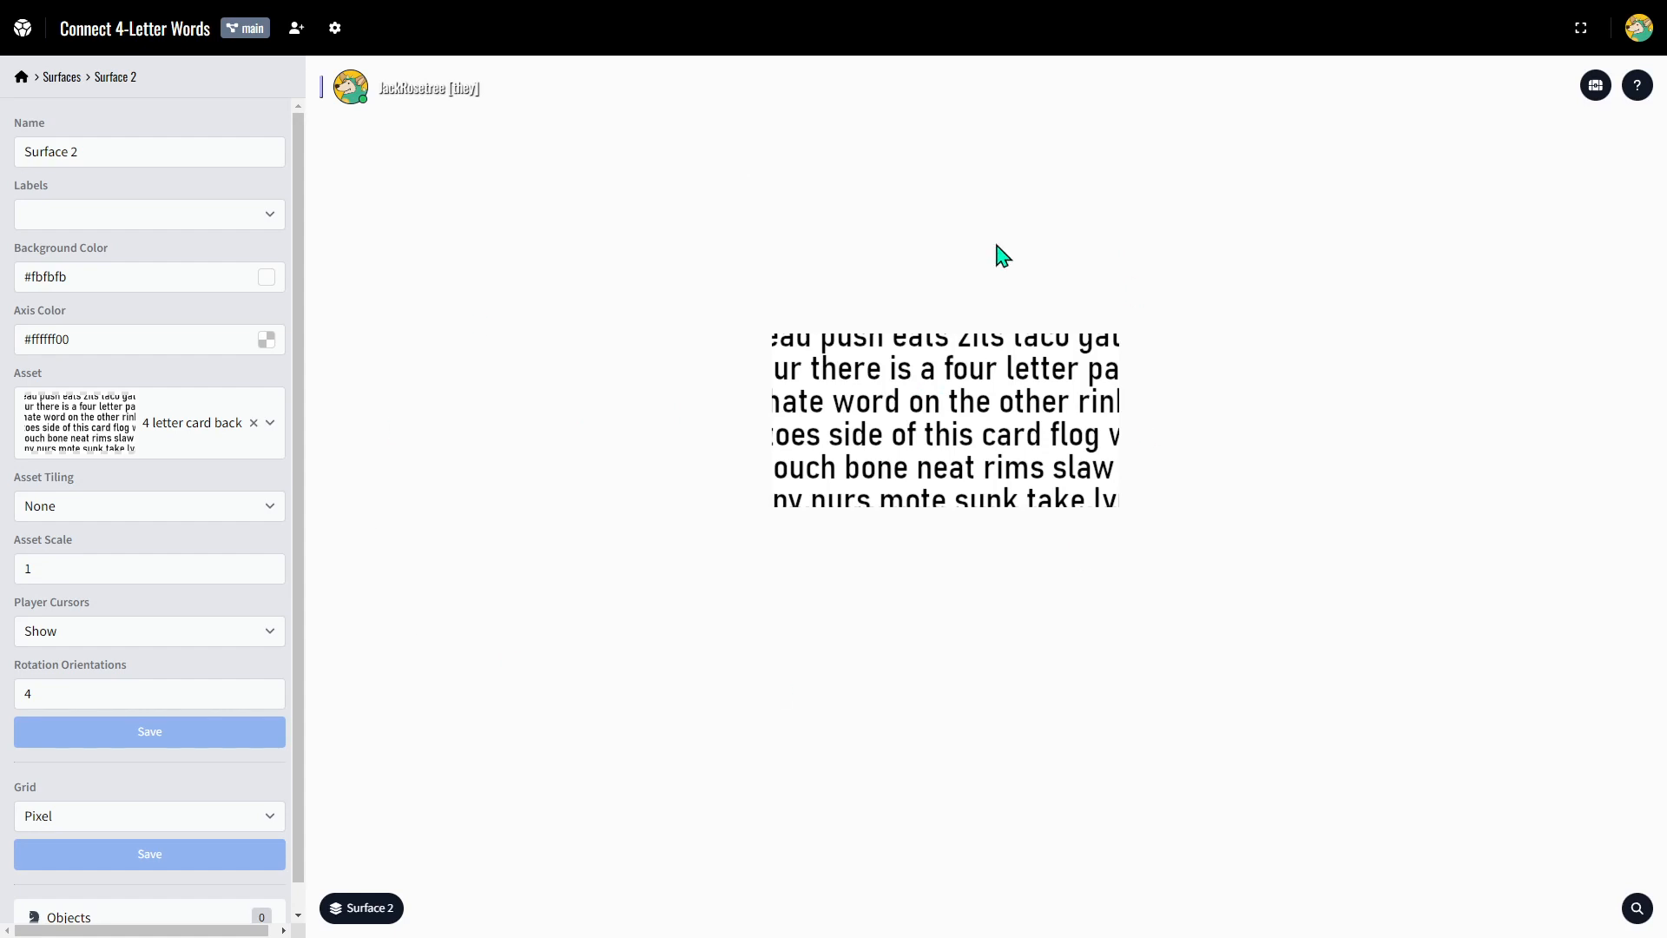
Set Surface 2's asset tiling to Repeat and save.
left_click(75, 508)
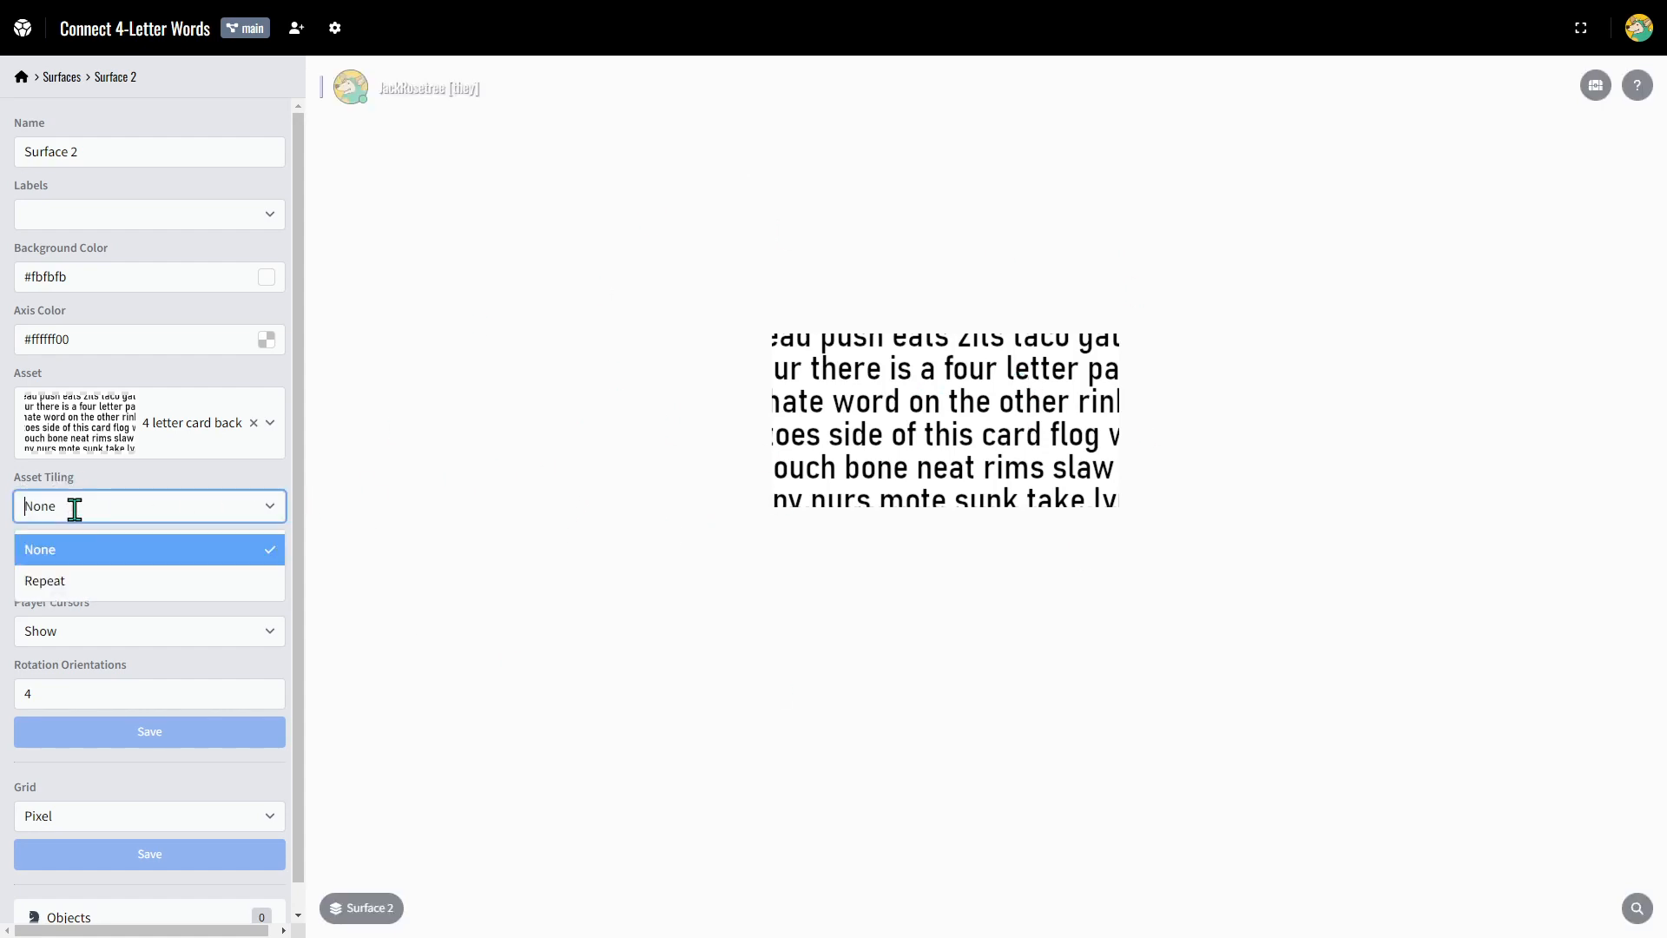
left_click(57, 580)
left_click(171, 748)
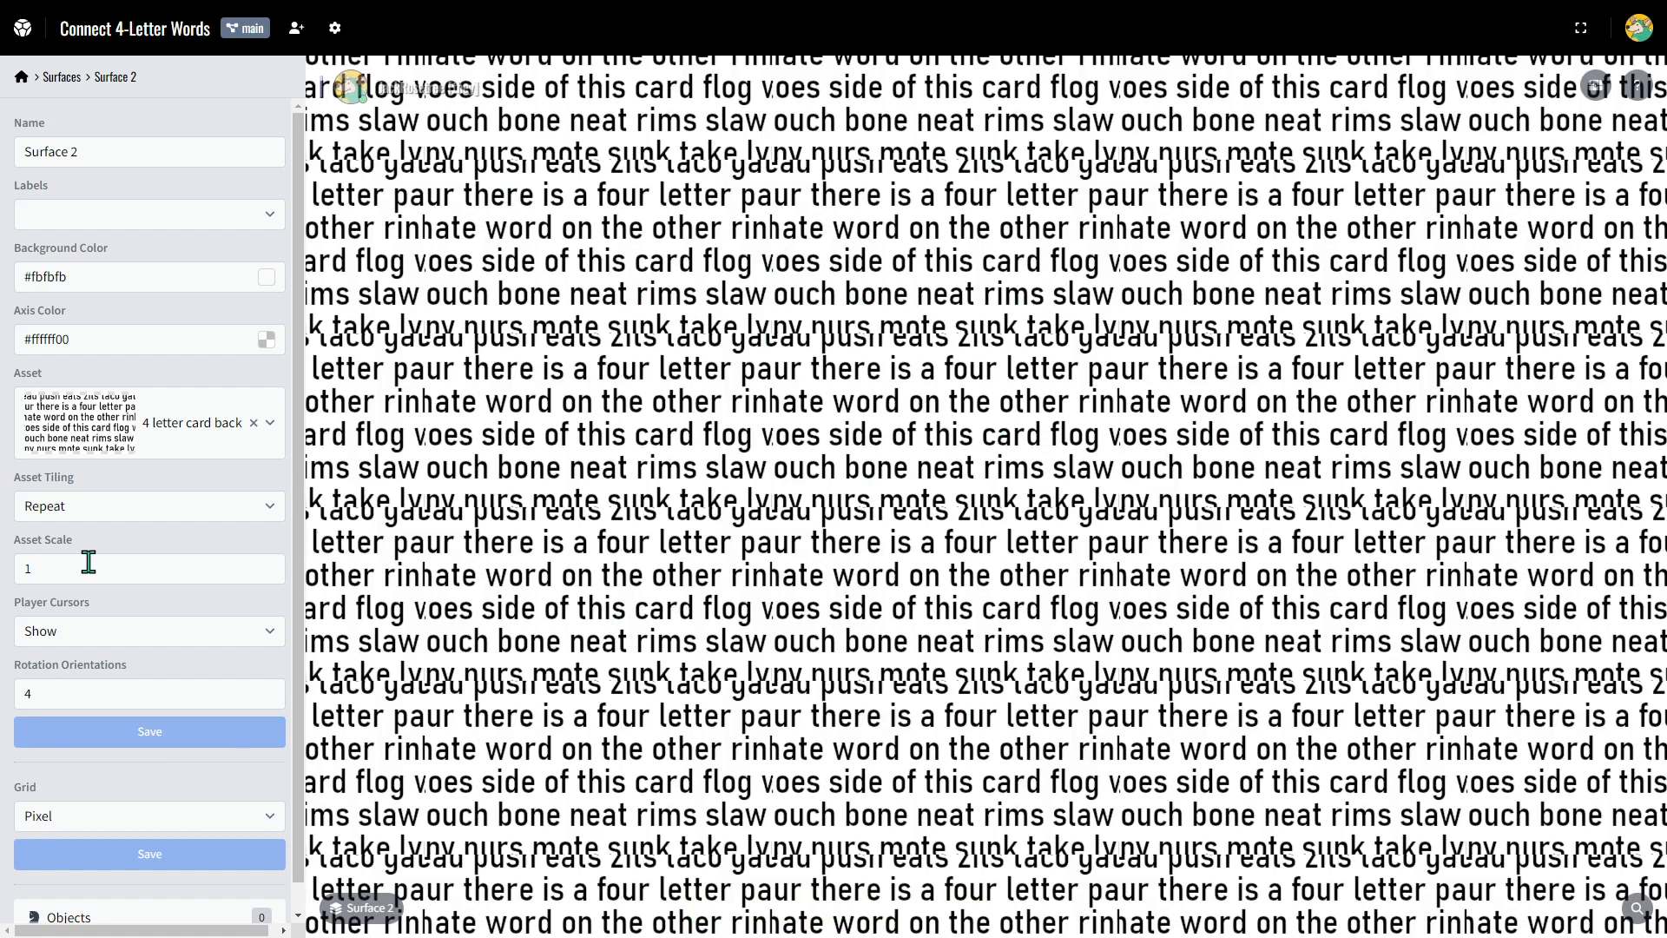
Set the asset scale of Surface 2 to 0.5 and save.
double_click(55, 571)
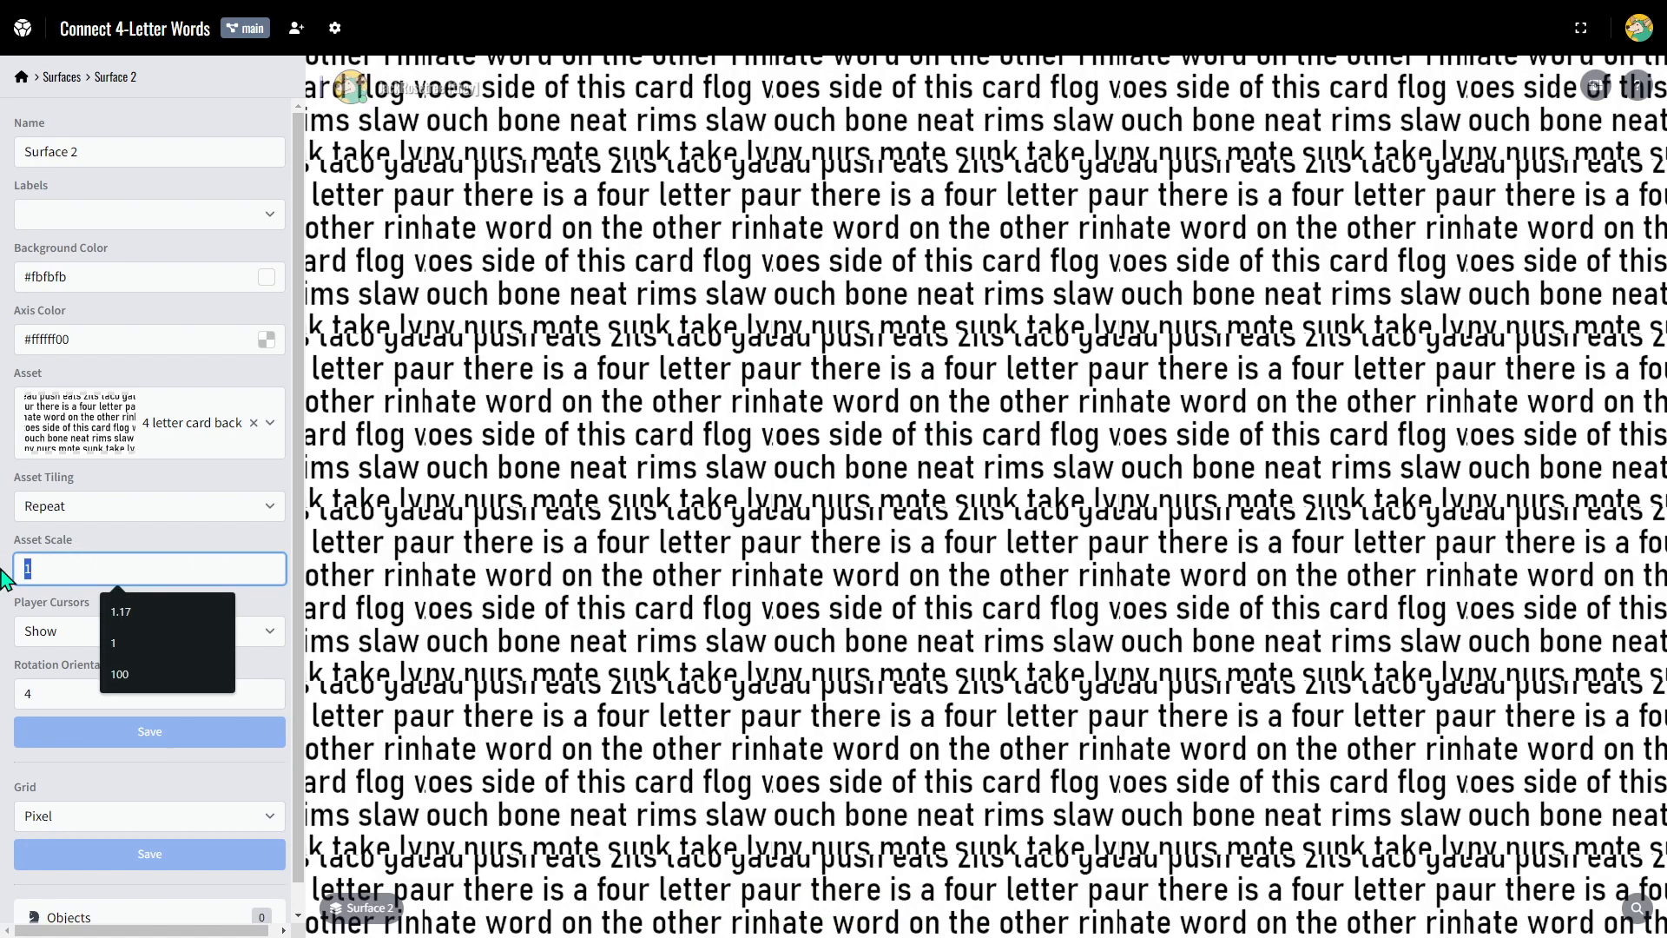
key("BackSpace")
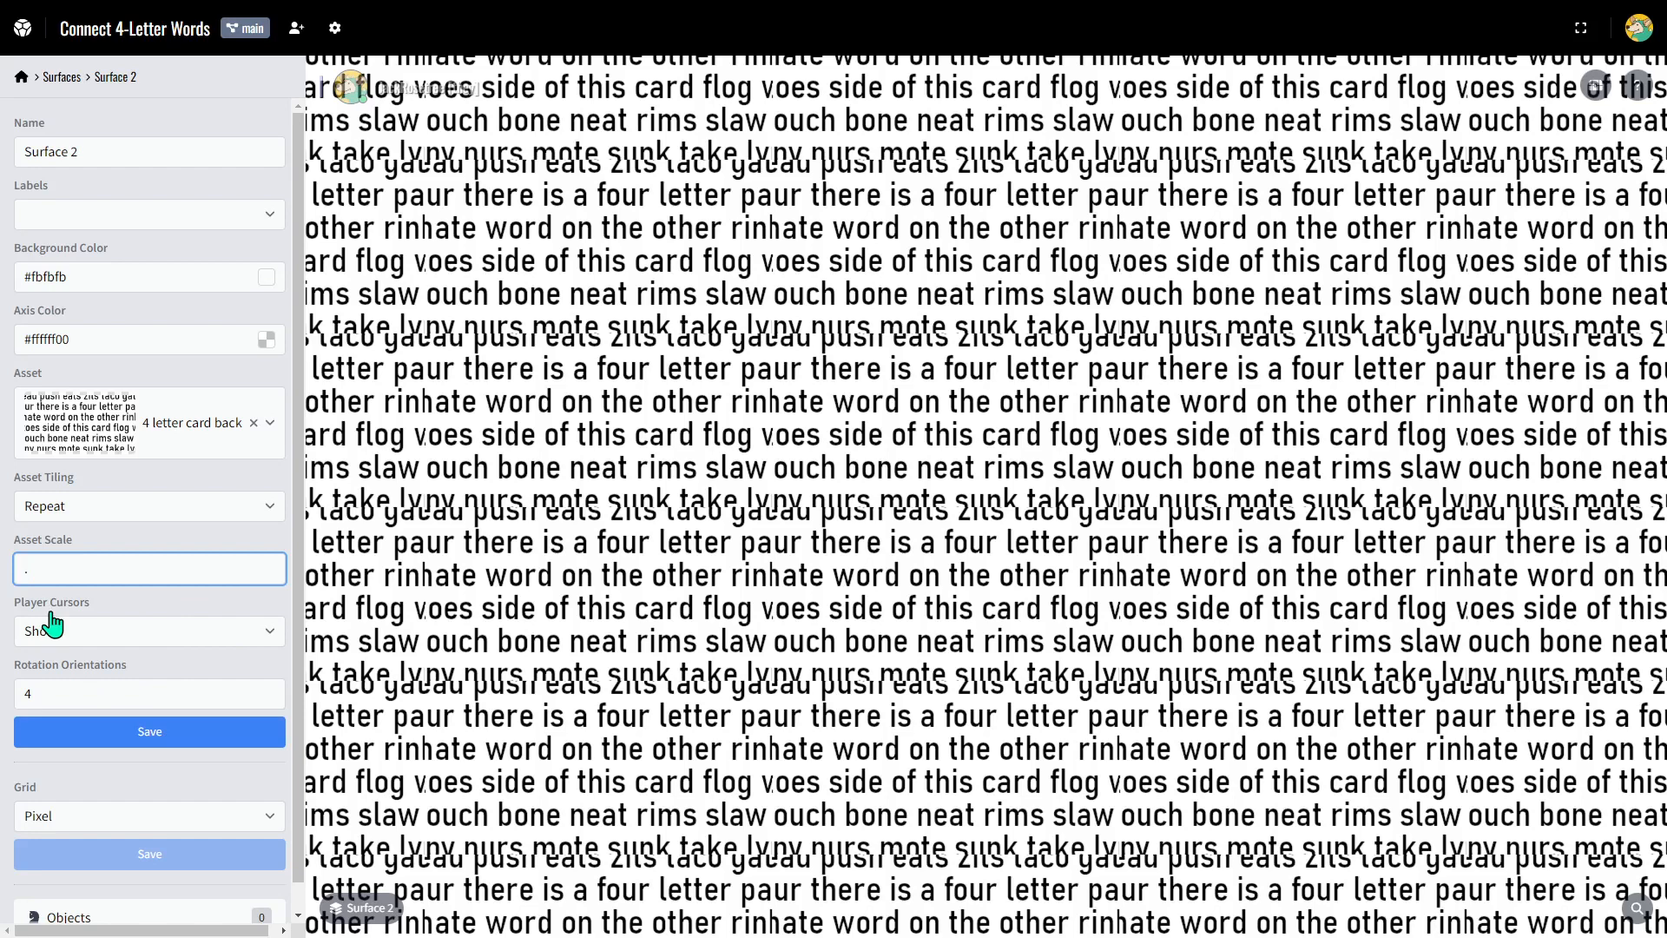
type(".5")
key("Return")
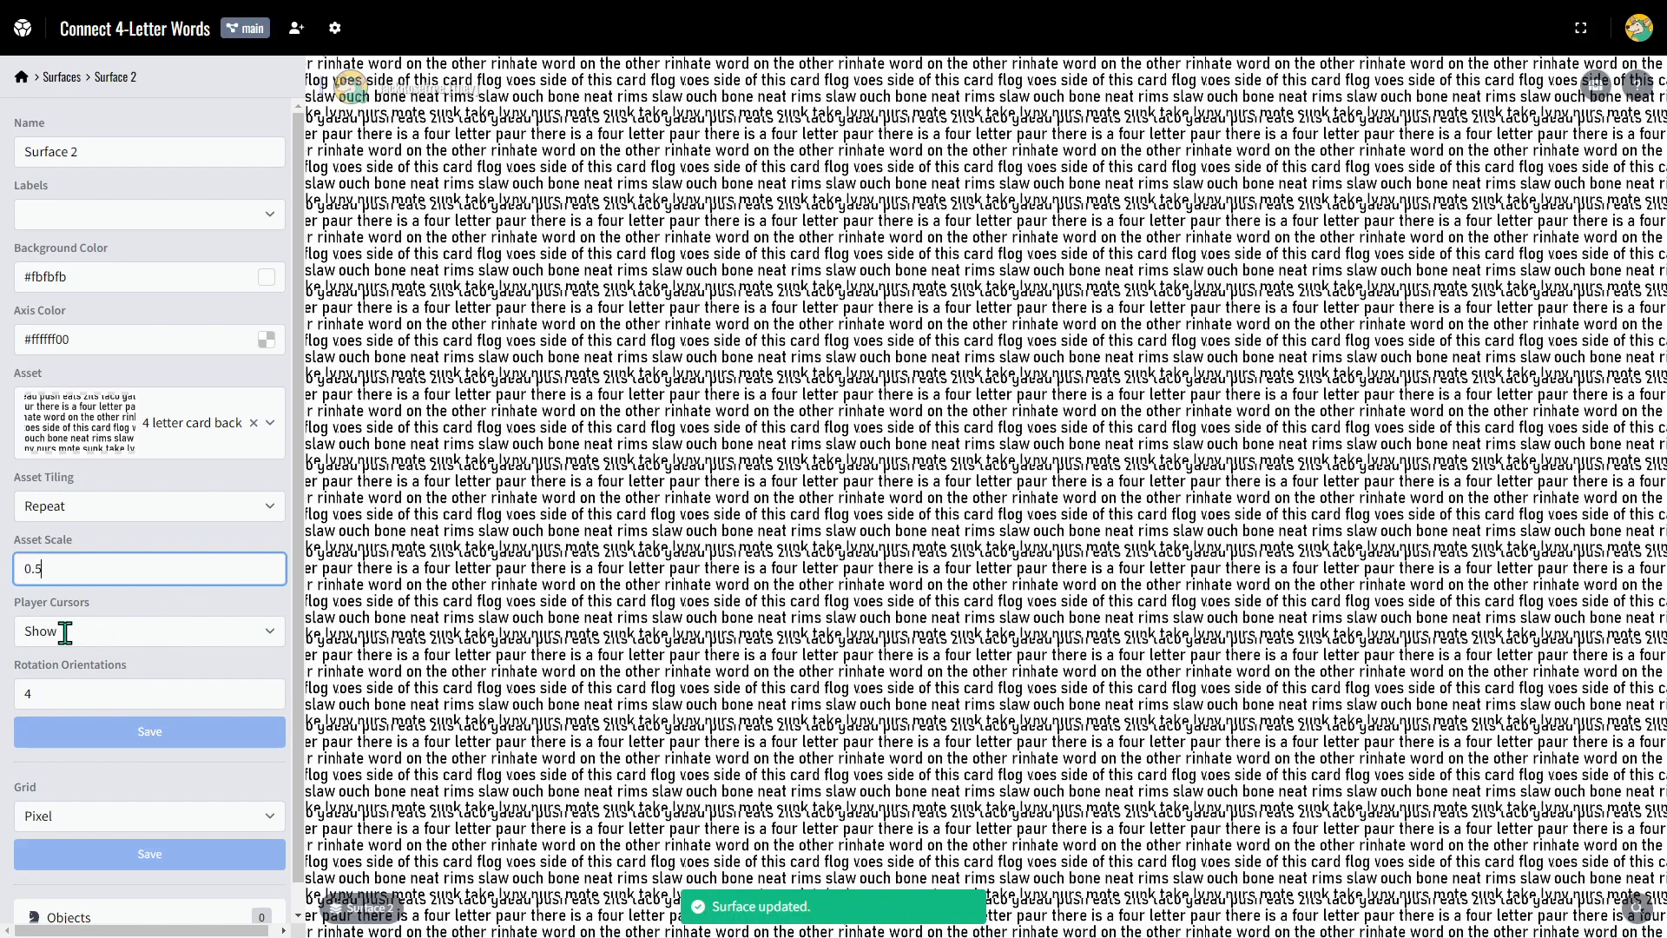
Examine the Player Cursors options and the Rotation Orientations setting of Surface 2.
left_click(63, 631)
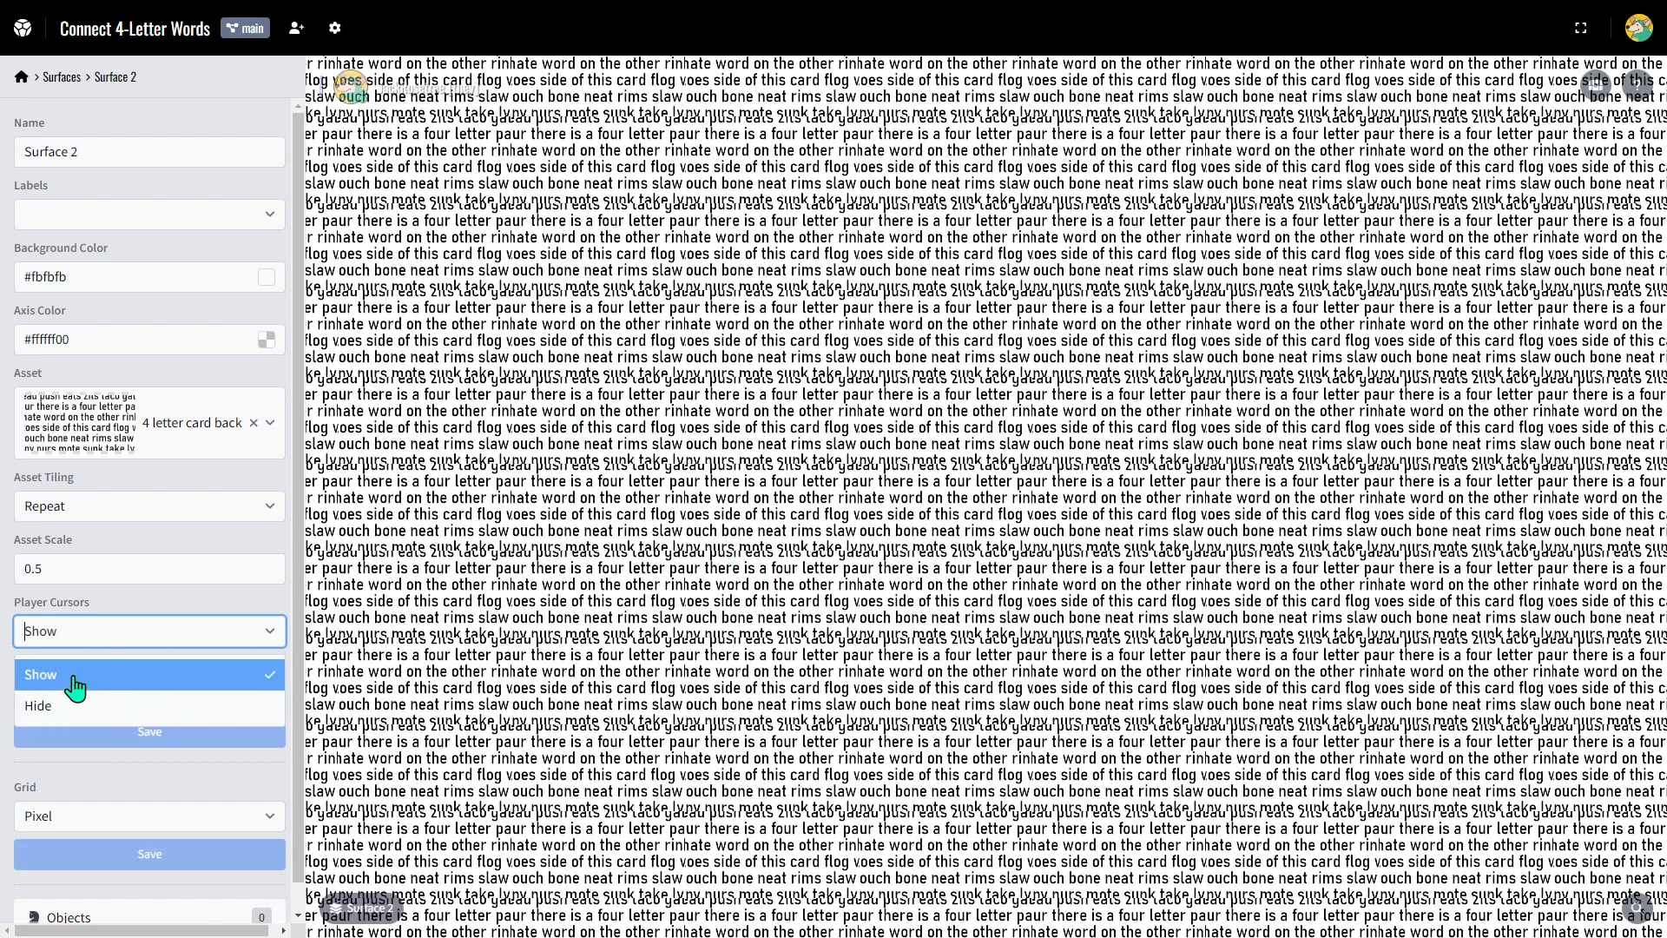
left_click(99, 781)
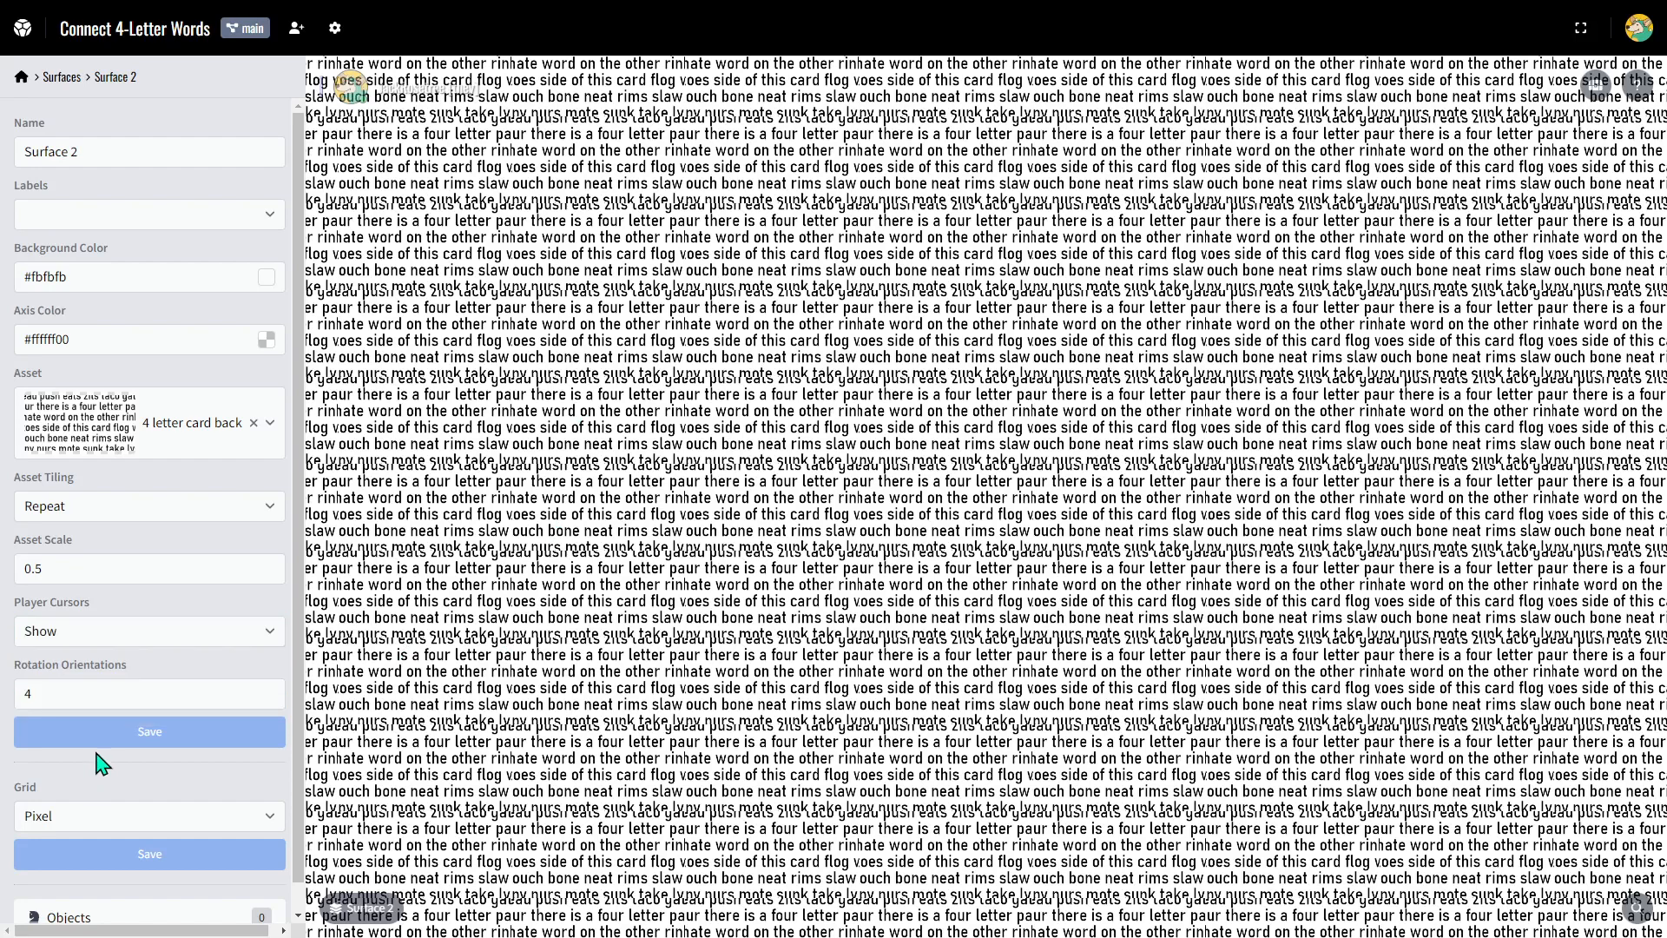
left_click(78, 693)
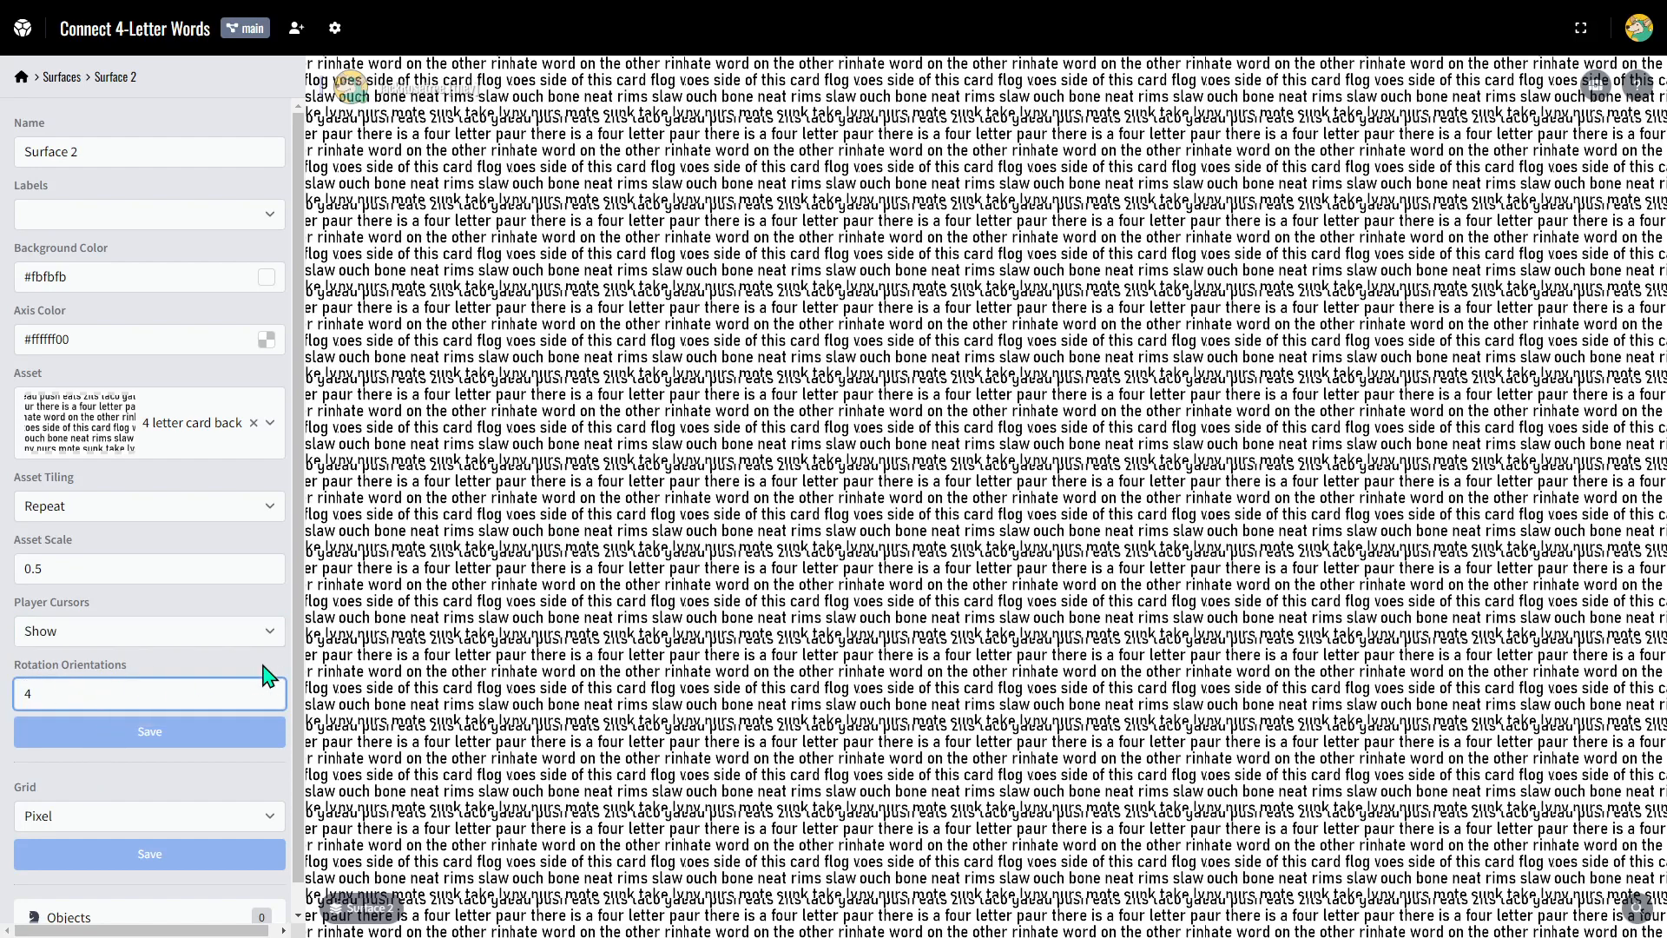
left_click(717, 521)
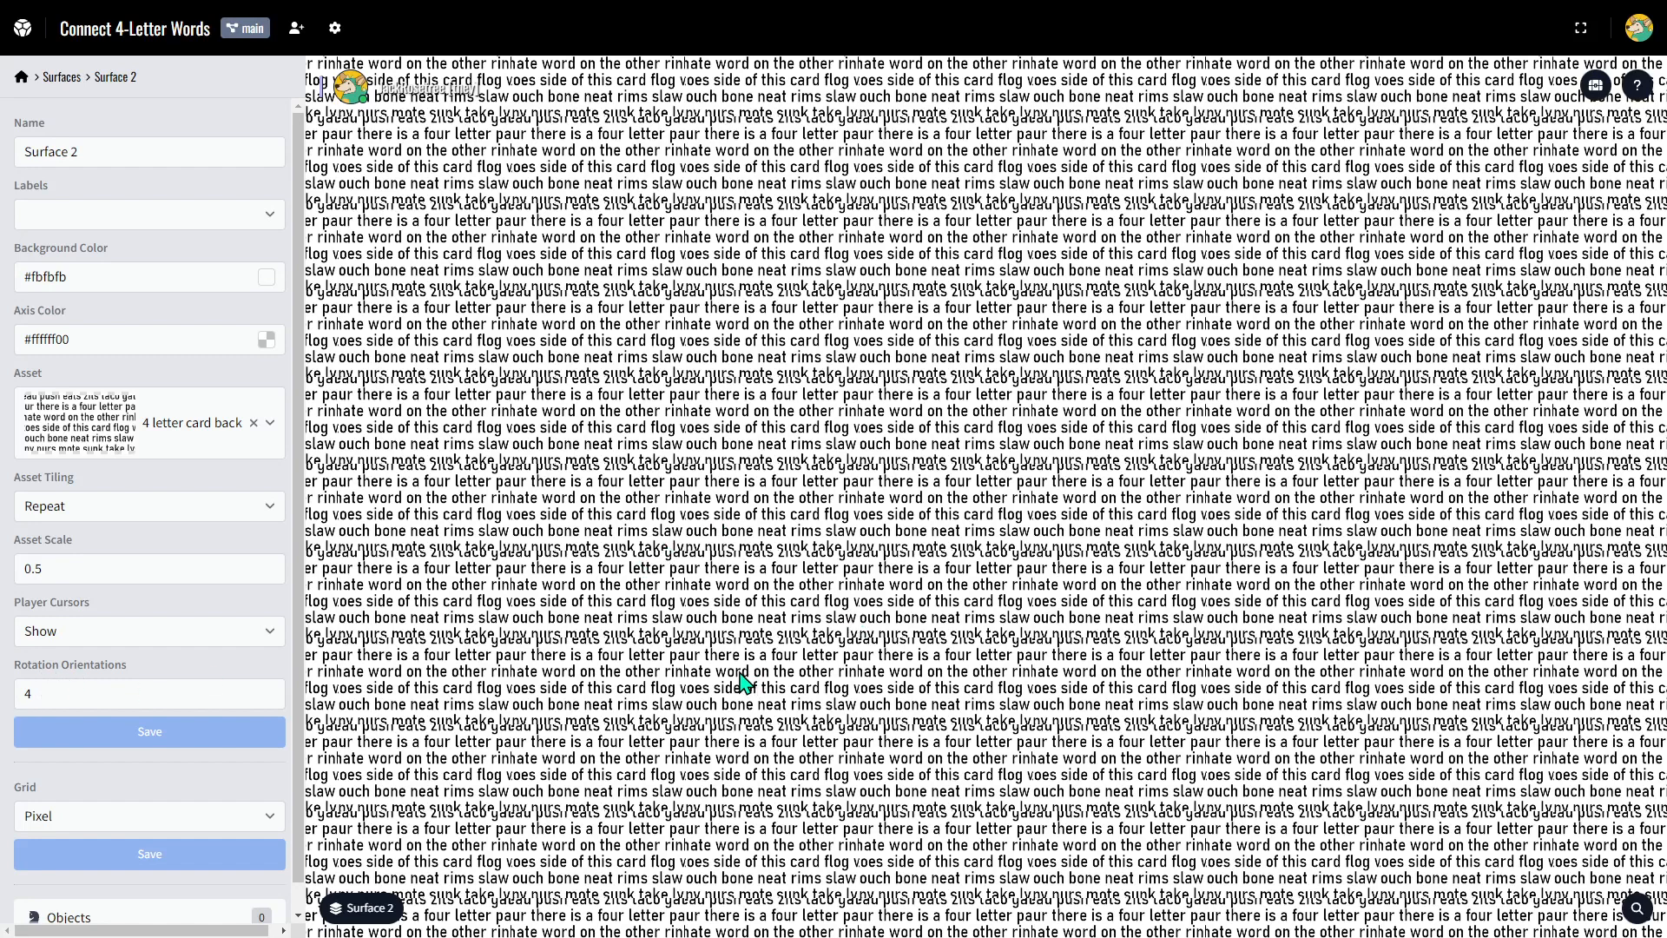
Display Surface 1 and rotate its view step by step through a full turn.
left_click(360, 907)
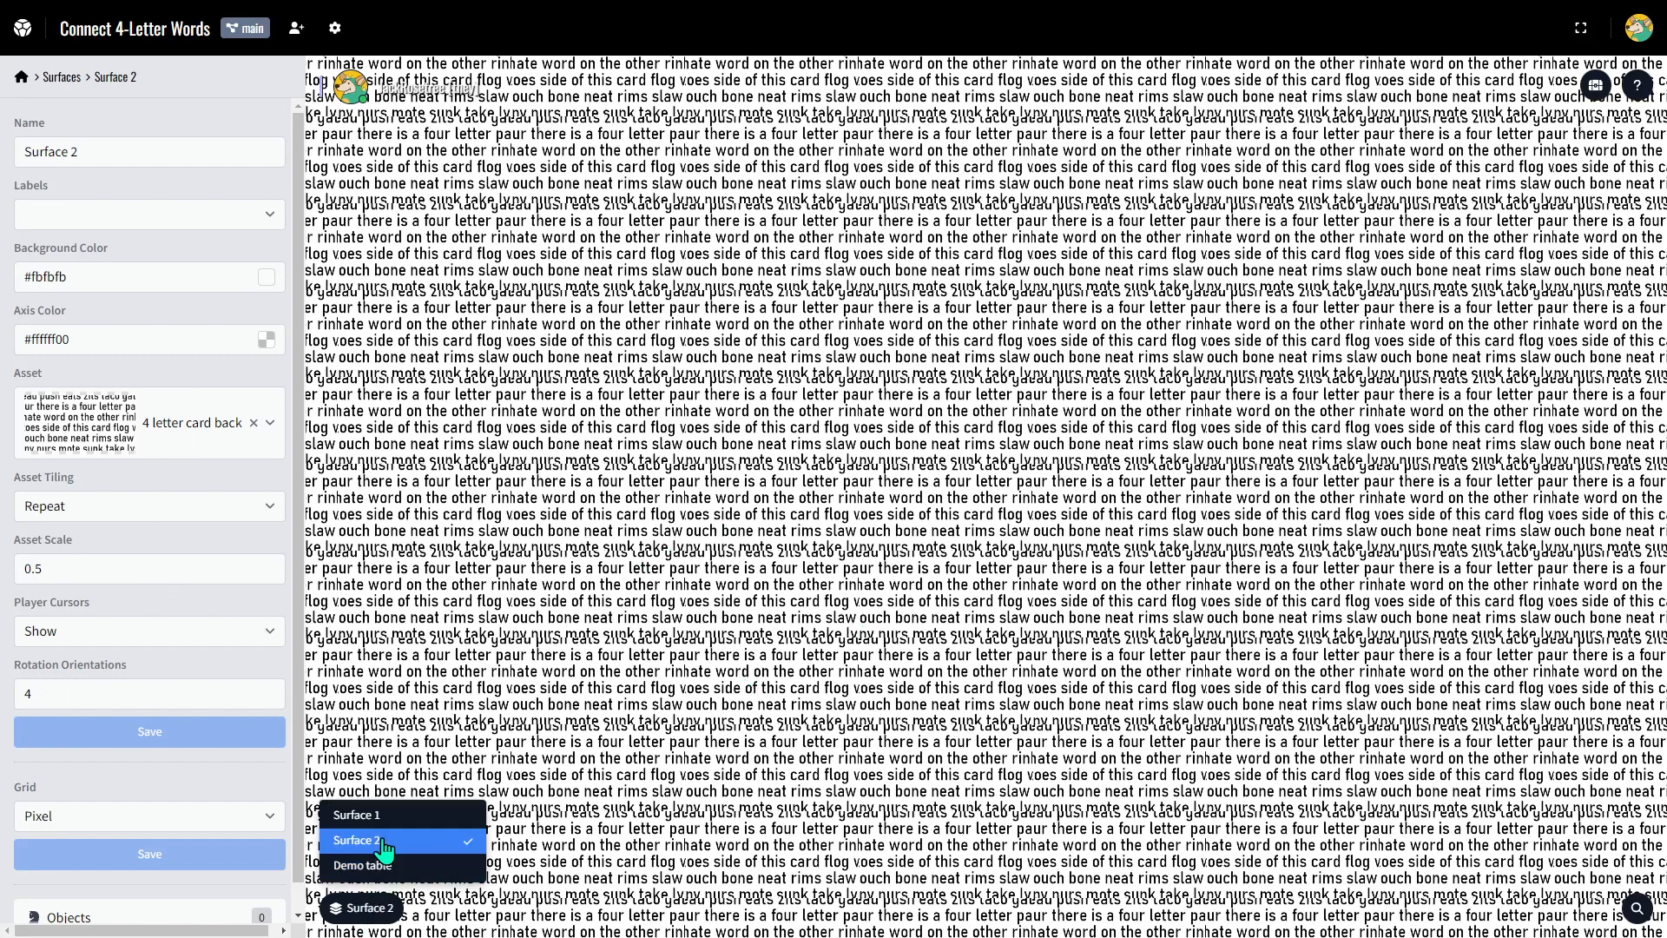
left_click(386, 816)
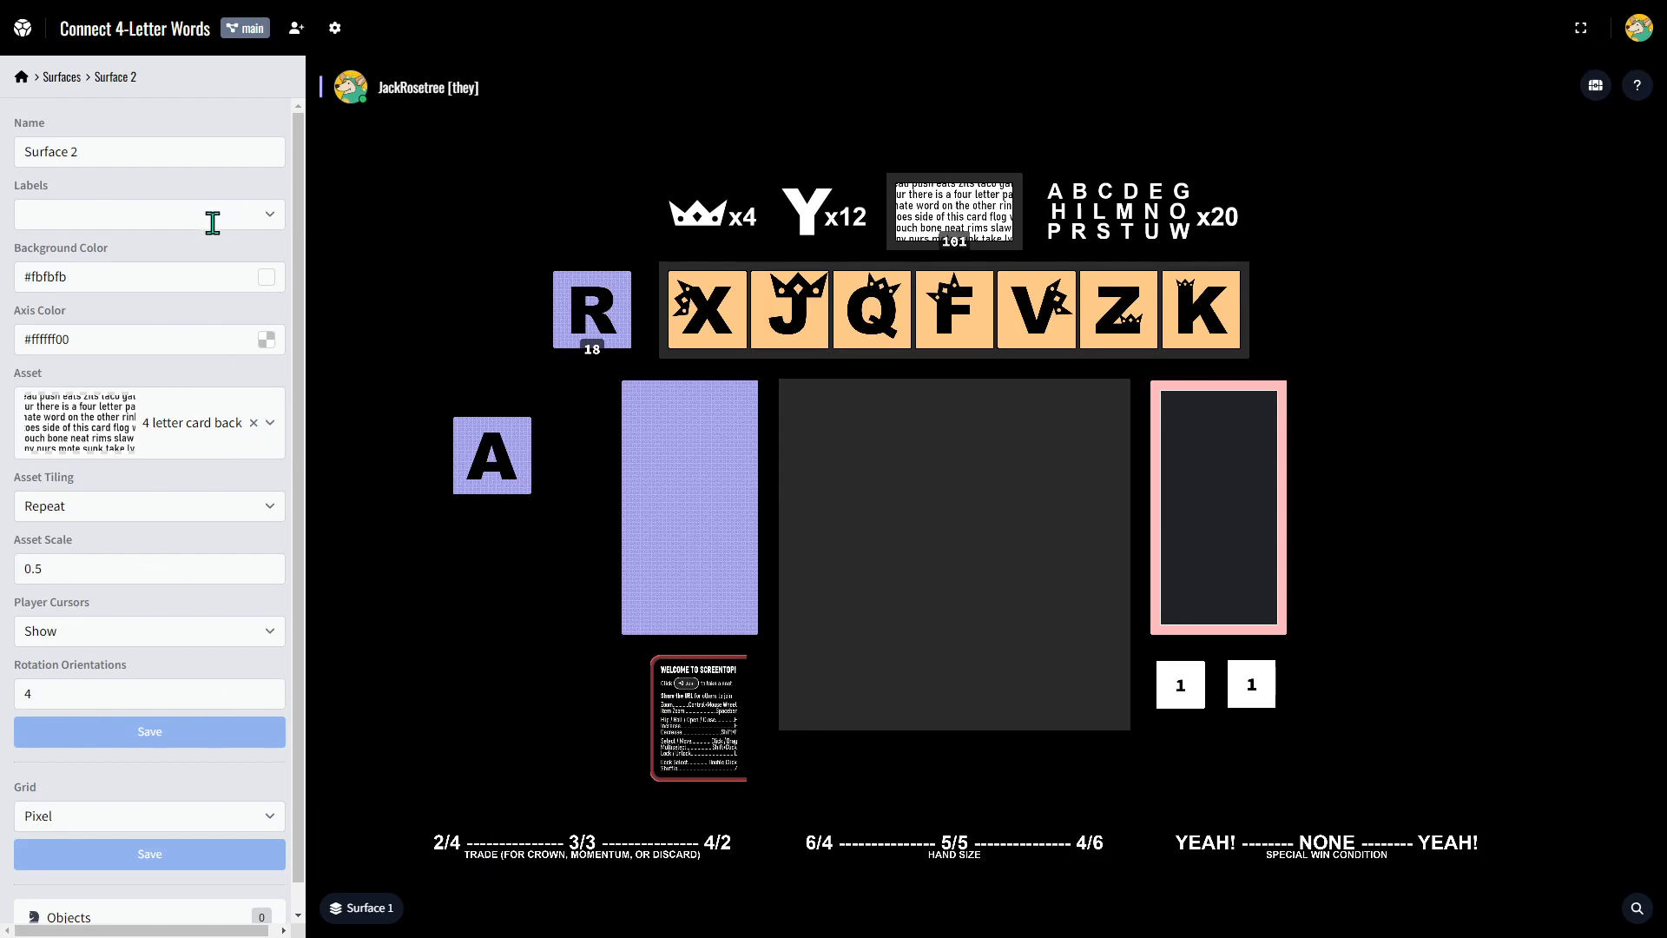
key("e")
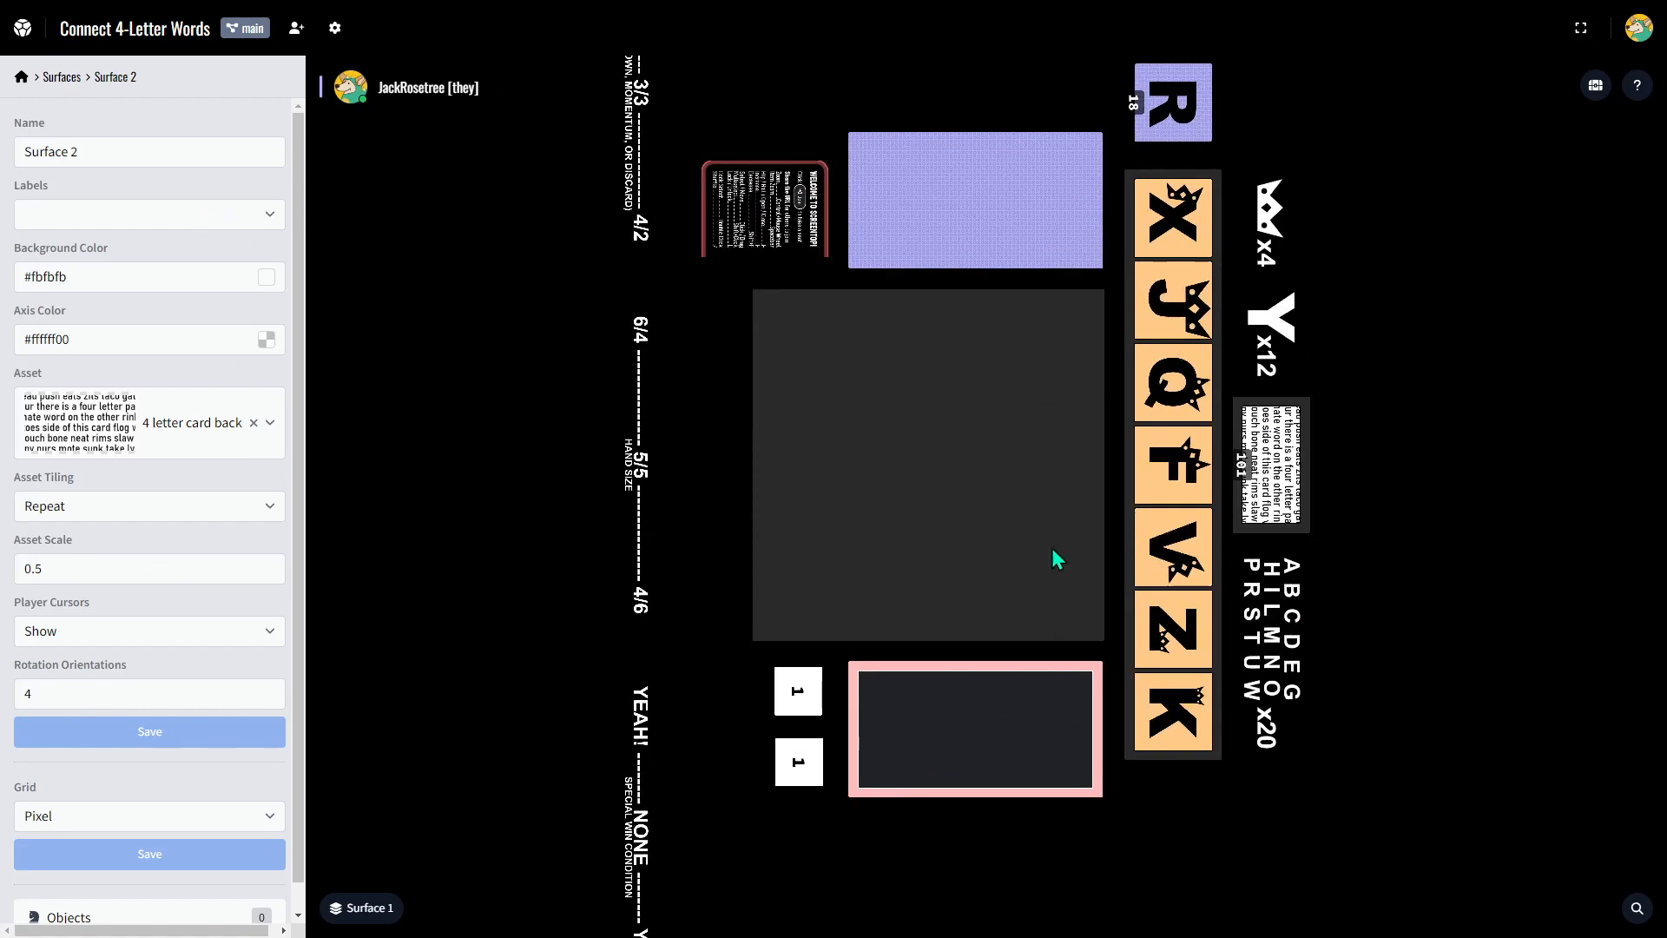
key("e")
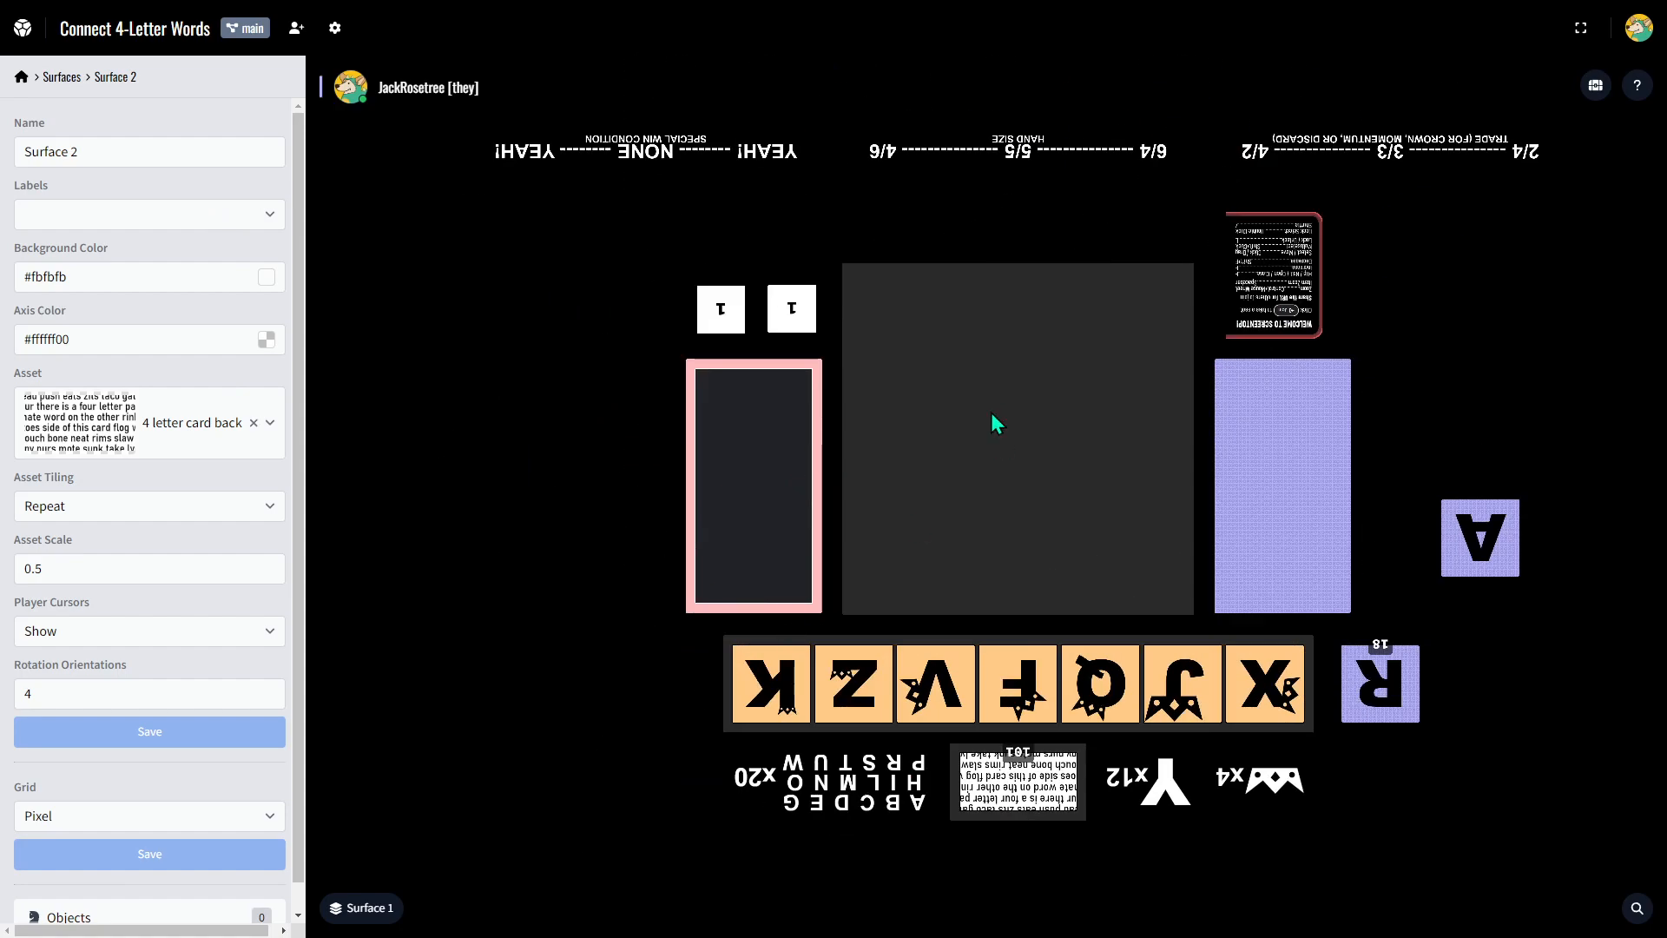
key("e")
key("e")
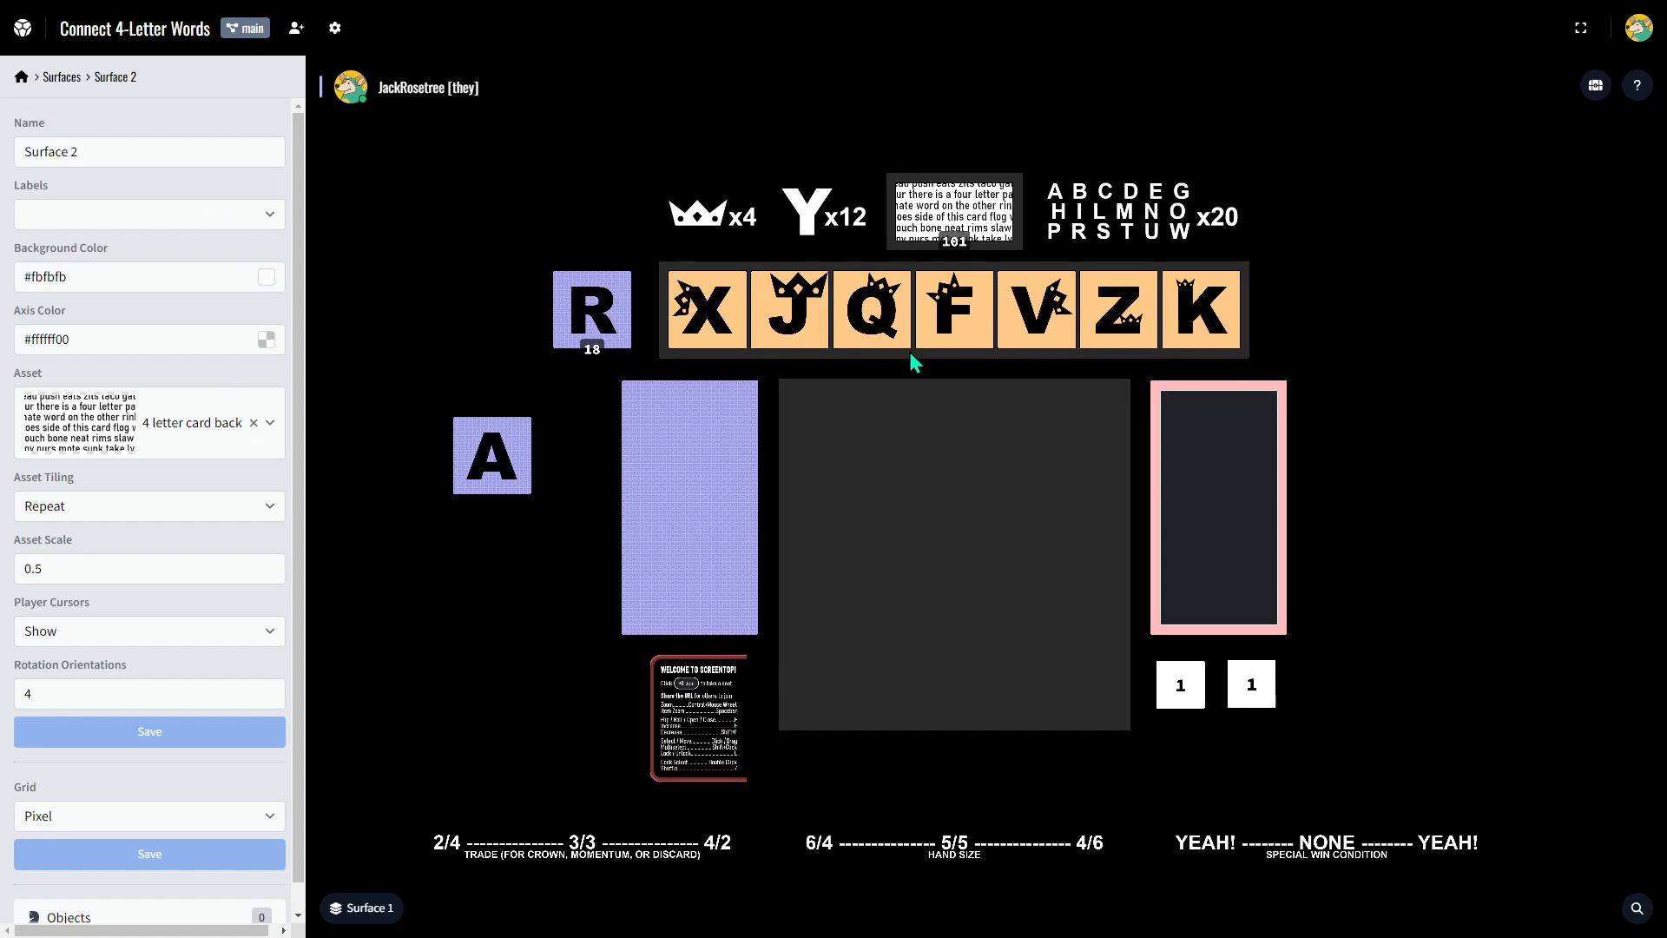
left_click(753, 427)
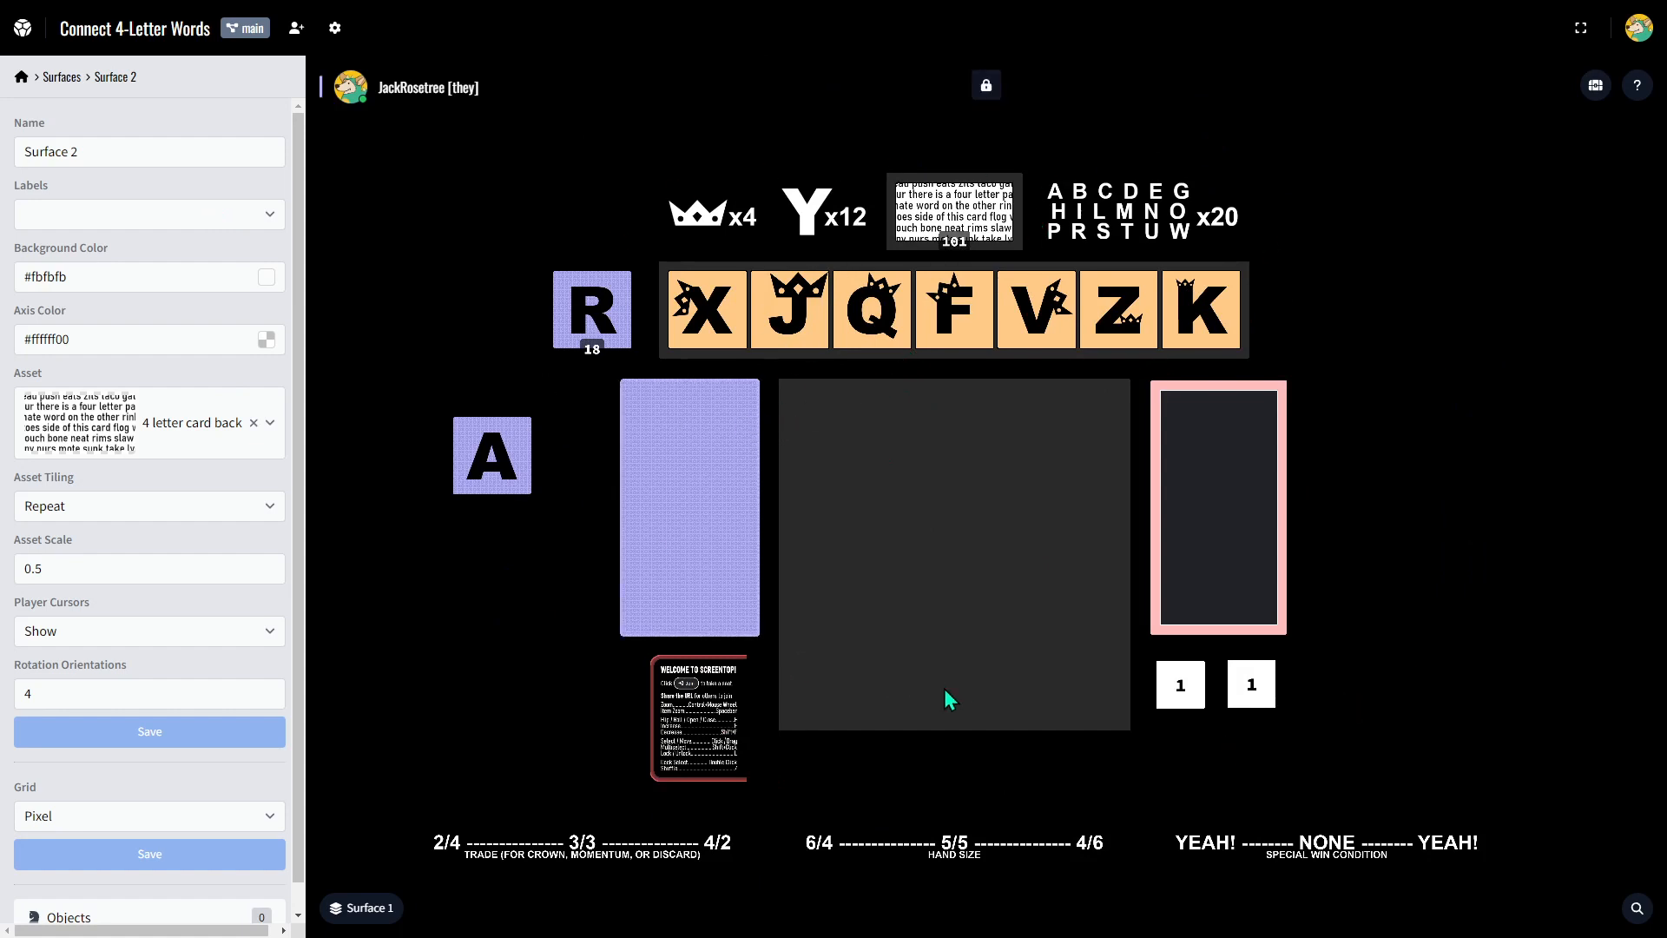
Set Surface 2's rotation orientations to 1, save, and display Surface 2.
left_click_drag(67, 692, 9, 691)
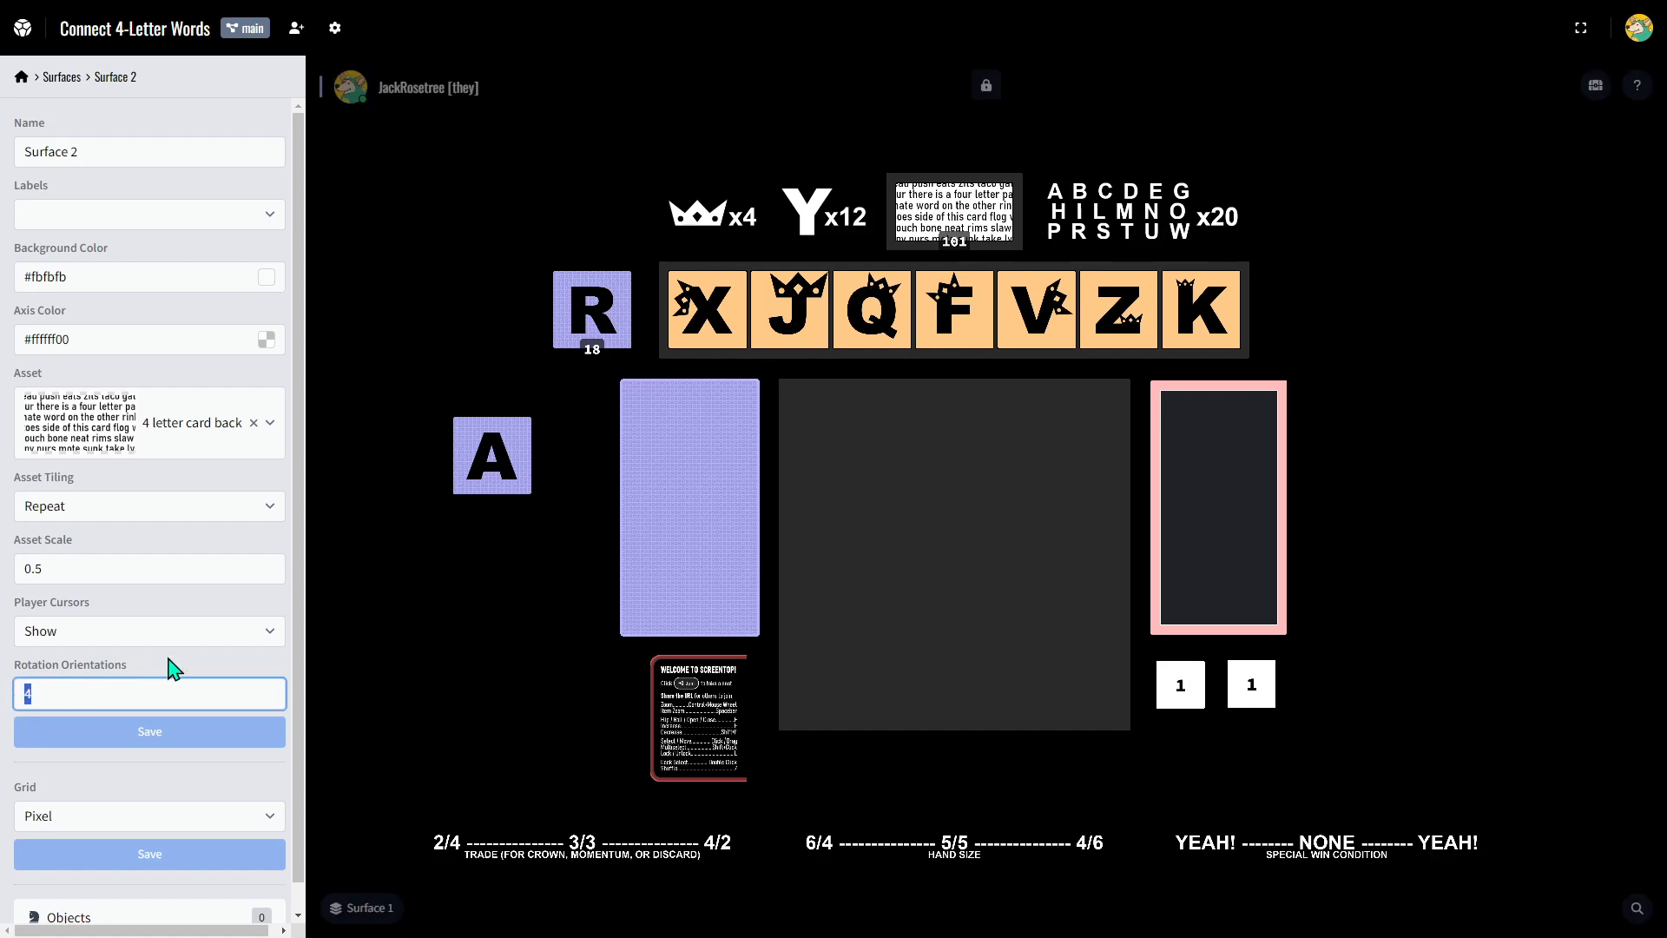
type("1")
left_click(58, 749)
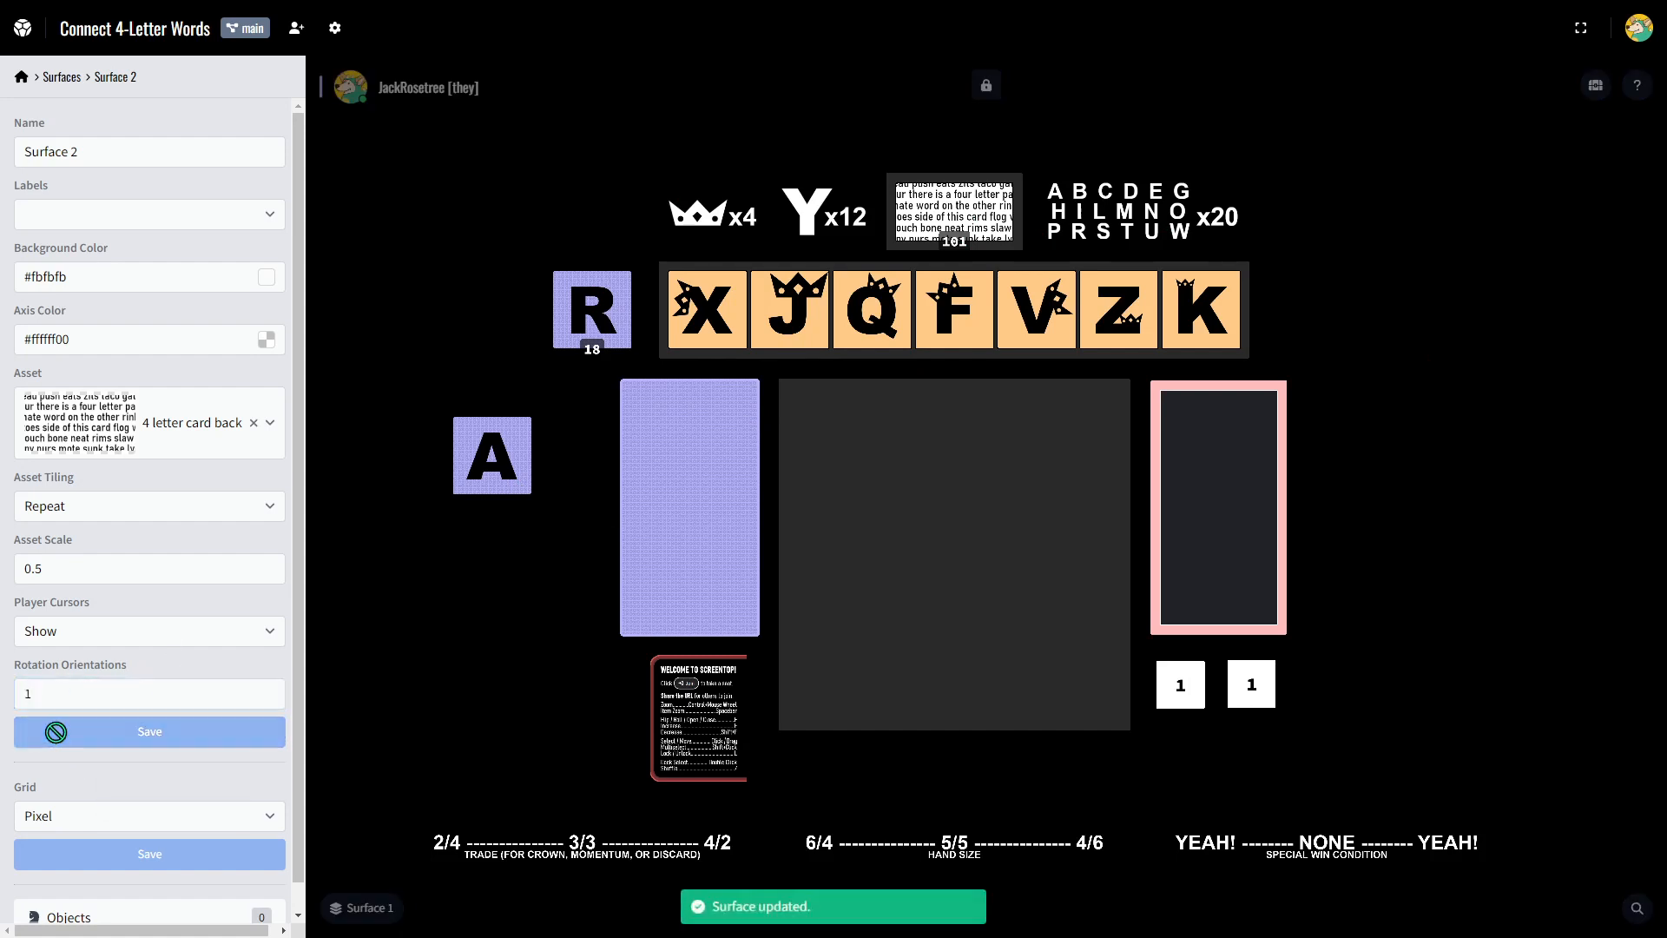
left_click(345, 908)
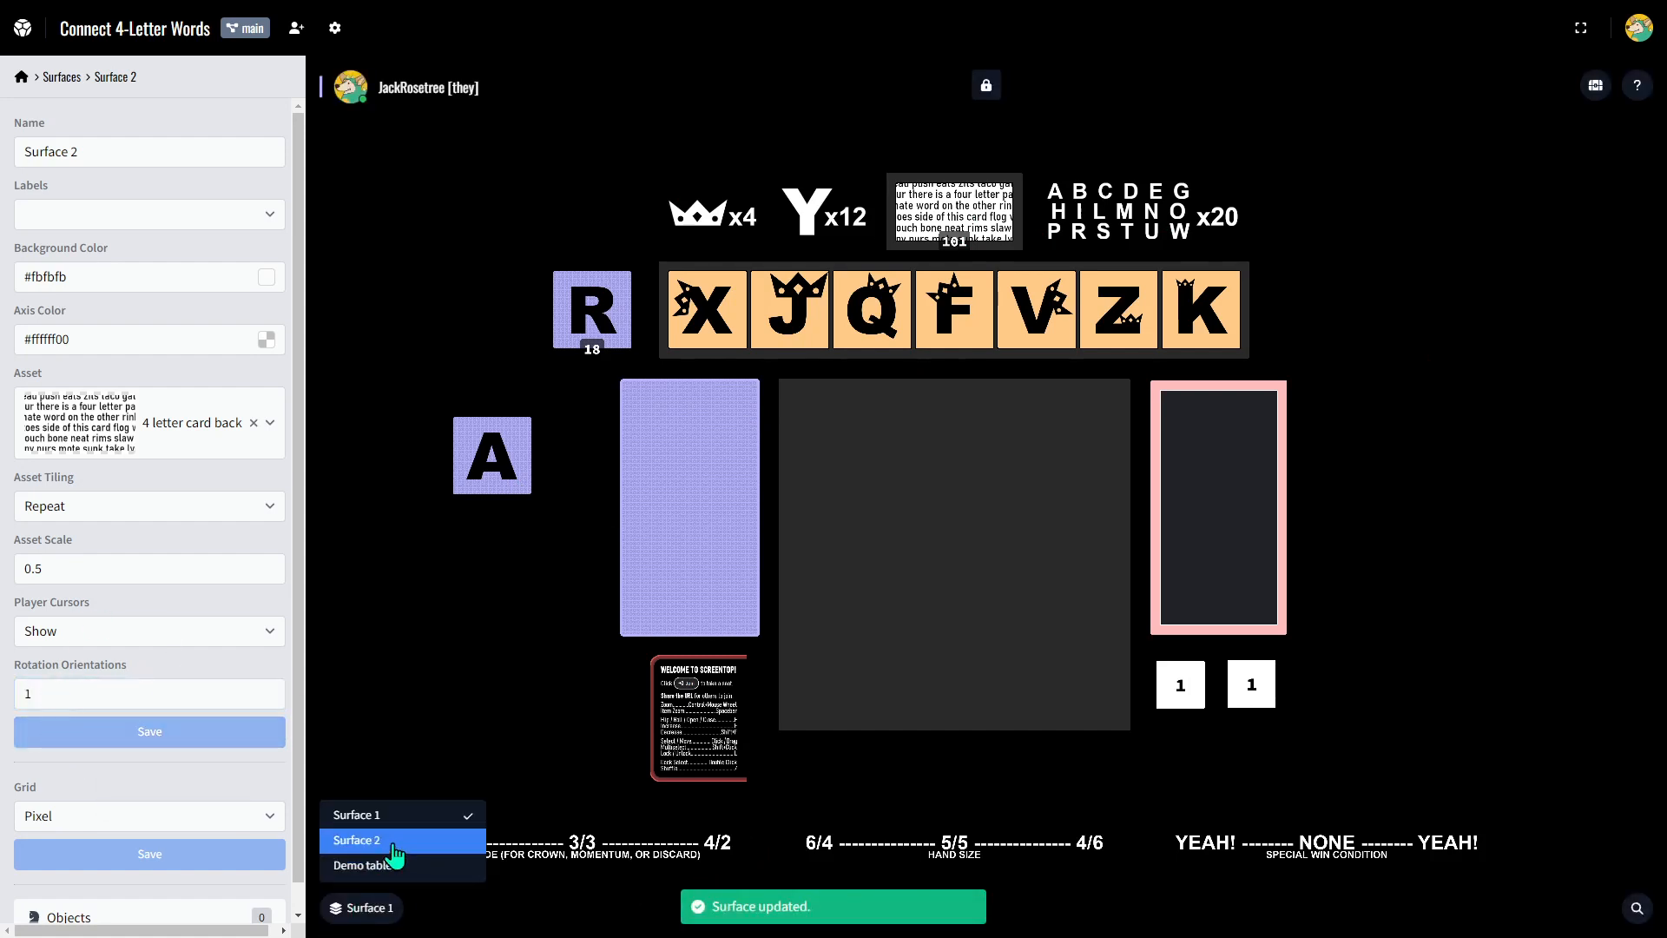
left_click(378, 840)
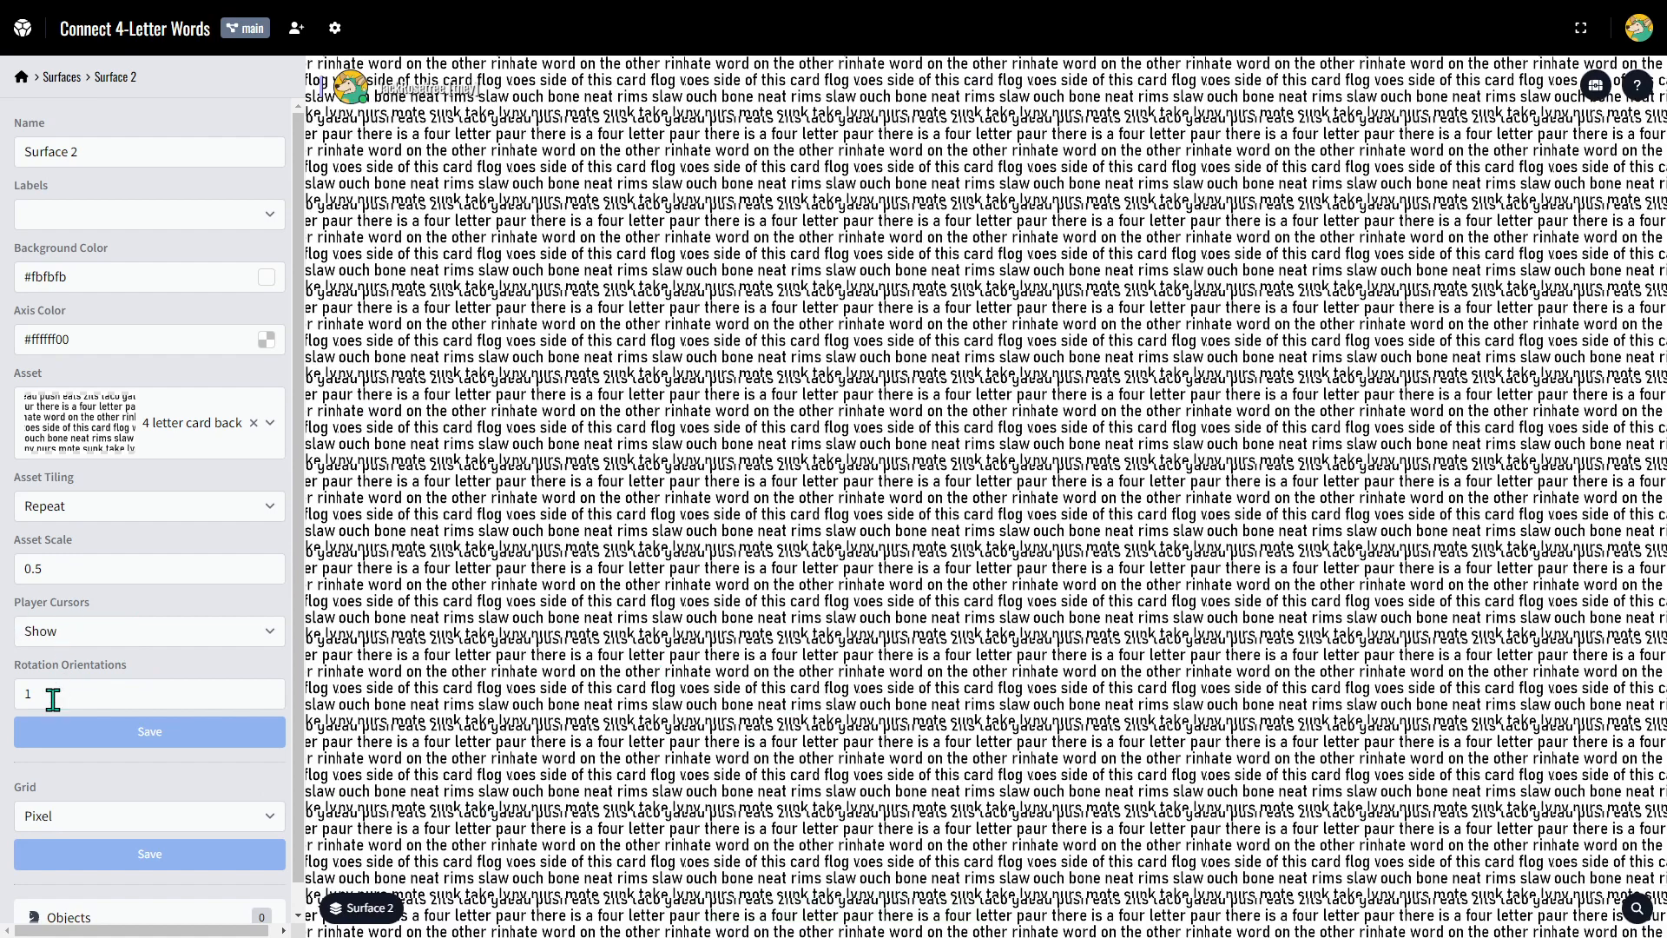
Set Surface 2's rotation orientations to 3, save, and rotate the view to test the orientations.
left_click_drag(53, 700, 4, 707)
type("3")
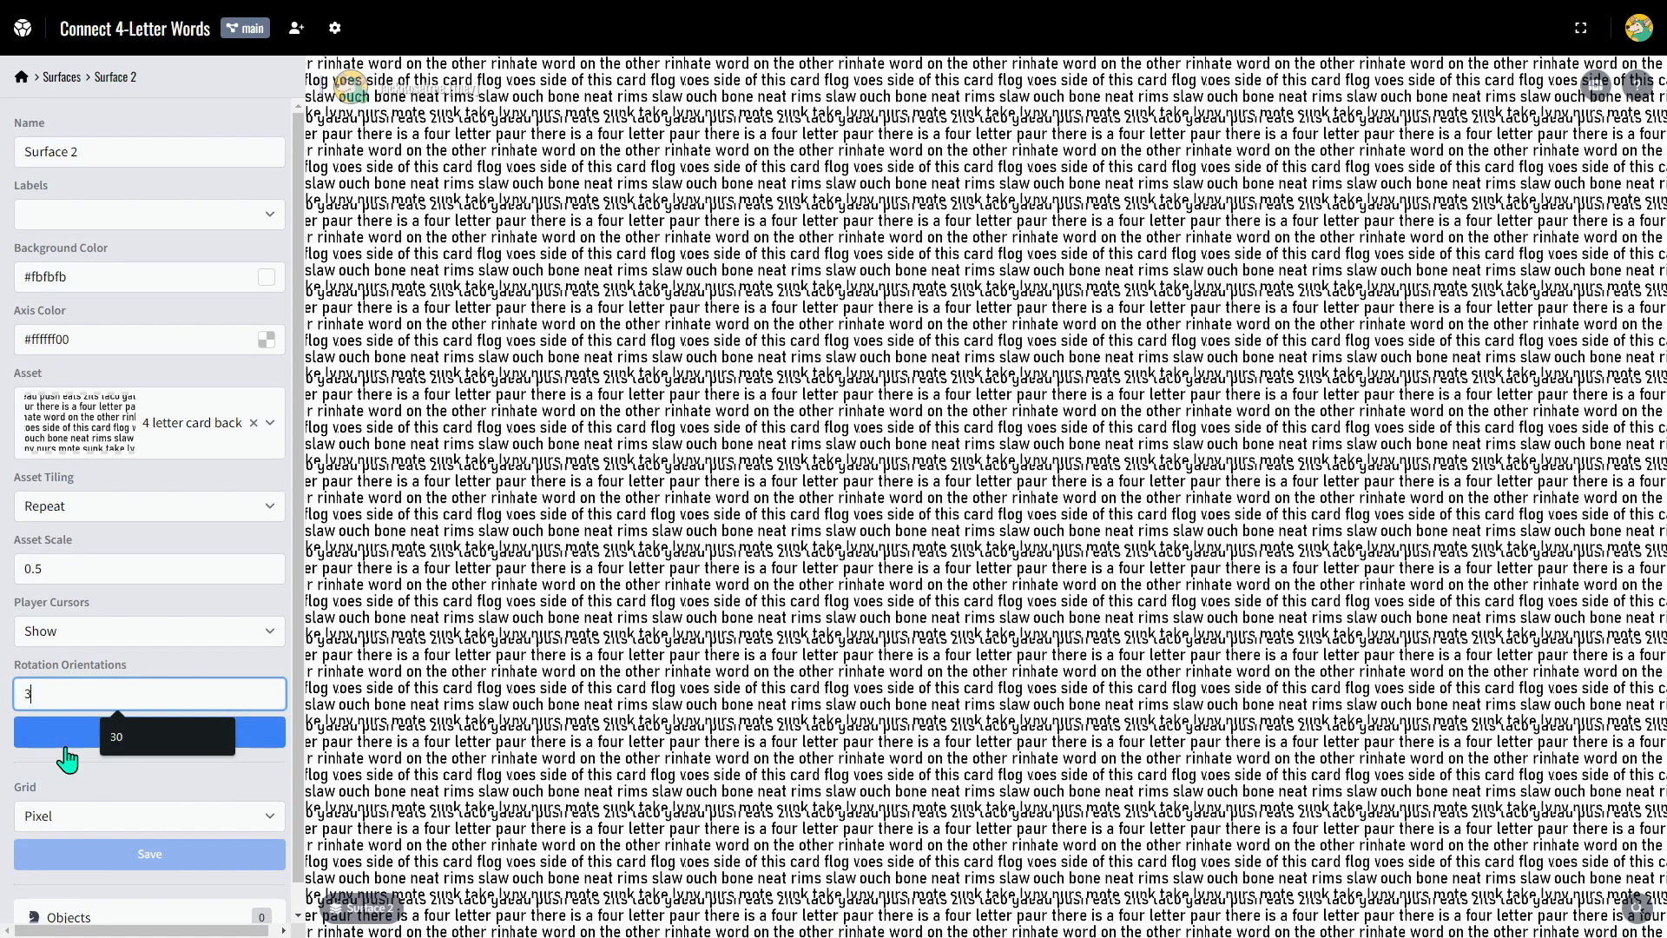
left_click(65, 745)
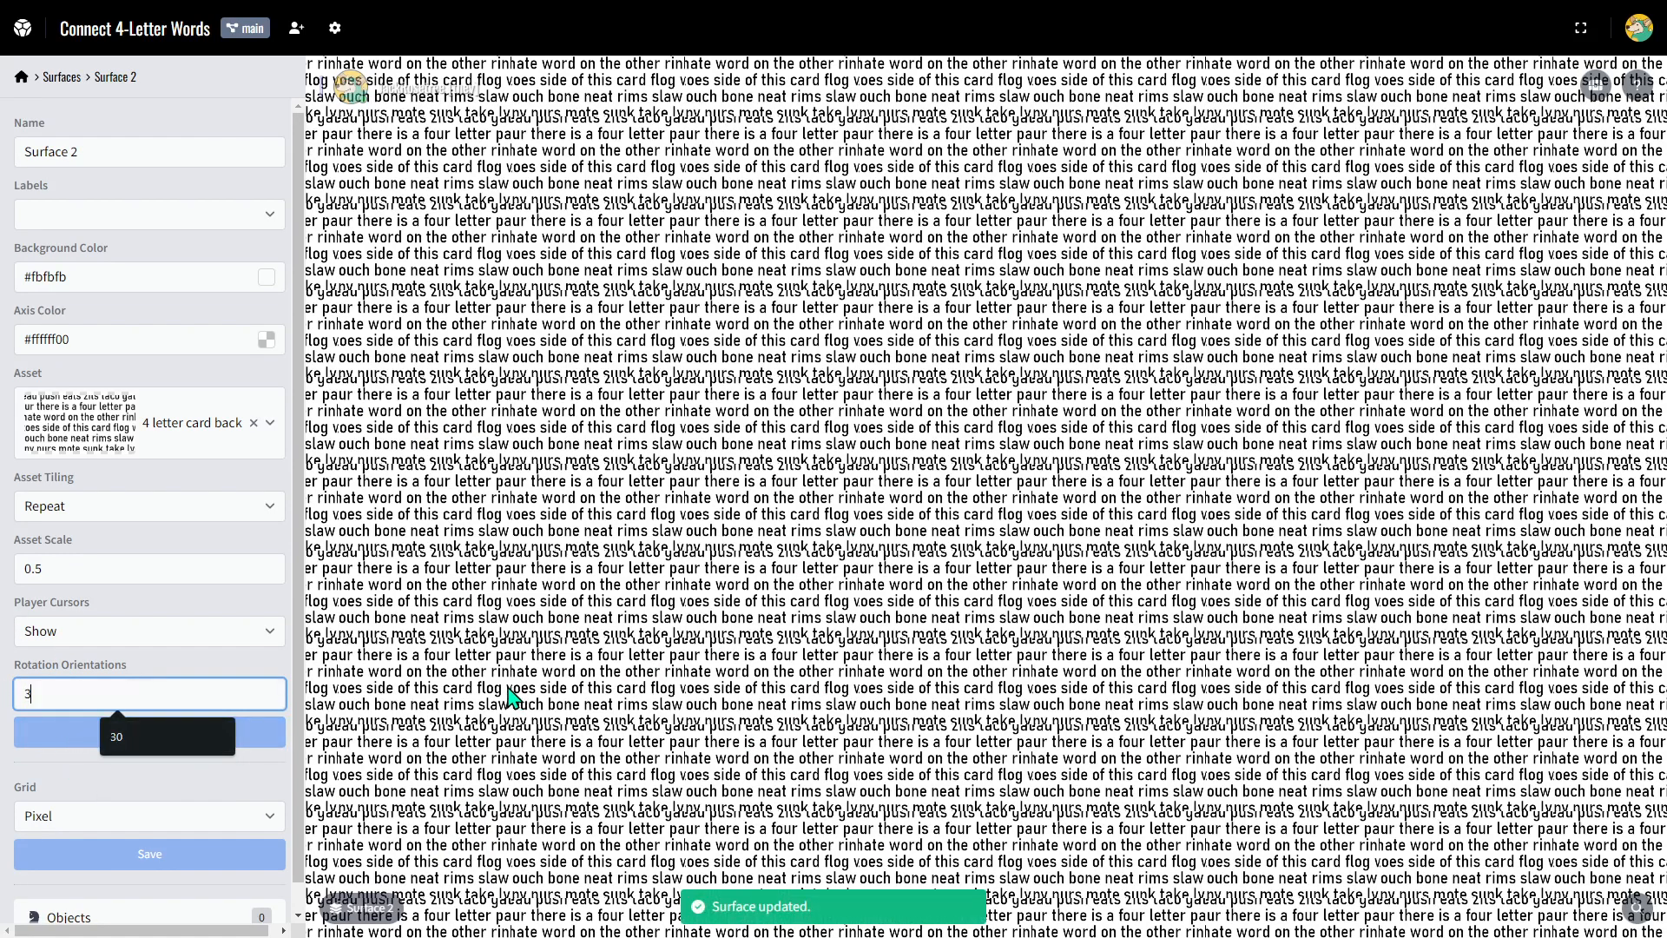
type("r")
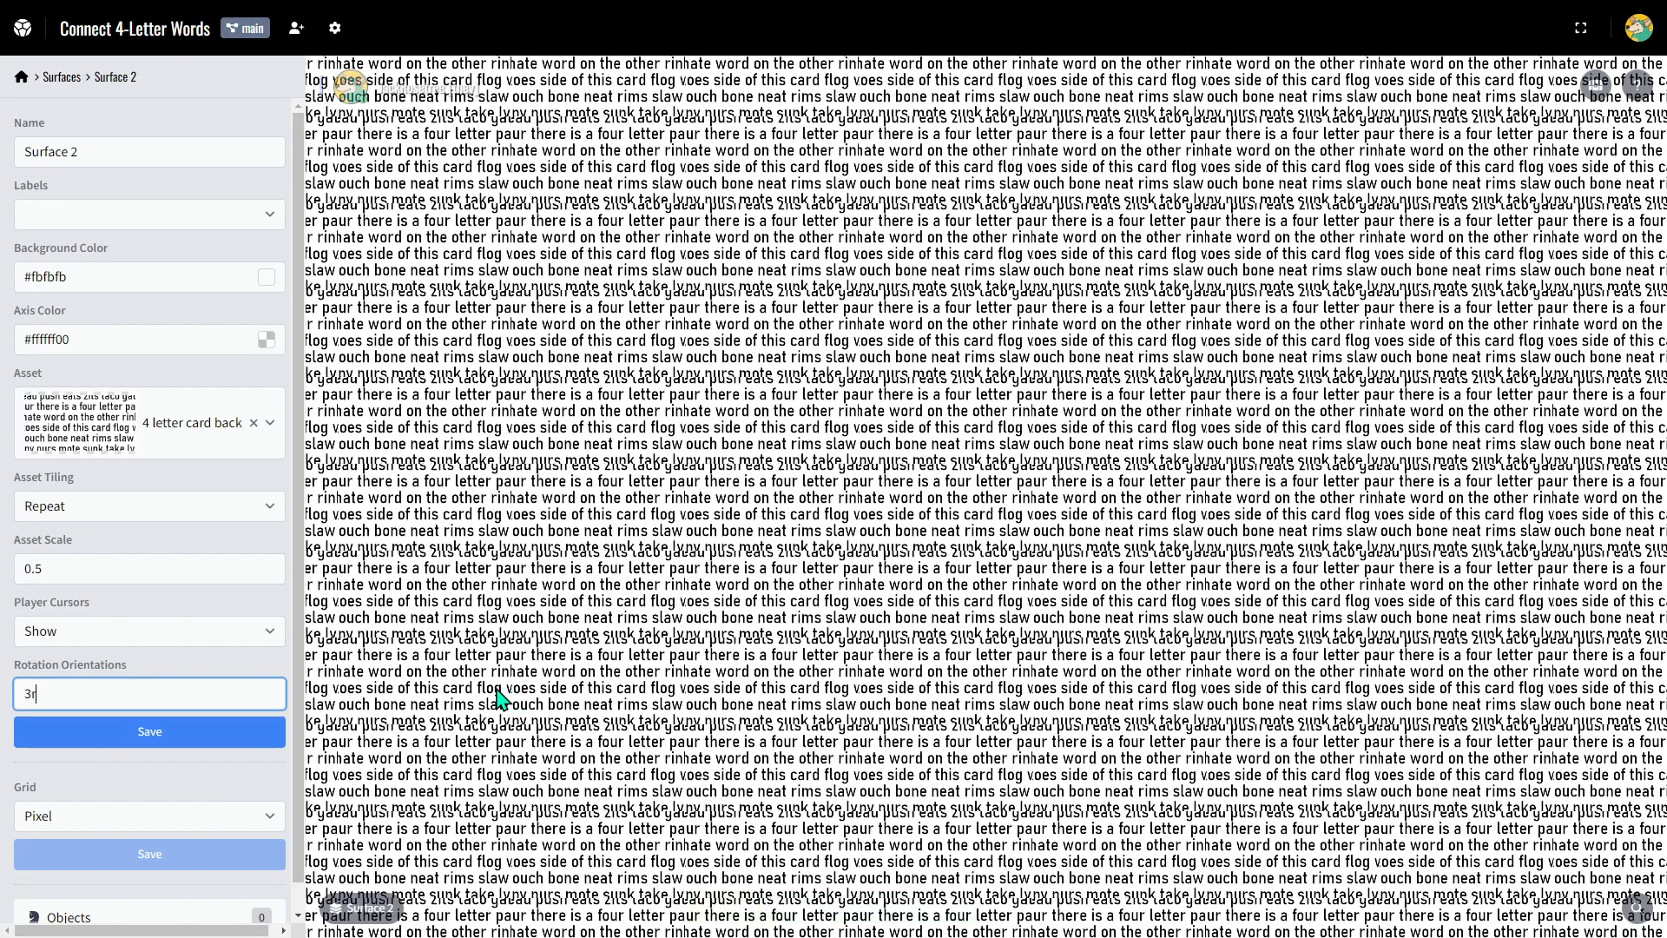
left_click(148, 731)
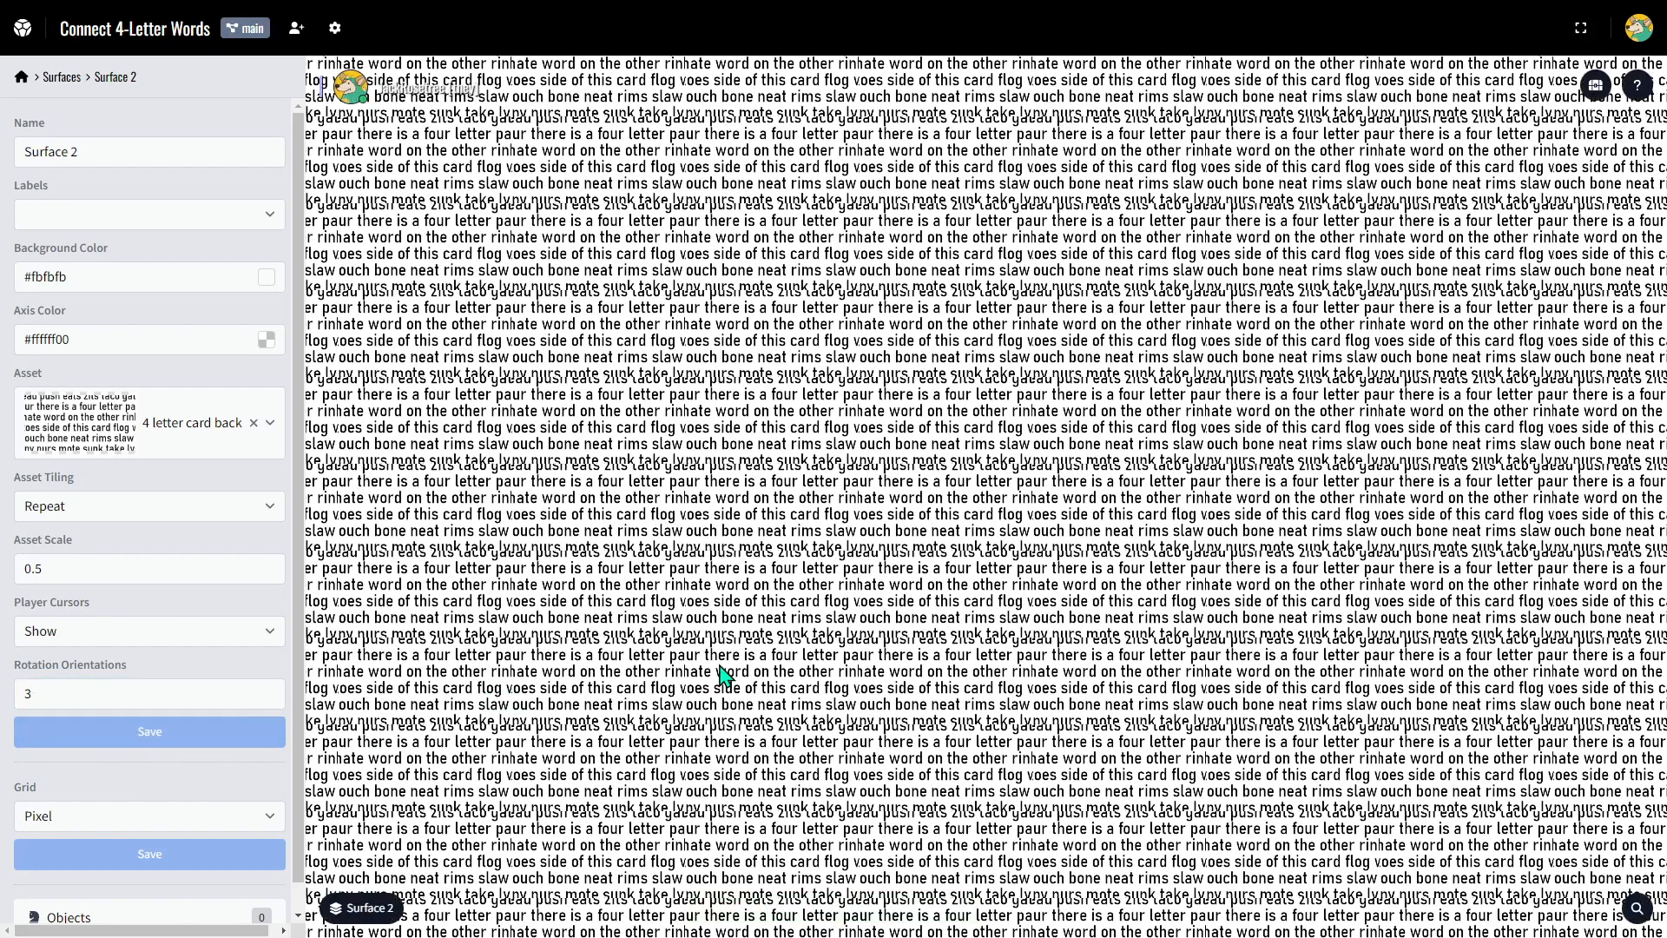
key("r")
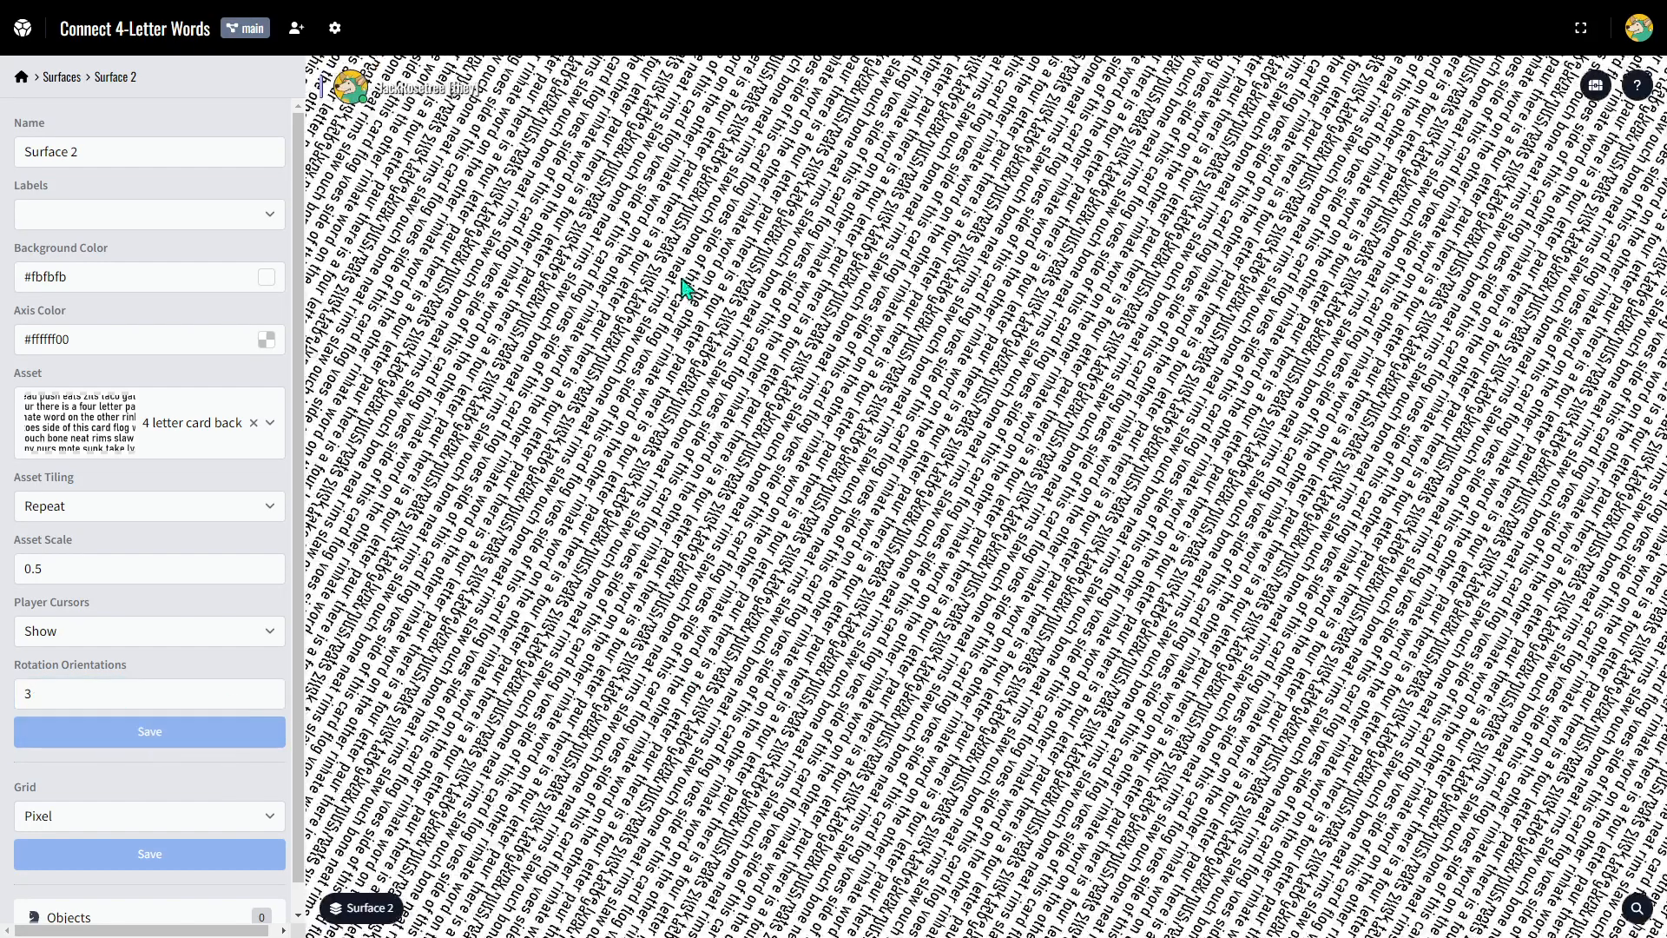
key("r")
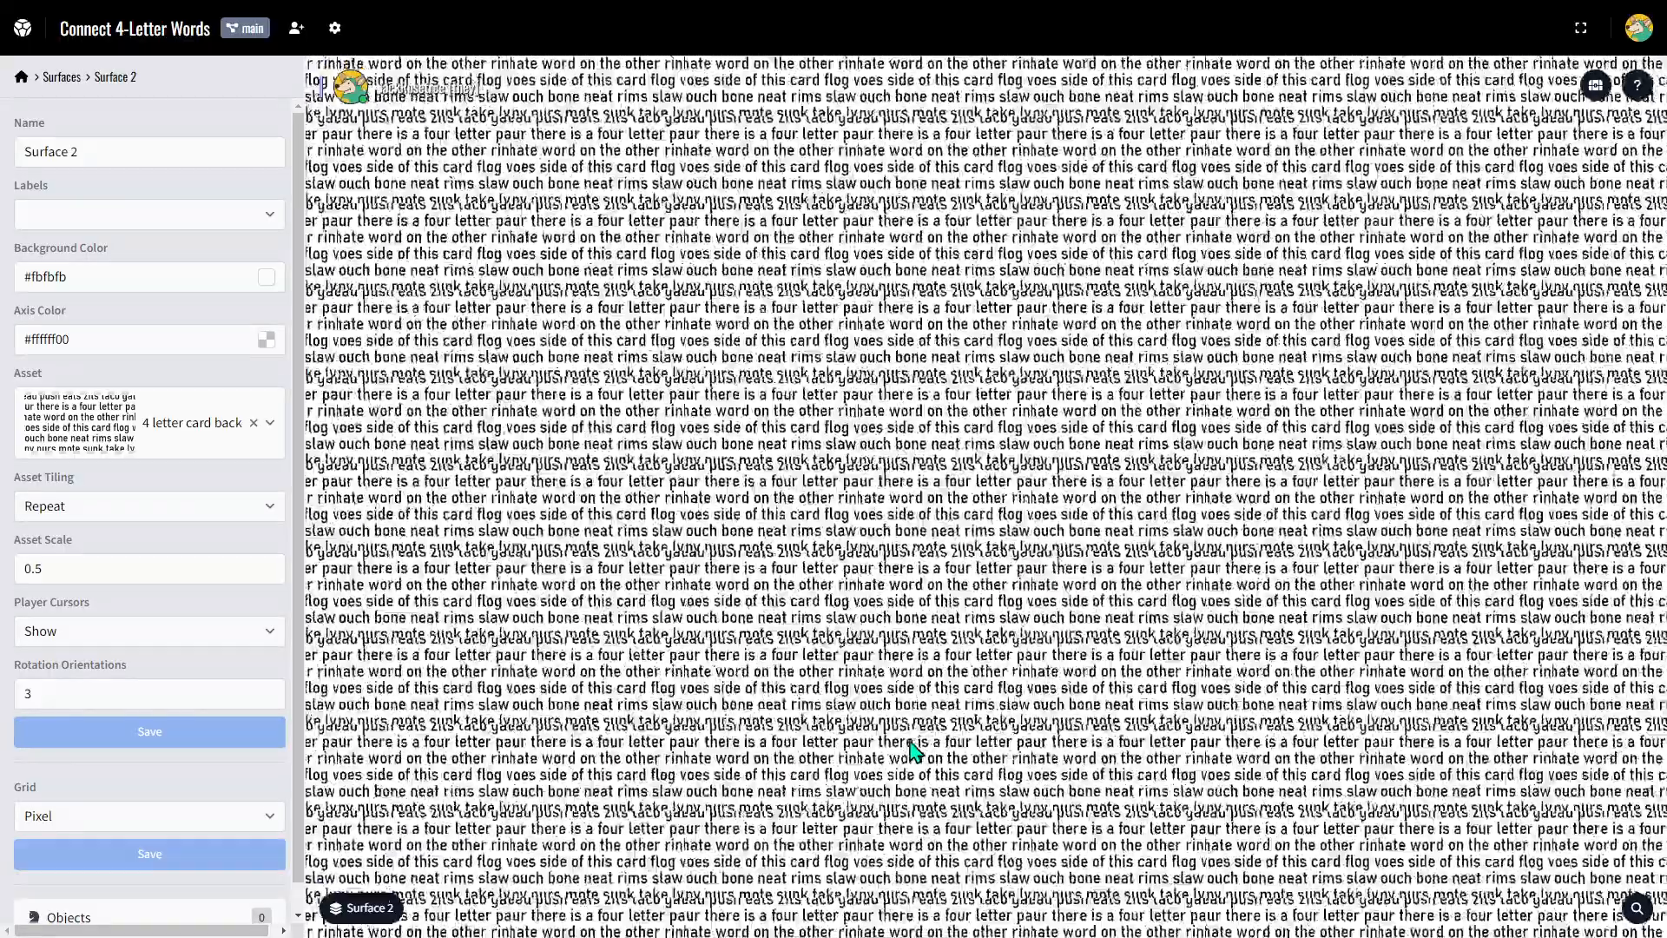
Set Surface 2's rotation orientations back to 1 and save the surface.
left_click_drag(66, 698, 5, 701)
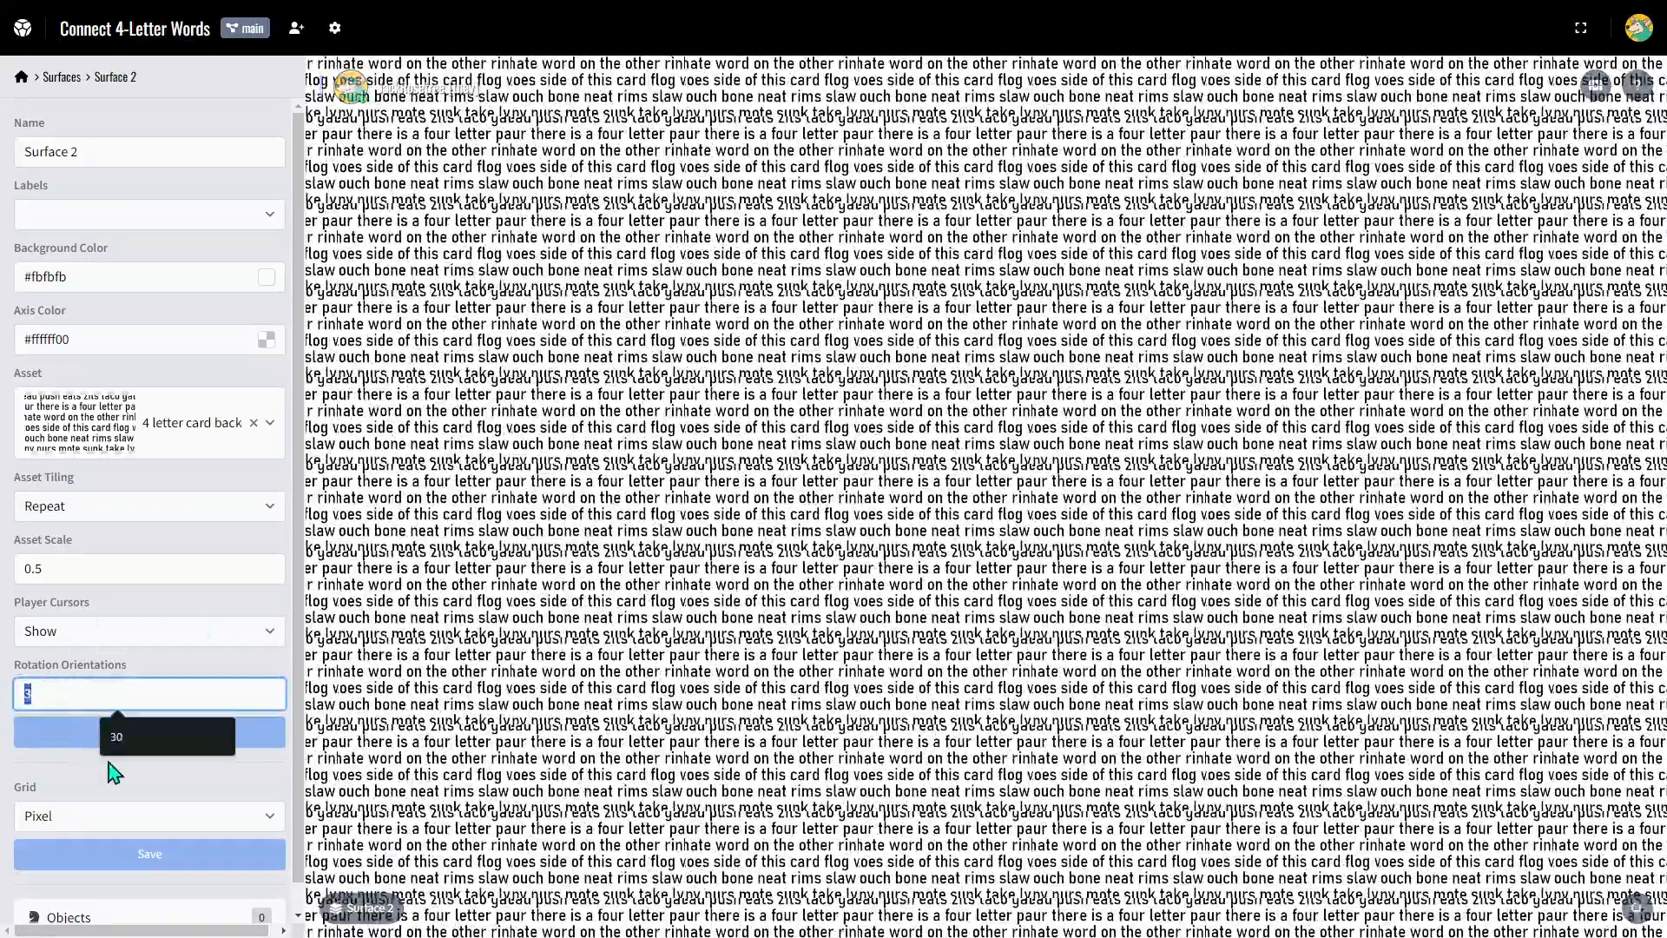
type("1")
left_click(61, 781)
left_click(74, 734)
scroll(104, 662, "down", 1)
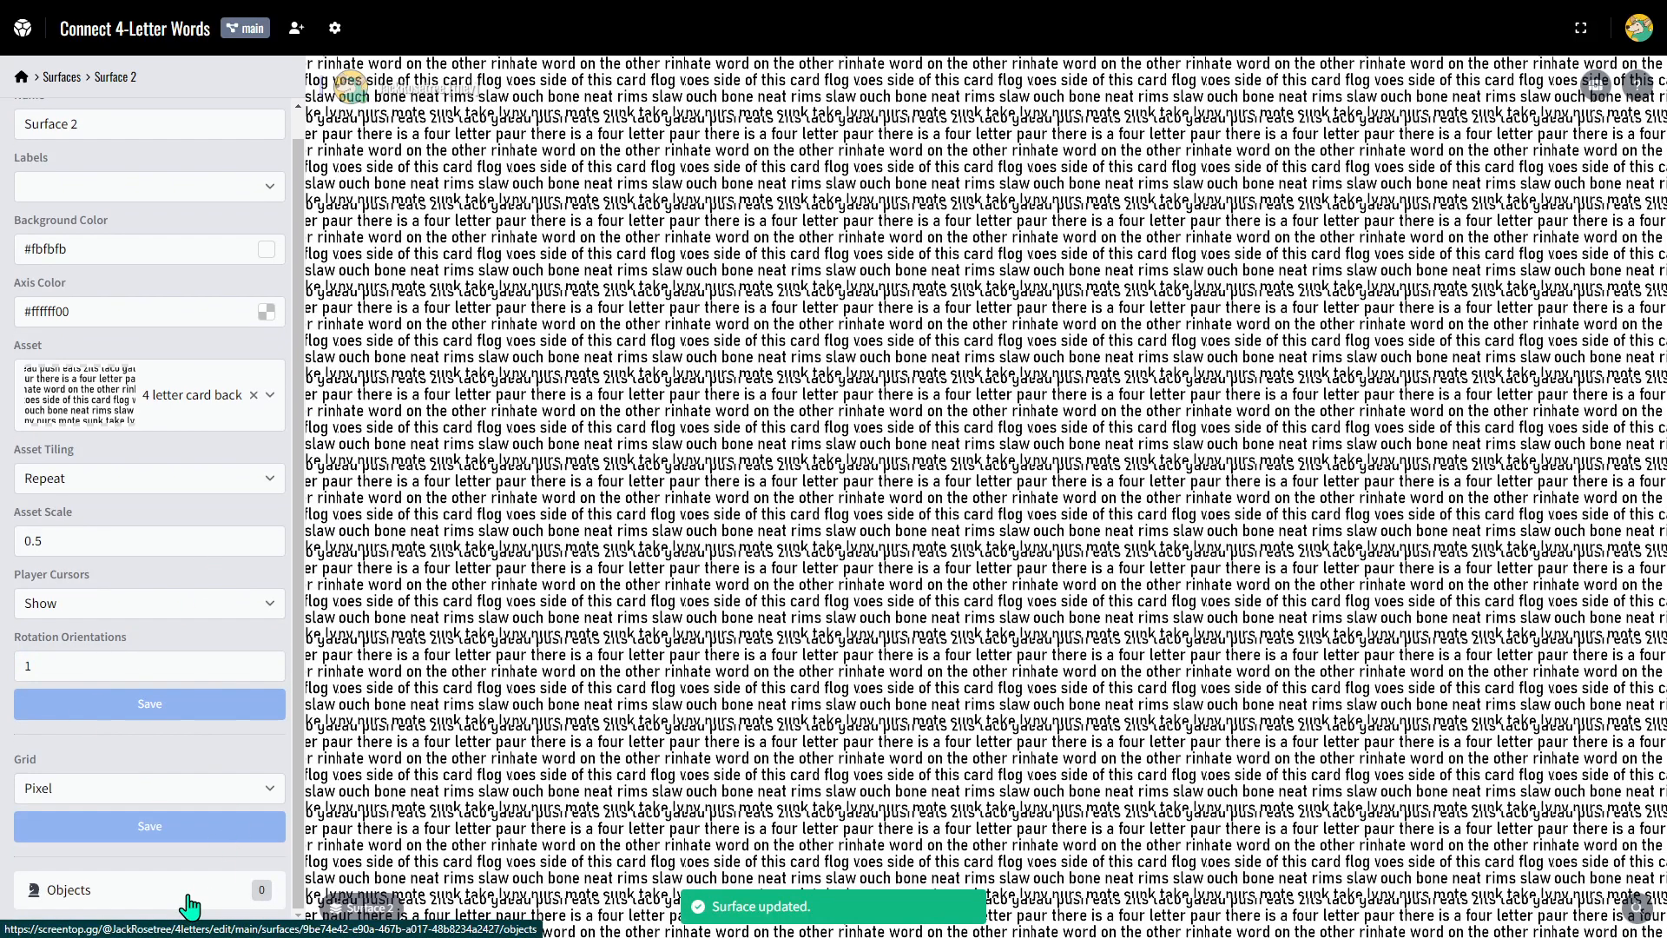
scroll(197, 543, "up", 1)
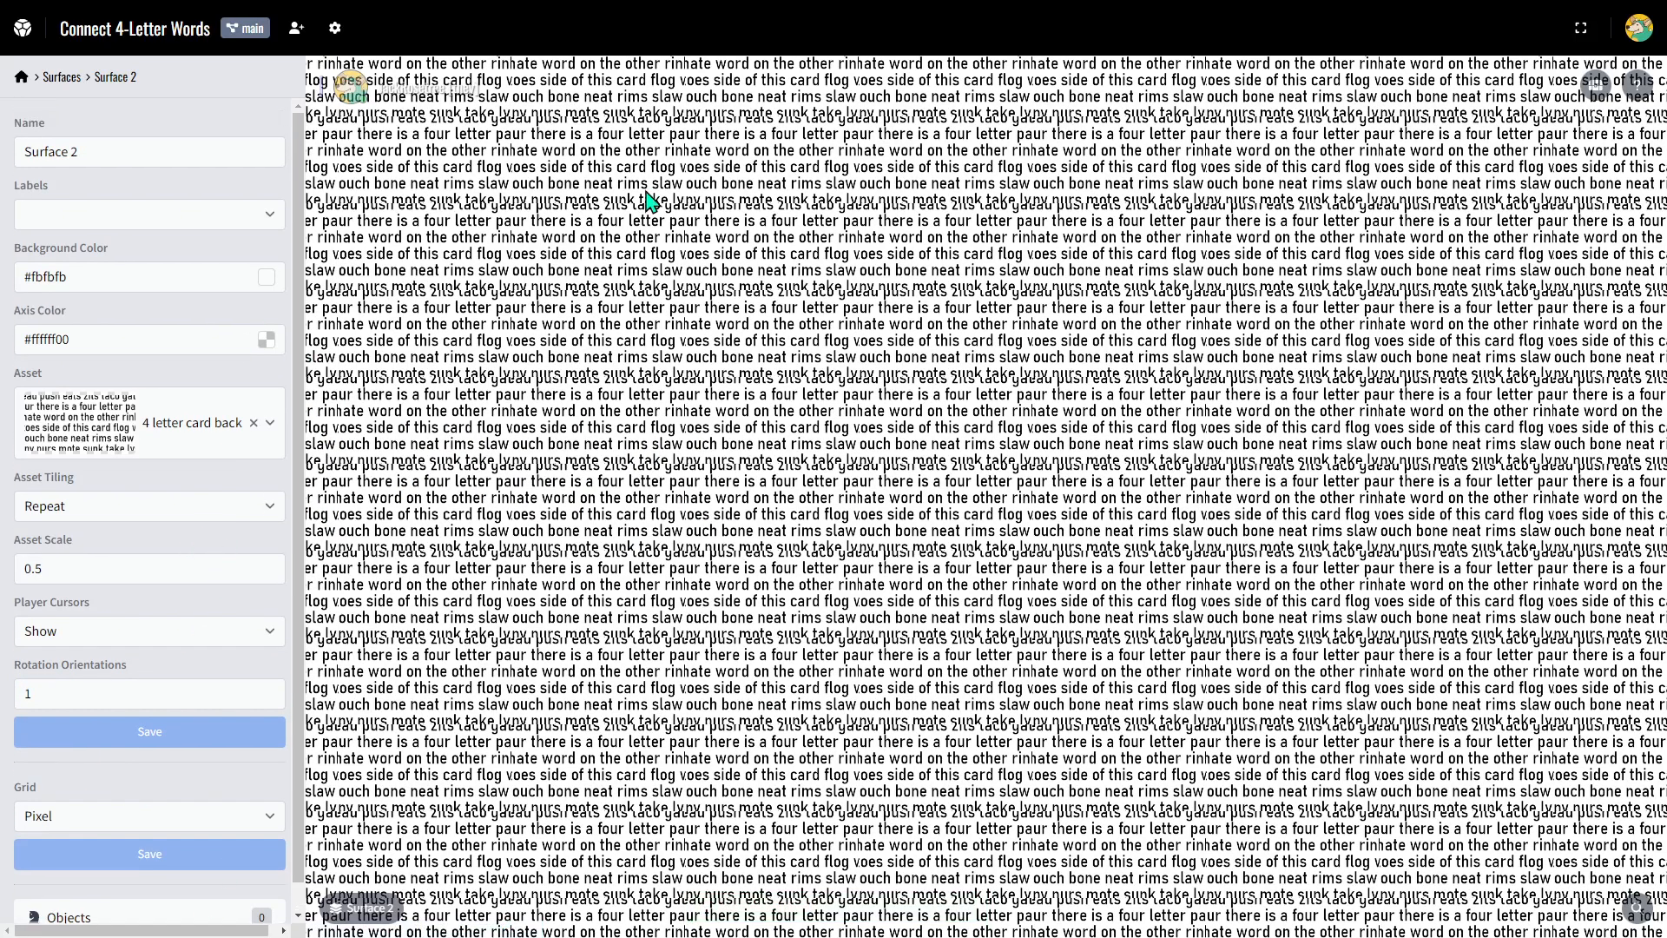
Display Surface 1 and return from the surface settings to the editor's home overview.
left_click(358, 908)
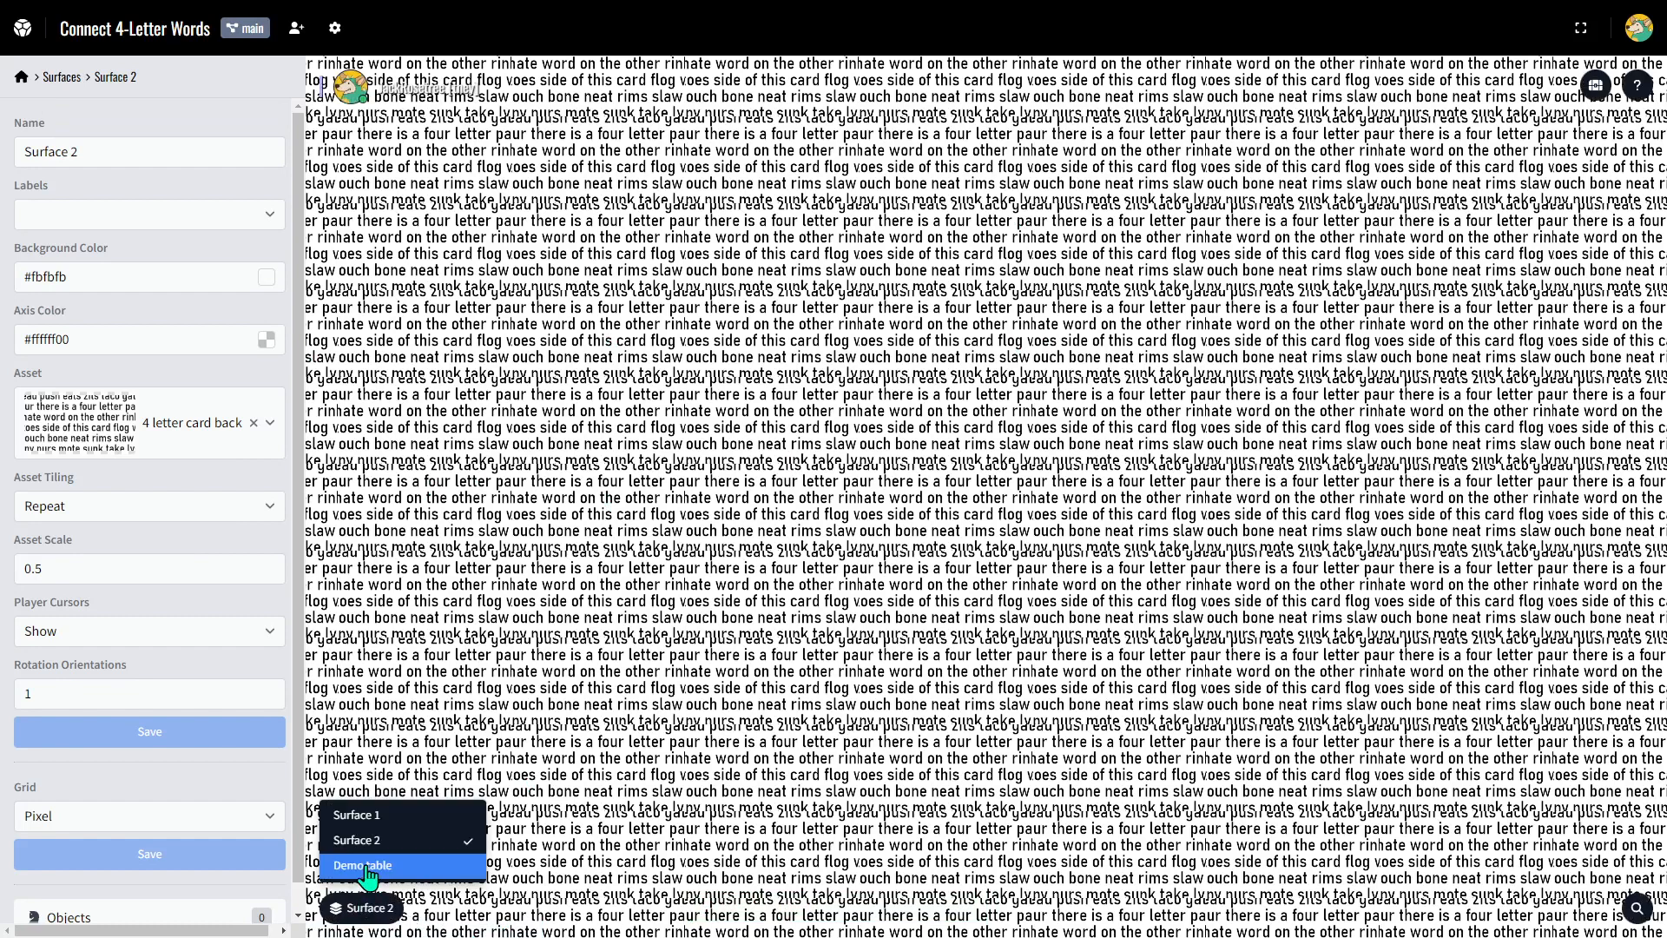
left_click(369, 816)
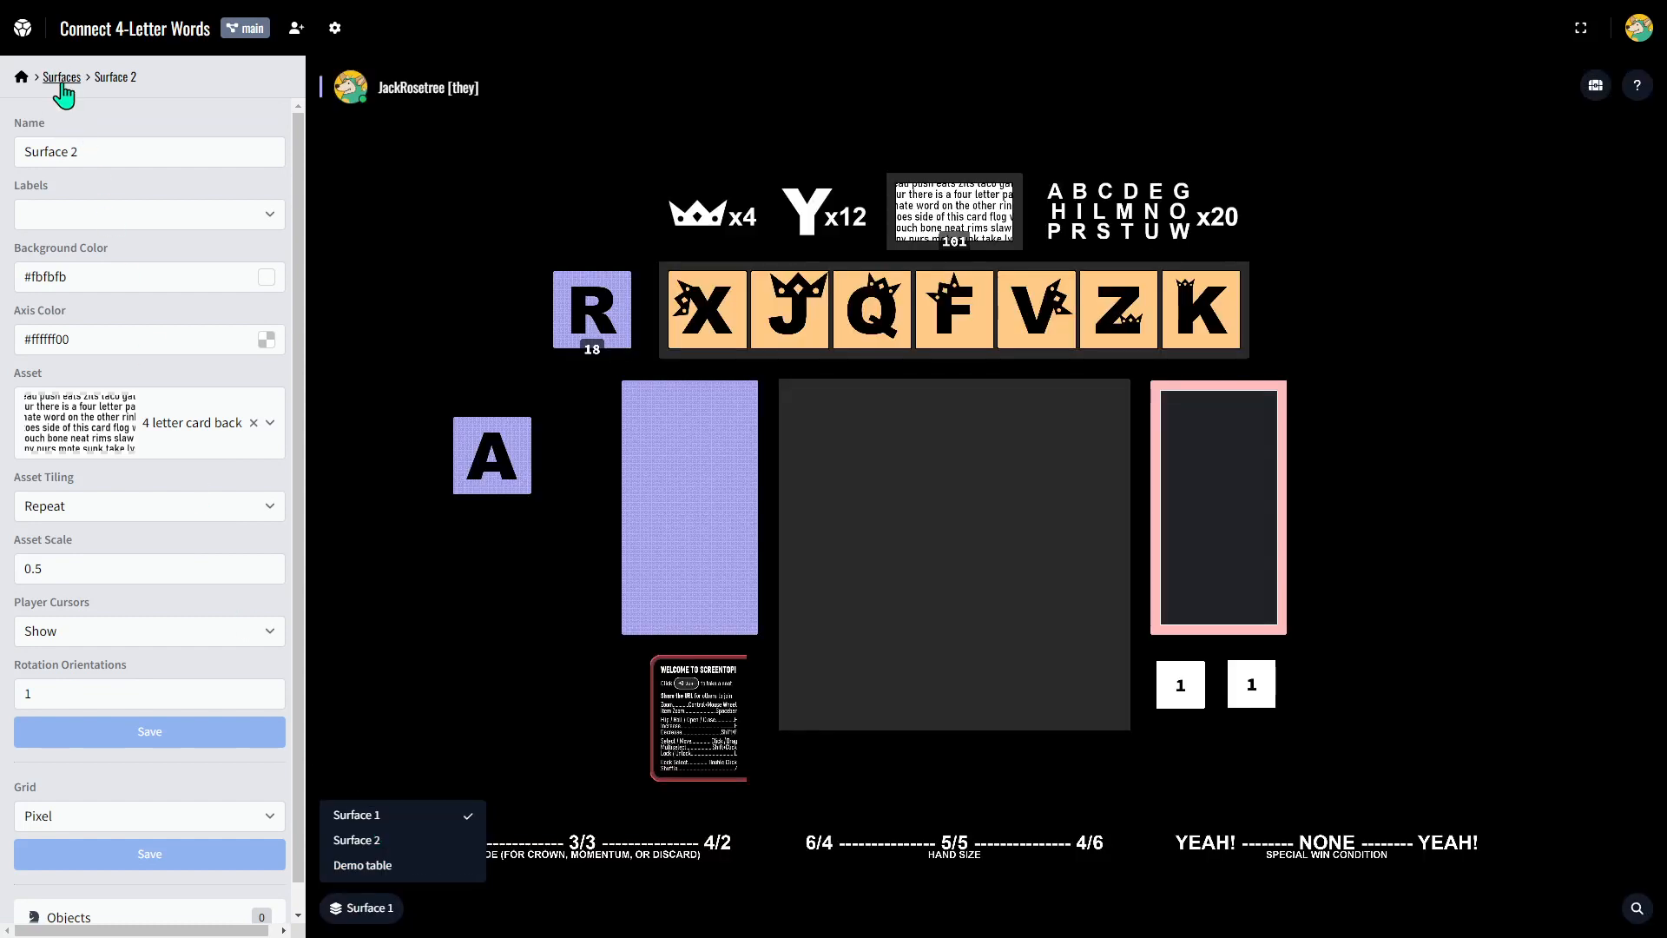
left_click(61, 85)
left_click(22, 78)
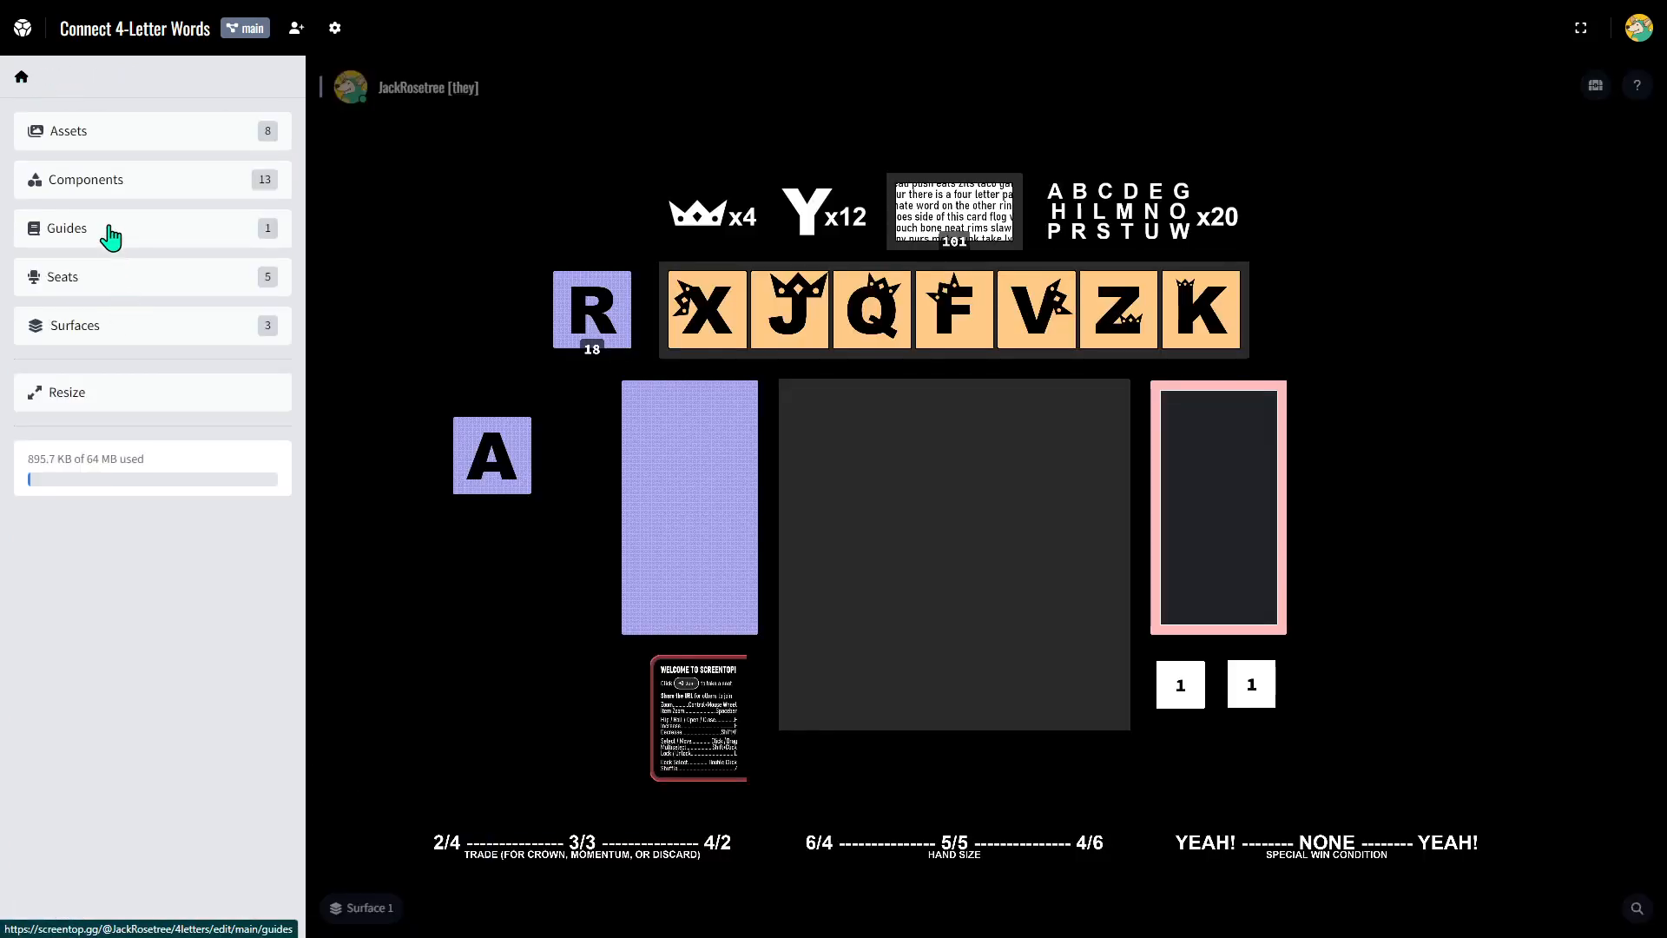